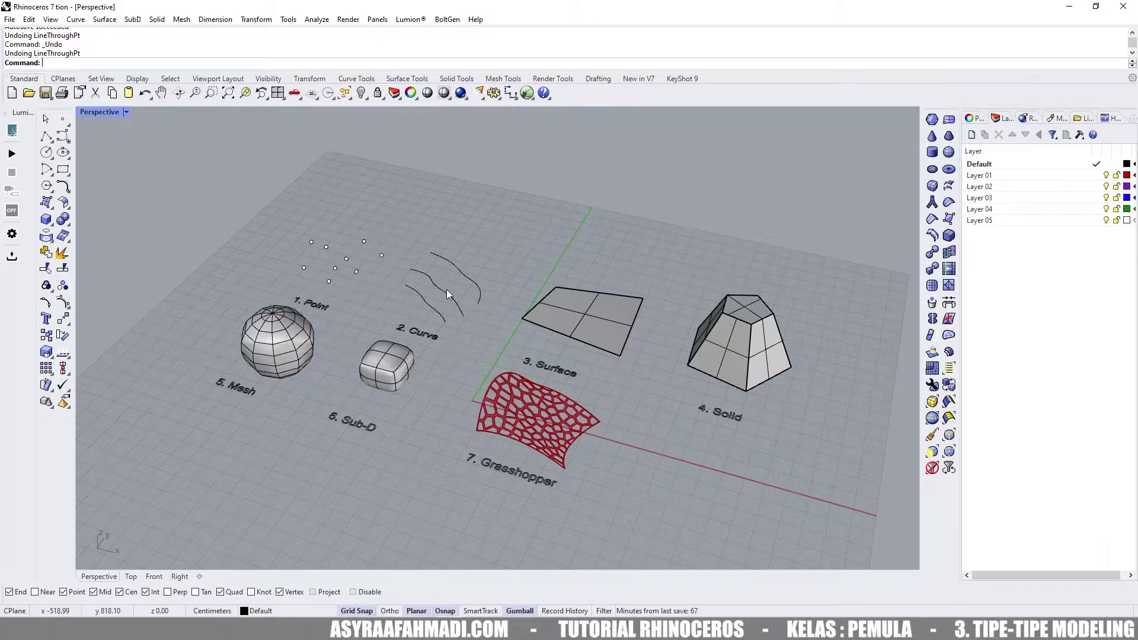
- Examine the sample objects labelled Point, Curve, Surface, Solid, Mesh, Sub-D and Grasshopper from several views
scroll(446, 290, up, 4)
shift+right_drag(446, 290, 414, 310)
scroll(401, 350, up, 1)
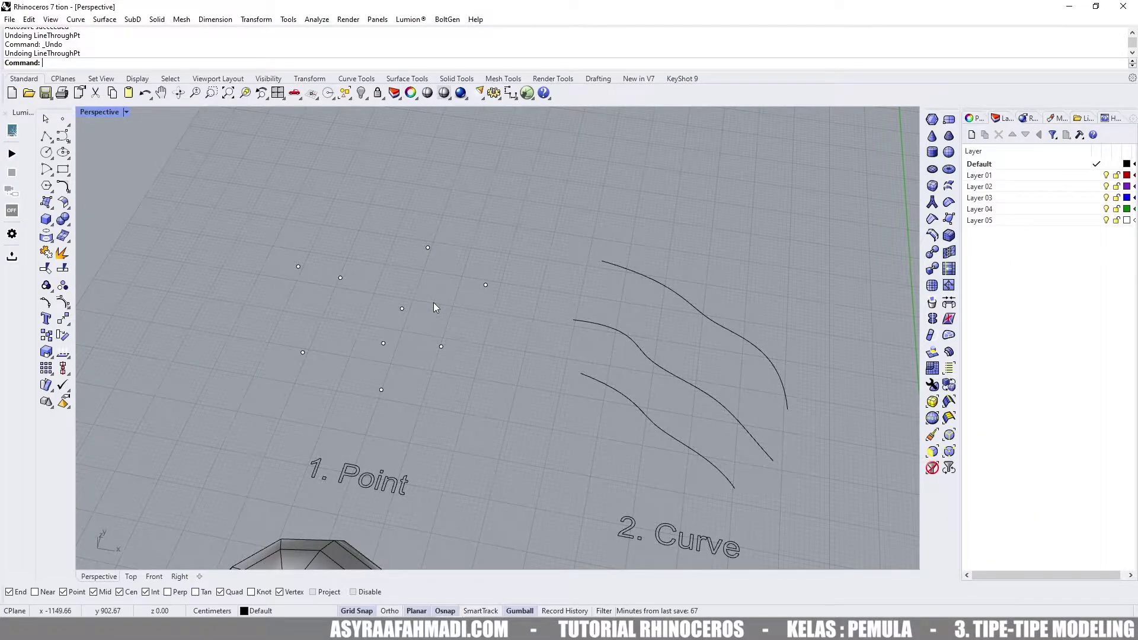
shift+right_drag(433, 302, 368, 282)
scroll(390, 293, down, 3)
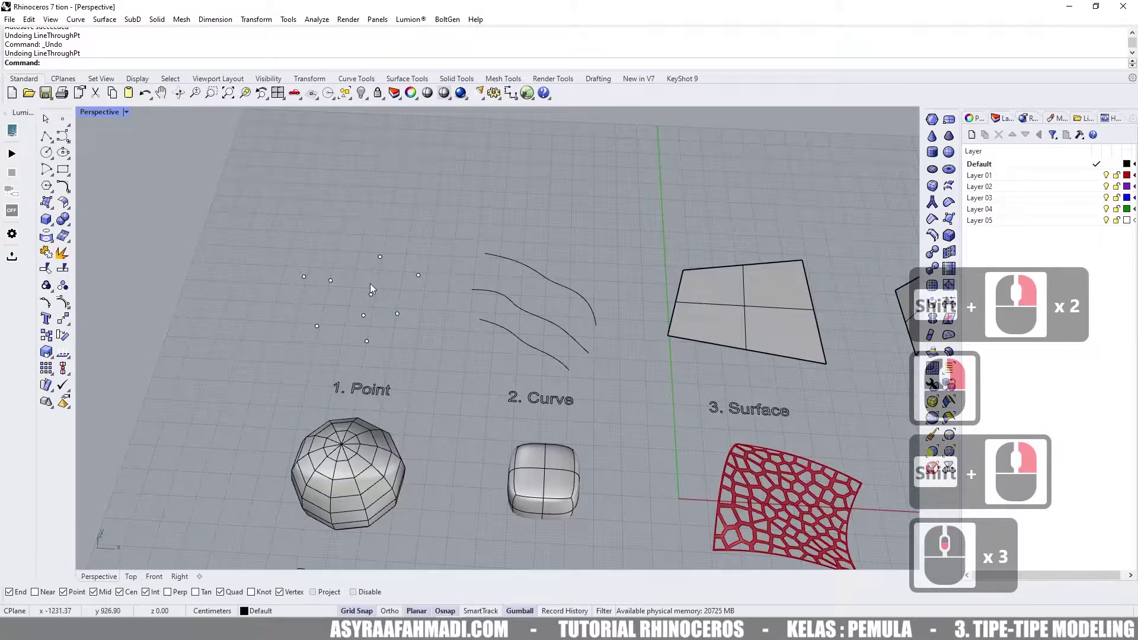
scroll(370, 285, down, 1)
mouse_move(433, 300)
shift+right_down()
mouse_move(381, 284)
mouse_move(376, 319)
mouse_move(415, 312)
shift+right_up()
scroll(427, 313, up, 4)
scroll(508, 348, down, 2)
shift+right_drag(508, 348, 331, 229)
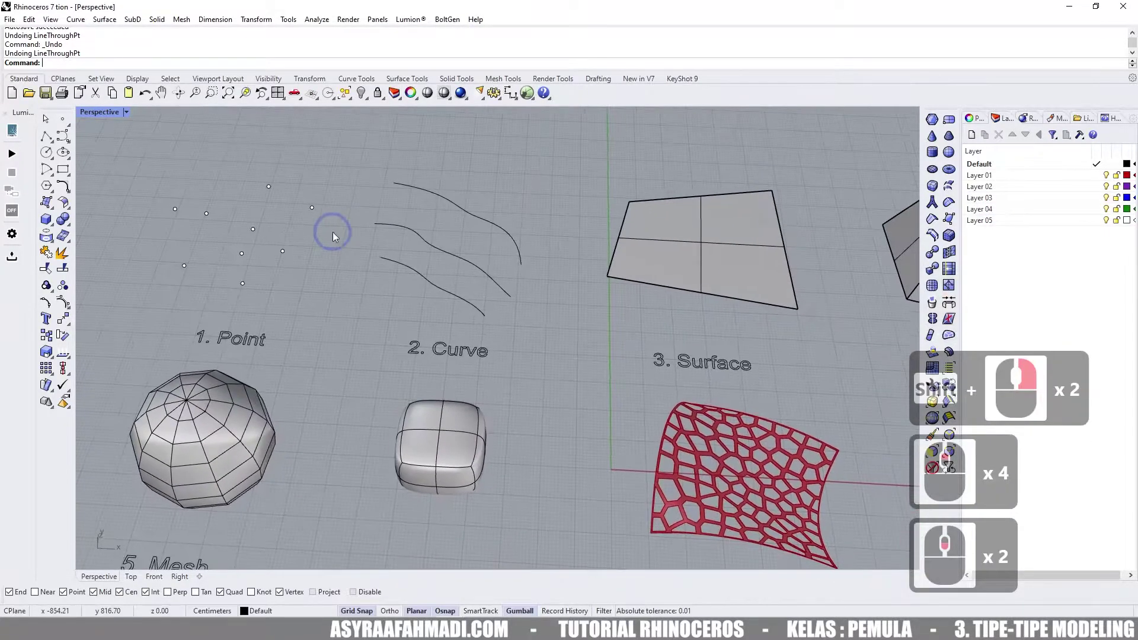
scroll(447, 290, down, 2)
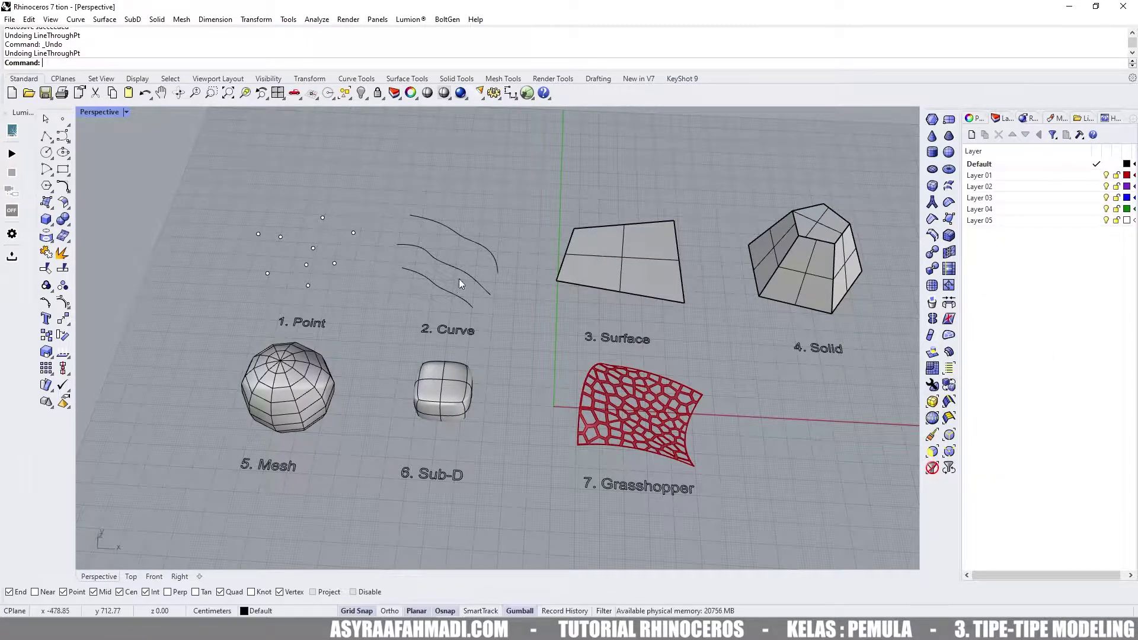
scroll(460, 284, up, 2)
scroll(450, 281, down, 1)
shift+right_drag(450, 281, 471, 318)
- Fit a line through the three leftmost points of the Point sample
scroll(407, 287, up, 3)
shift+right_drag(407, 287, 393, 300)
drag(310, 239, 431, 400)
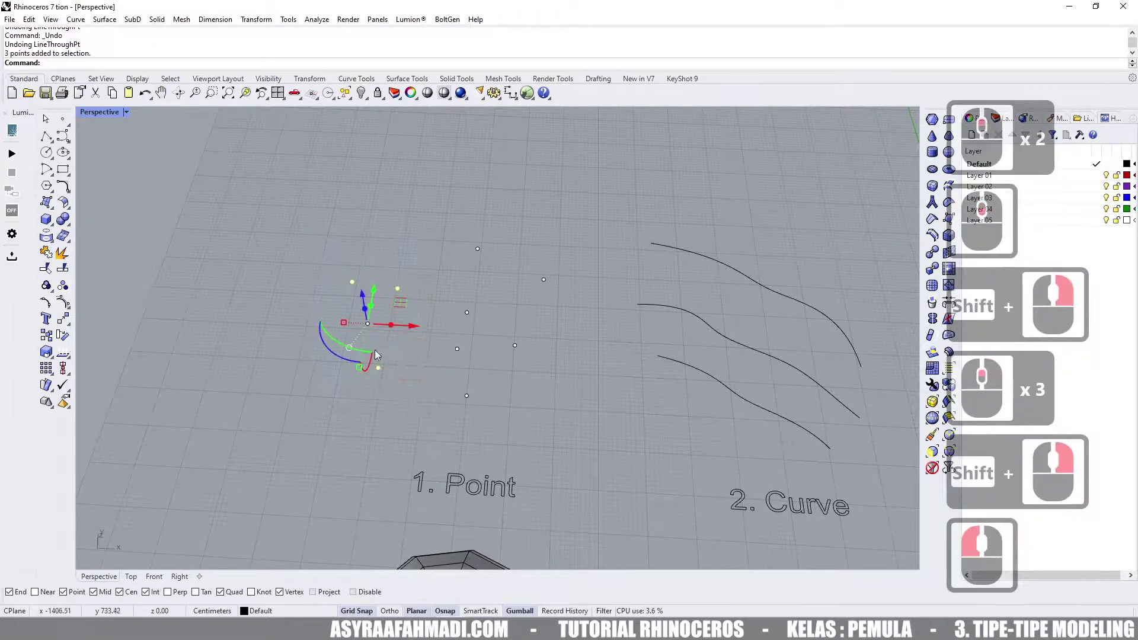
click(47, 137)
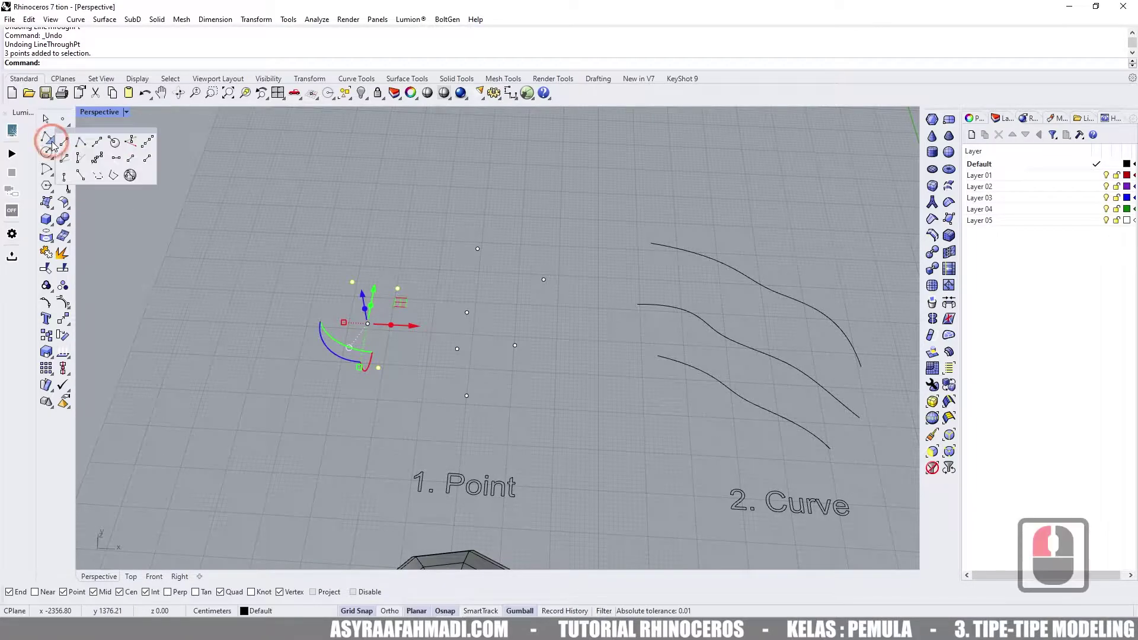
click(98, 158)
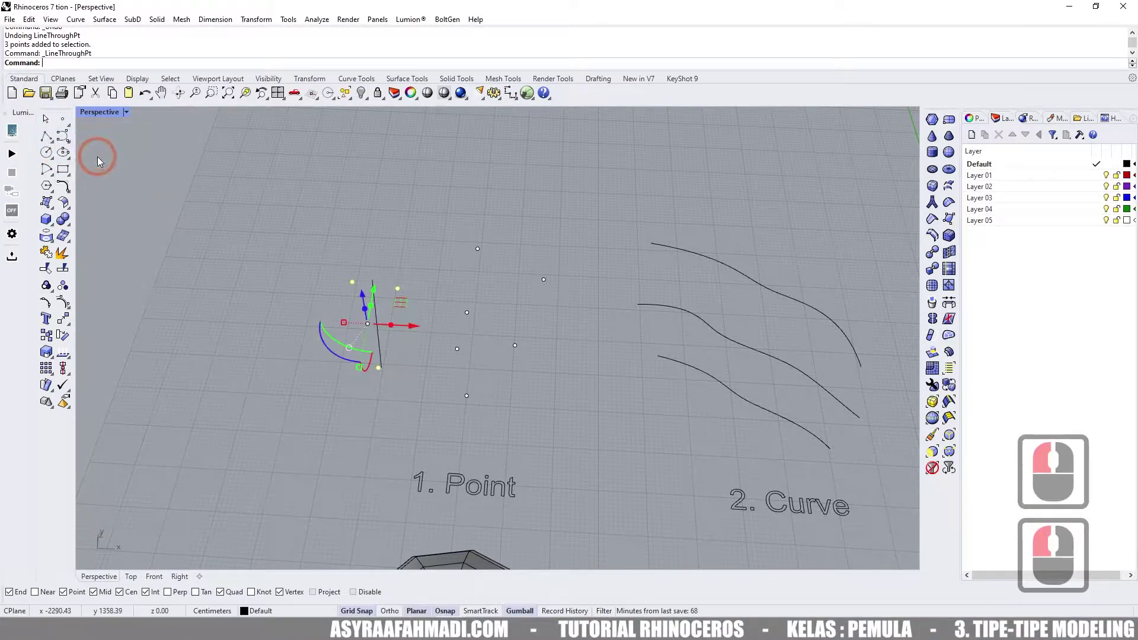
right_drag(425, 257, 388, 295)
click(466, 214)
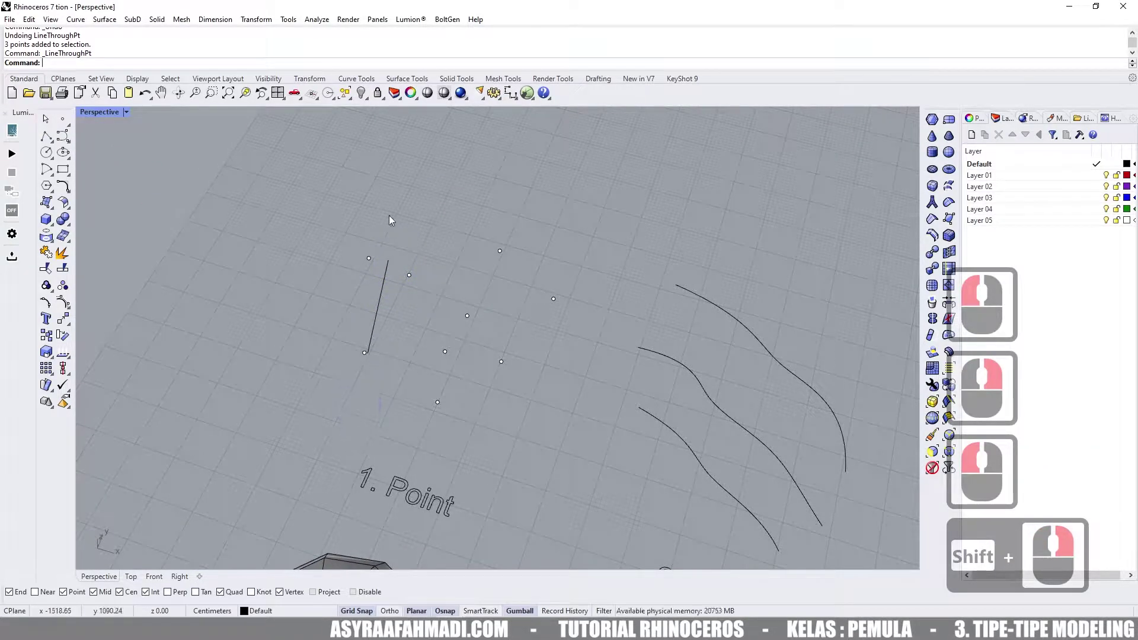
- Fit a second line through the four points in the middle of the Point sample
shift+right_drag(367, 261, 403, 355)
drag(403, 355, 446, 451)
click(447, 411)
mouse_move(446, 412)
right_down()
mouse_move(470, 476)
mouse_move(460, 416)
right_up()
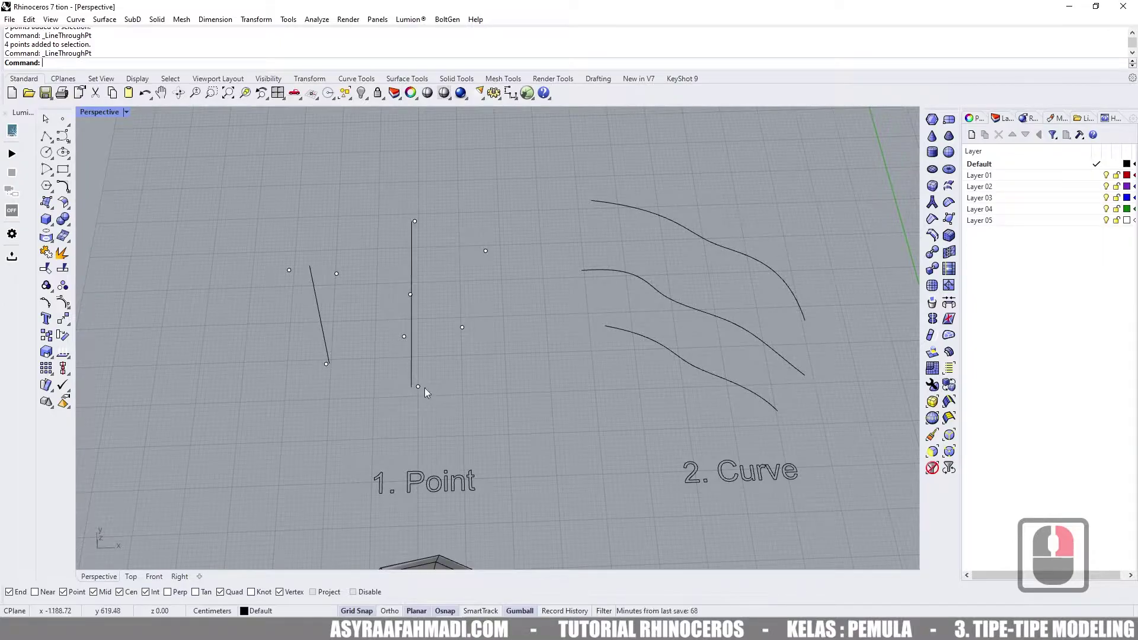
right_drag(420, 251, 465, 258)
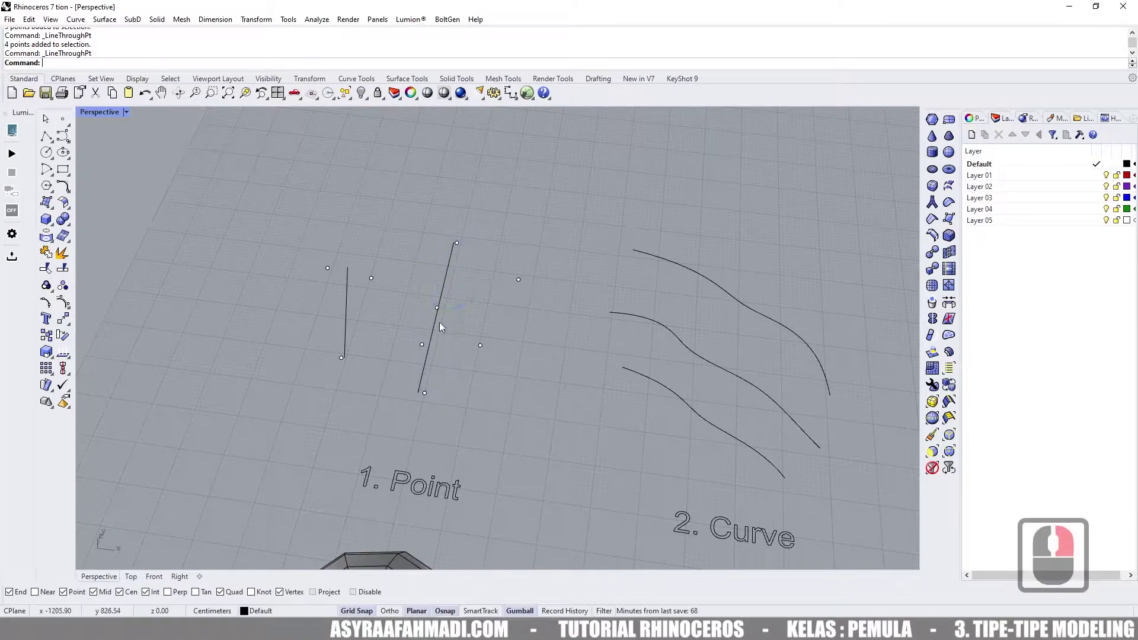
scroll(449, 336, down, 2)
- Undo the lines fitted through the sample points
drag(439, 339, 451, 348)
key(ctrl+z)
key(ctrl+z)
key(ctrl+z)
- Select all nine sample points, move them vertically upward as a group, and undo the move
shift+right_drag(437, 284, 409, 251)
right_drag(483, 284, 438, 310)
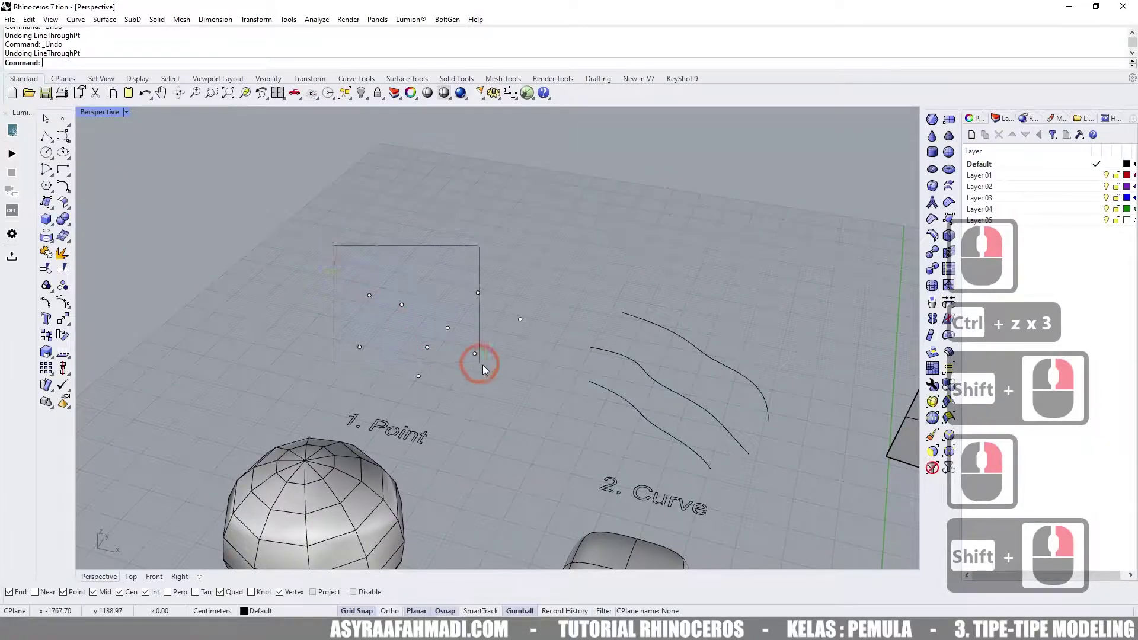
drag(527, 383, 540, 383)
right_drag(507, 375, 475, 350)
scroll(474, 350, up, 3)
shift+right_drag(465, 279, 453, 276)
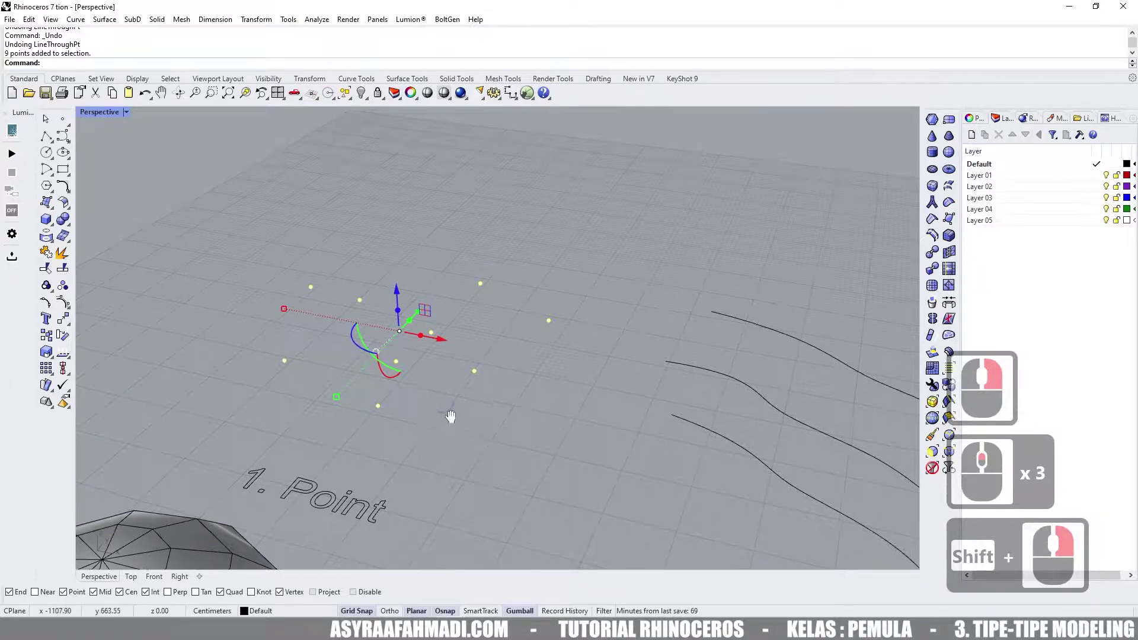
shift+right_drag(449, 413, 454, 448)
drag(406, 330, 407, 191)
right_drag(406, 190, 412, 224)
key(ctrl+z)
- Extrude a single sample point upward into a line and undo the extrusion
right_drag(514, 251, 475, 310)
click(449, 196)
shift+right_drag(518, 198, 475, 296)
drag(460, 262, 457, 211)
right_drag(457, 250, 422, 209)
shift+right_drag(522, 304, 408, 300)
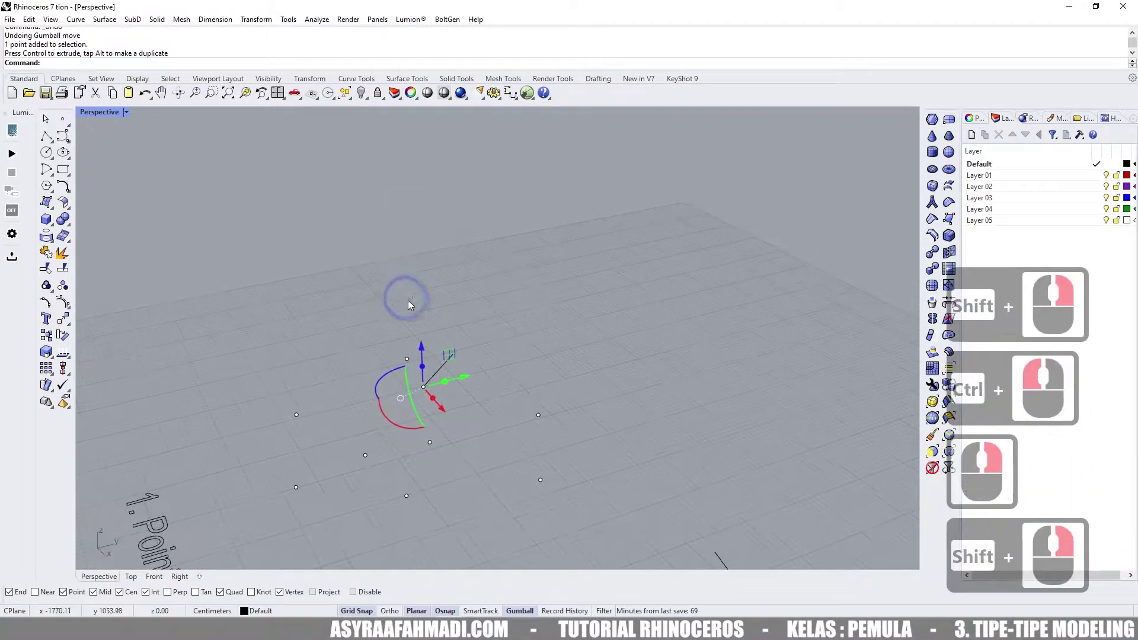
click(430, 321)
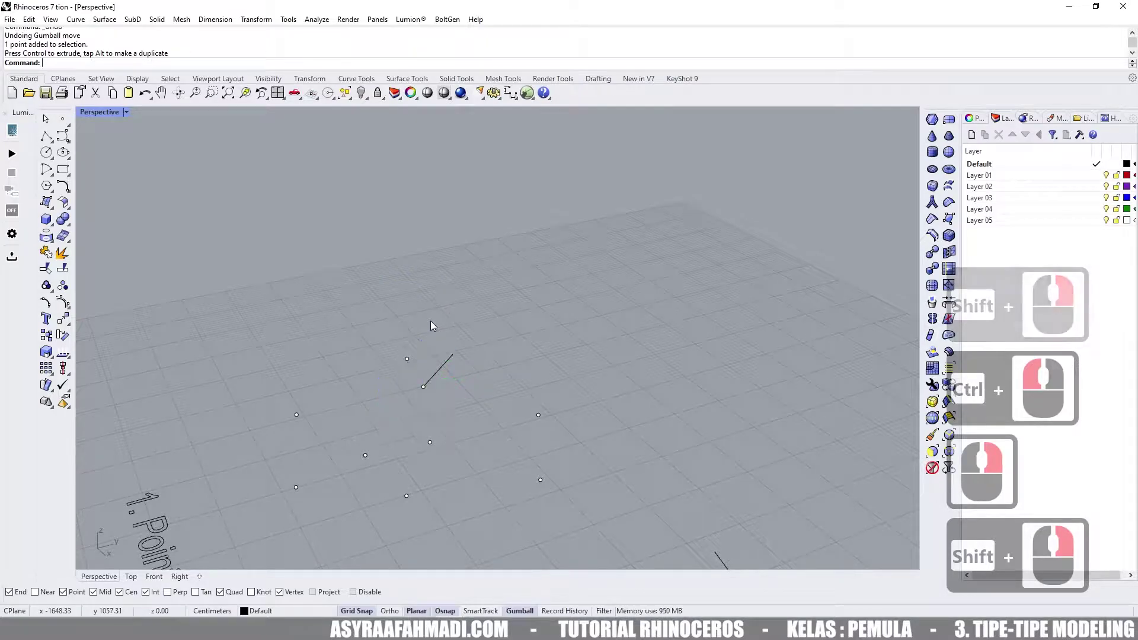
shift+right_drag(494, 368, 445, 330)
scroll(446, 329, up, 4)
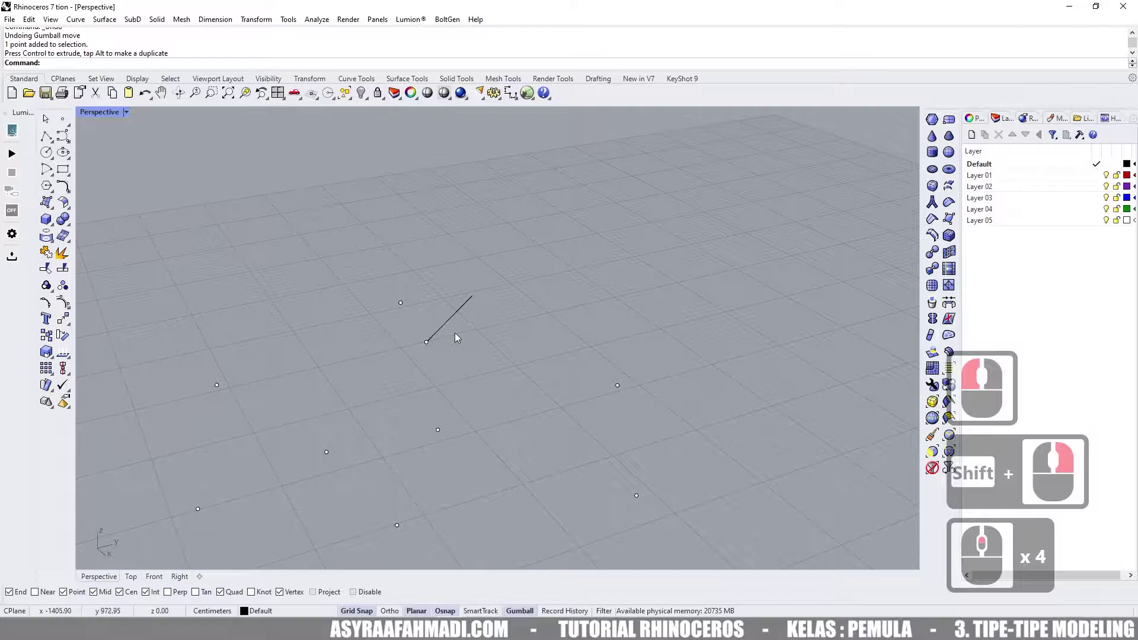
key(ctrl+z)
- Draw an open degree 3 control point curve snapped to seven of the sample points, looping around the group
scroll(455, 335, down, 6)
right_click(473, 353)
shift+right_drag(471, 347, 371, 259)
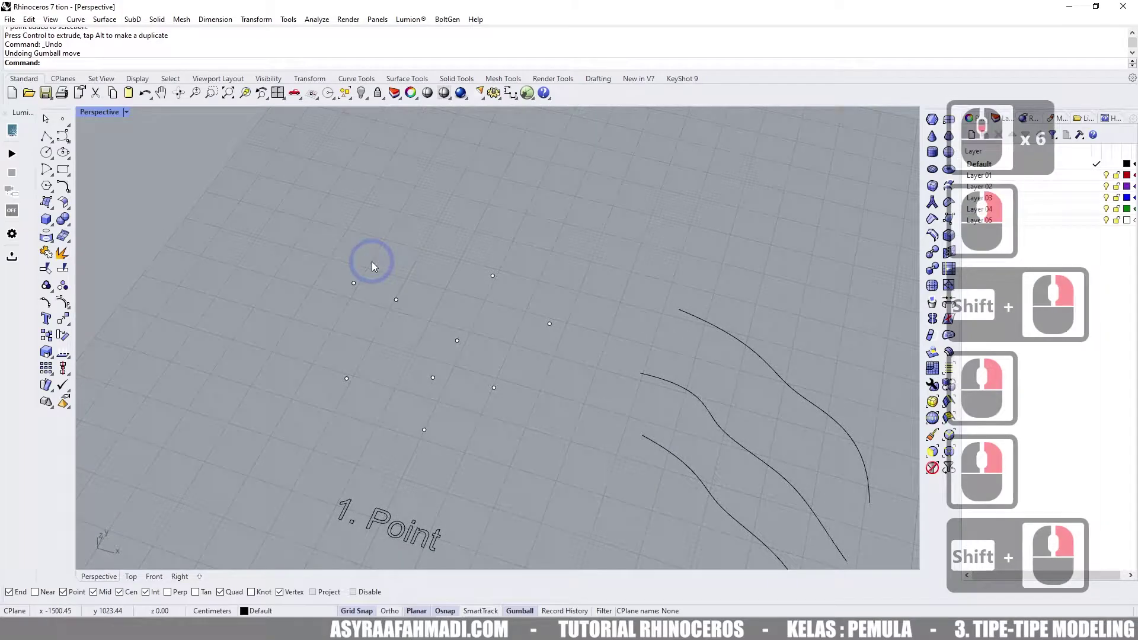
click(62, 138)
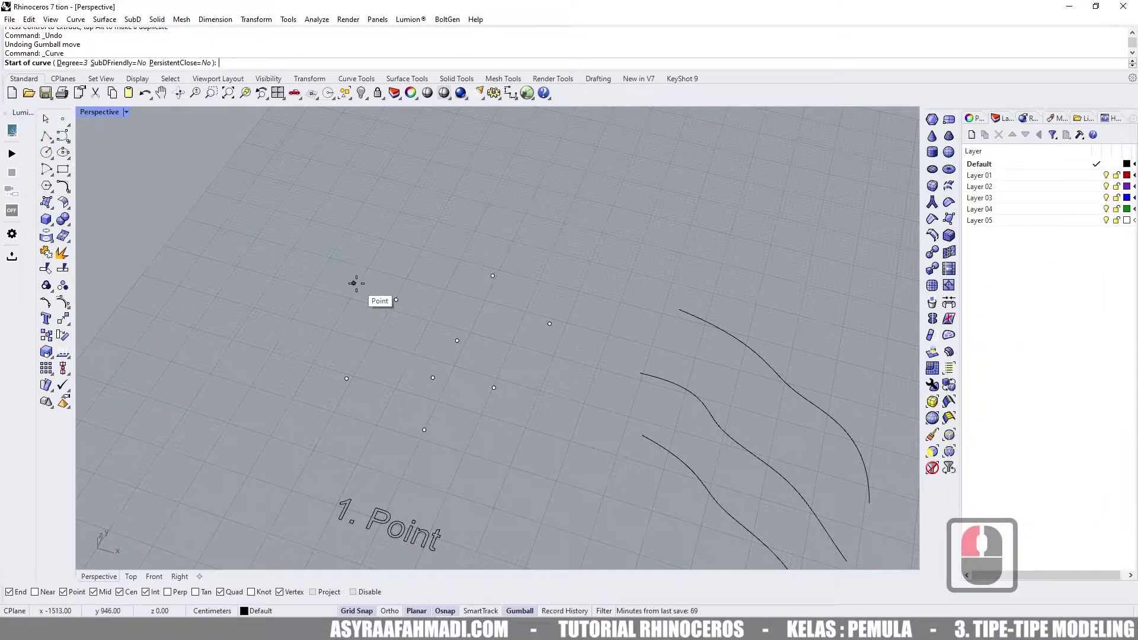
click(355, 283)
click(396, 300)
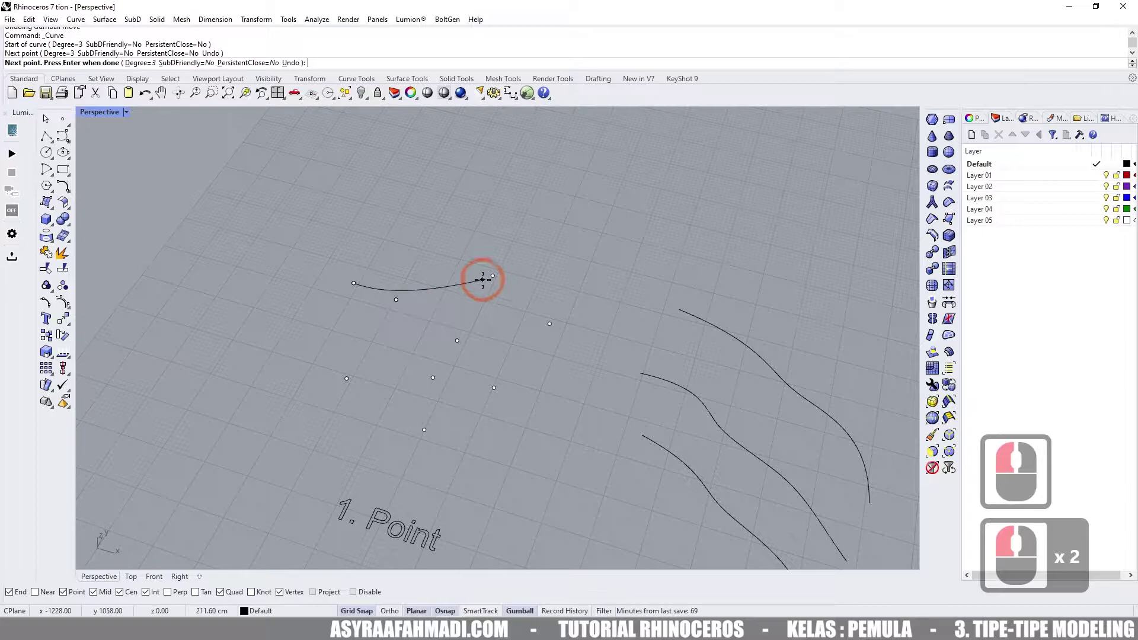
click(493, 275)
click(550, 324)
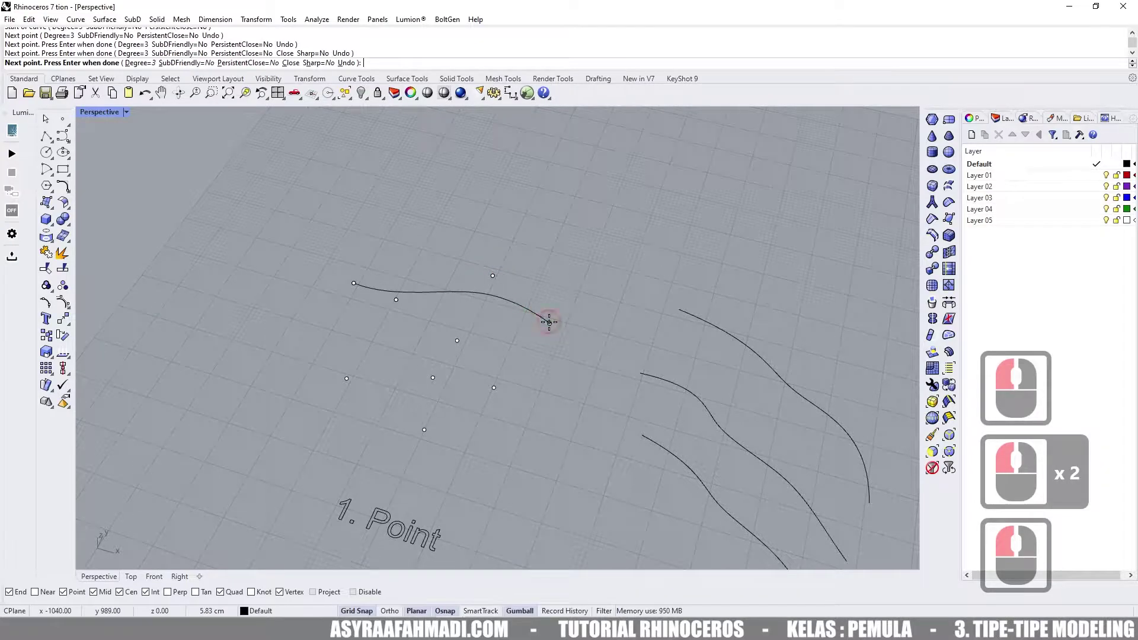
click(501, 388)
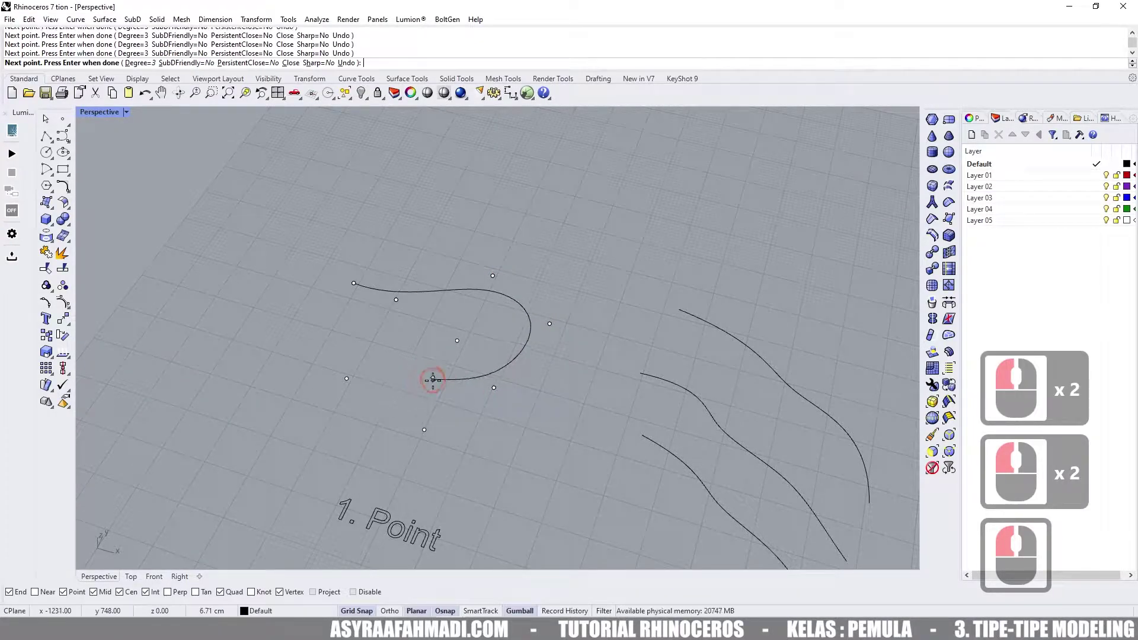
click(347, 378)
right_click(339, 351)
- Delete the control point curve drawn over the sample points
right_drag(340, 351, 402, 416)
click(402, 417)
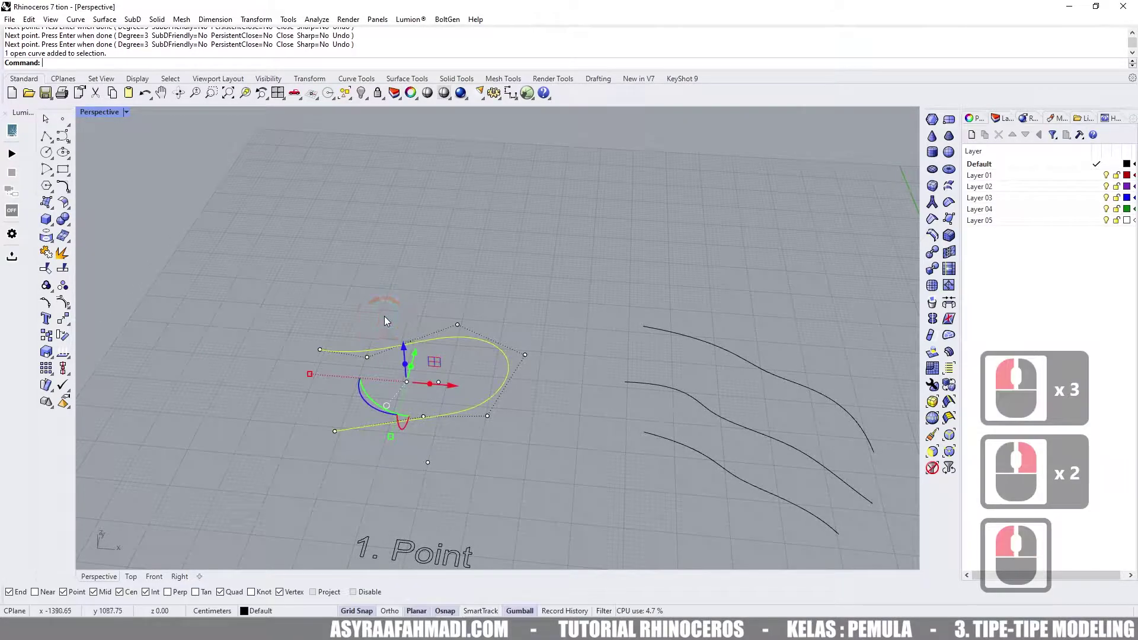
key(Delete)
- Fit a plane through all nine sample points and undo it
shift+right_drag(453, 365, 428, 294)
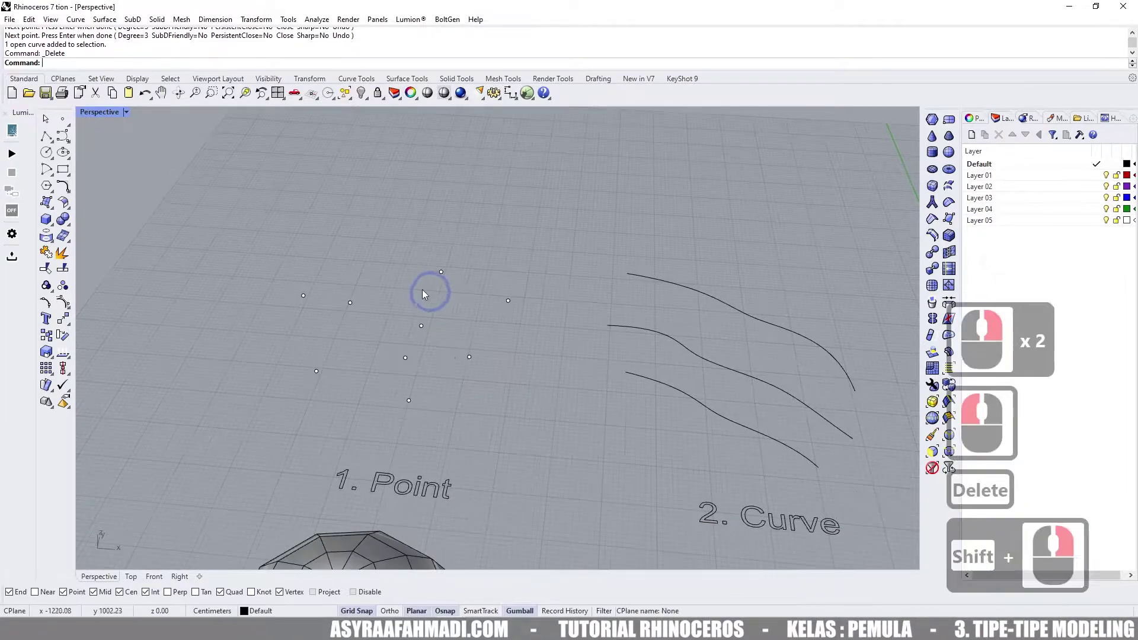
drag(514, 415, 505, 418)
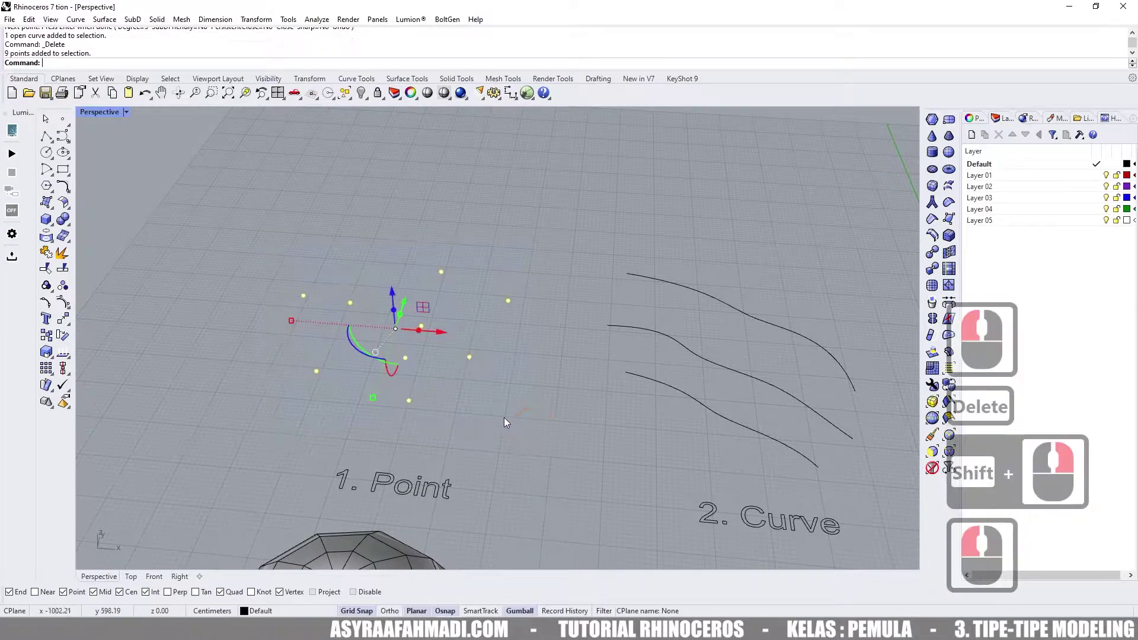
click(48, 207)
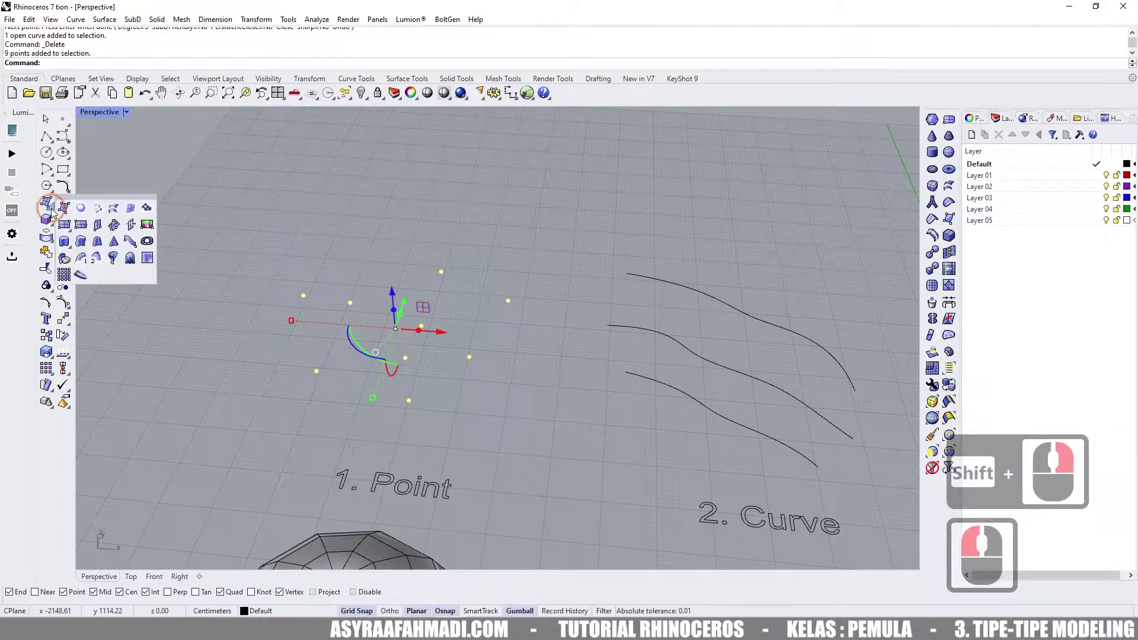
click(115, 226)
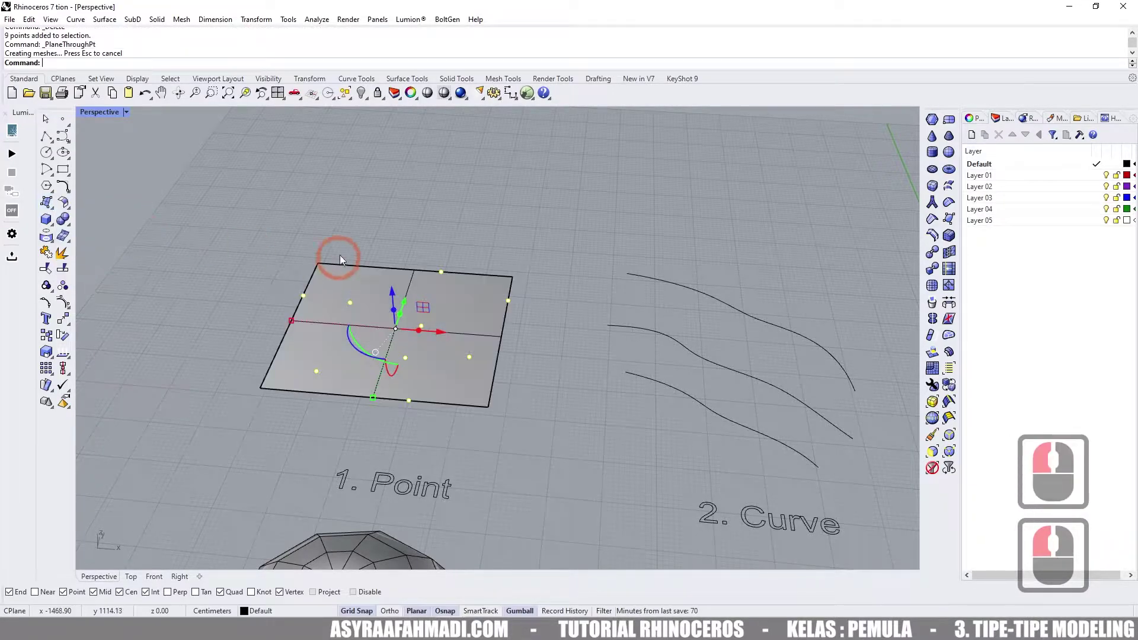
shift+right_drag(351, 211, 397, 234)
key(ctrl+z)
- Fit one plane through the three leftmost points and another through the three points beside them
drag(283, 229, 398, 379)
right_click(394, 347)
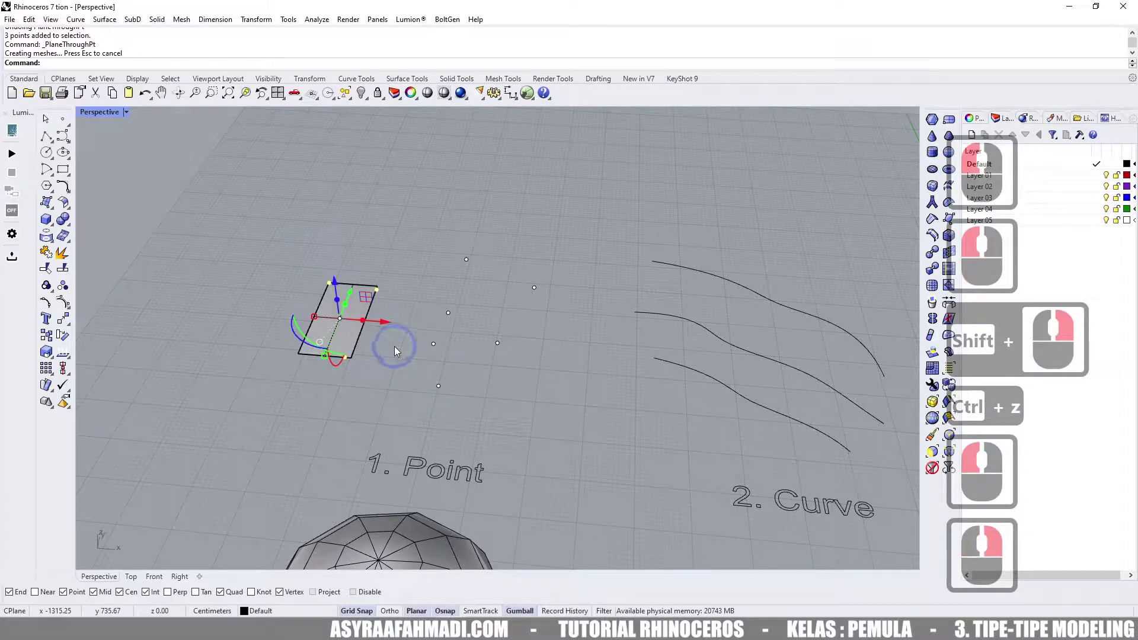
click(394, 346)
drag(477, 355, 476, 354)
right_click(474, 353)
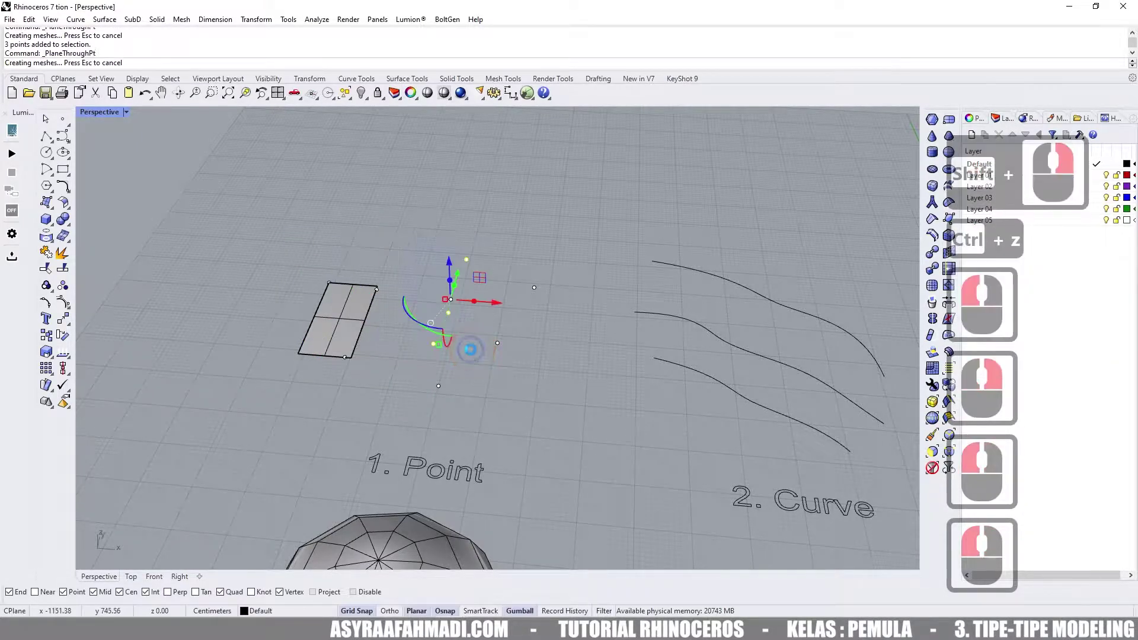
- Fit another plane through the points on the group's right side, and undo all three fitted planes
click(484, 342)
drag(423, 230, 549, 360)
right_click(549, 359)
click(548, 379)
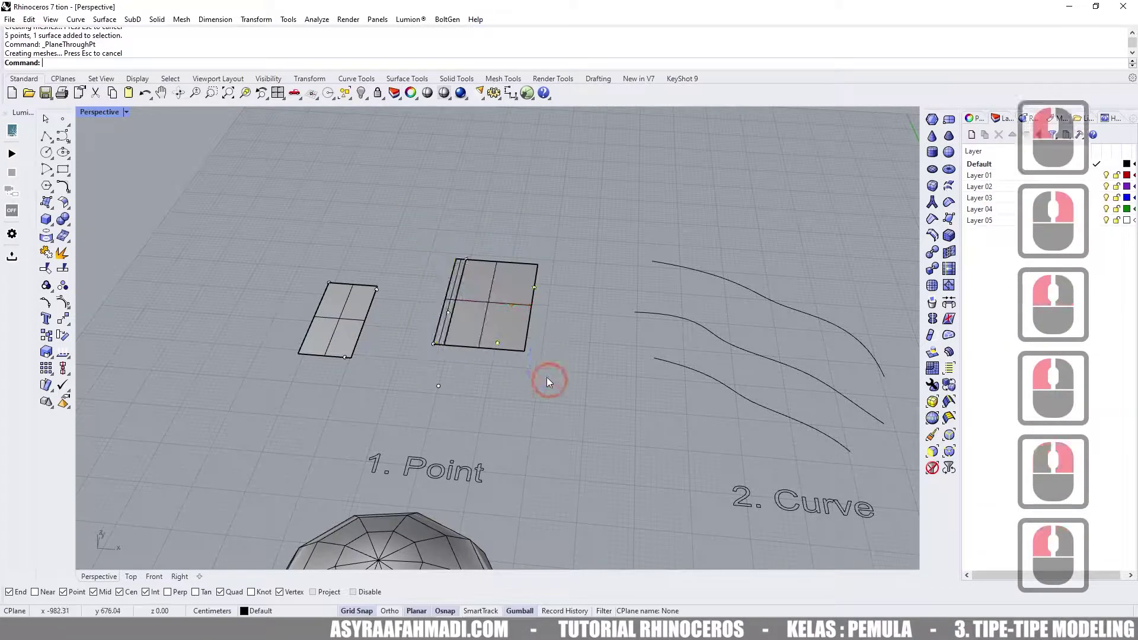
key(ctrl+z)
key(ctrl+z)
key(ctrl+z)
- Build a surface from four corner points snapped to the sample points, and undo it
shift+right_drag(290, 326, 338, 324)
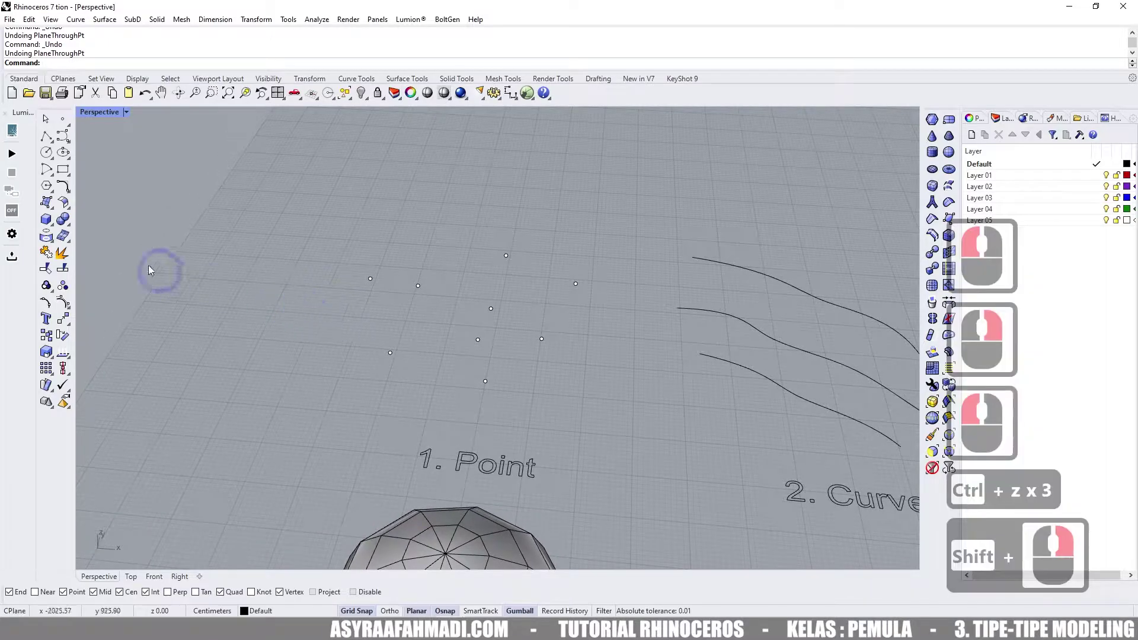
click(48, 204)
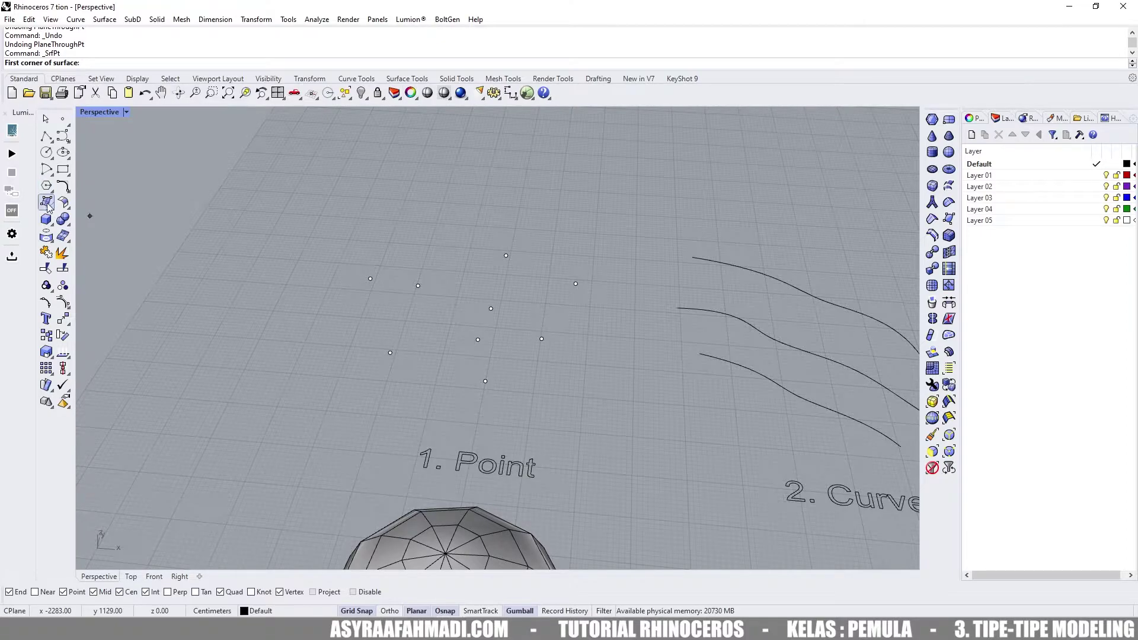
click(370, 278)
click(418, 286)
click(390, 353)
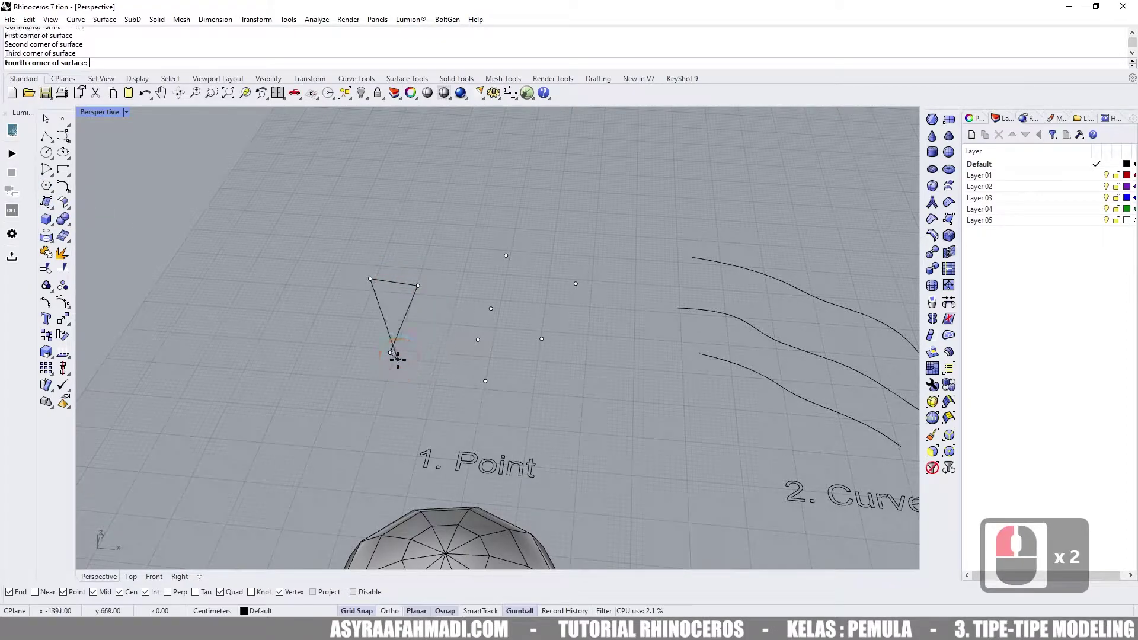
click(485, 381)
right_drag(541, 374, 496, 323)
key(ctrl+z)
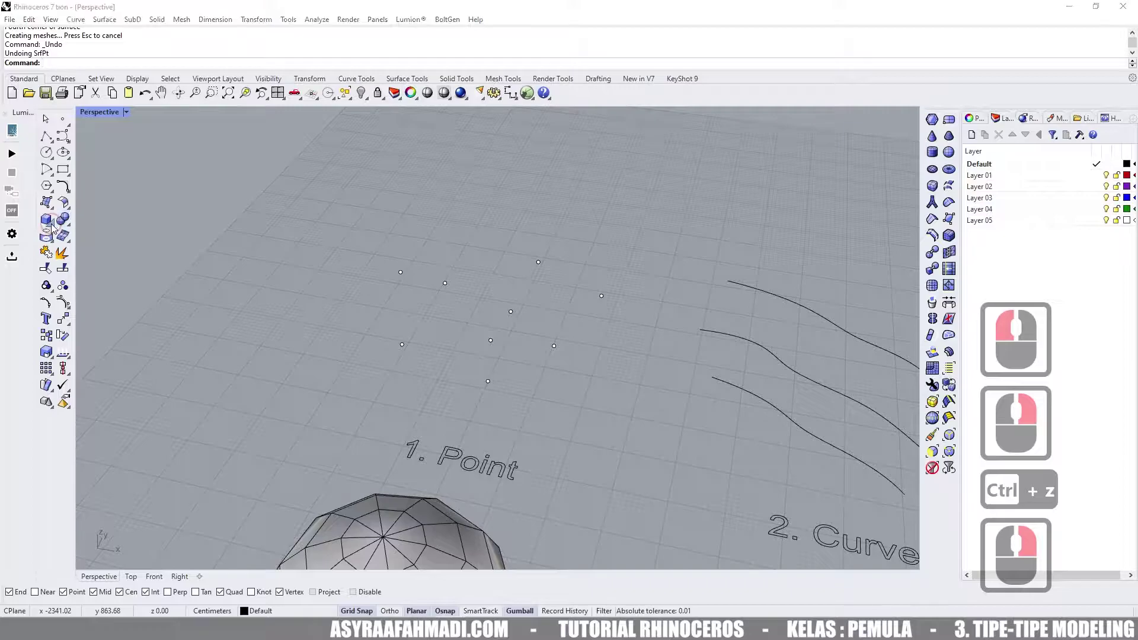
- Create a 3-point box with its base snapped to the sample points, and undo it
click(48, 220)
click(66, 228)
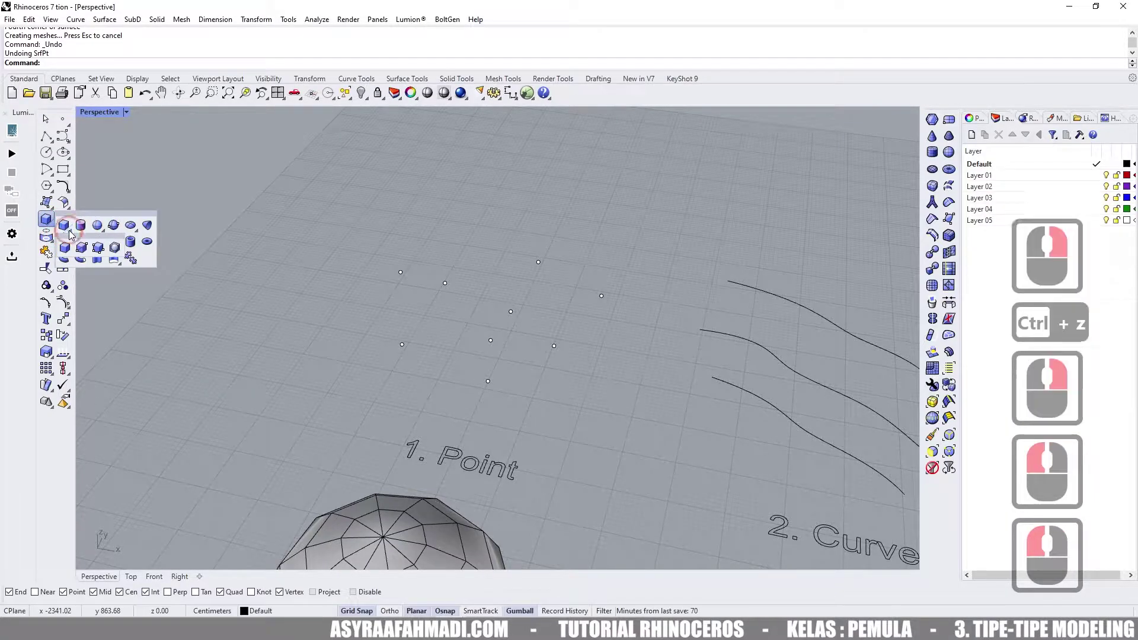
click(100, 252)
shift+right_drag(376, 287, 297, 264)
click(316, 261)
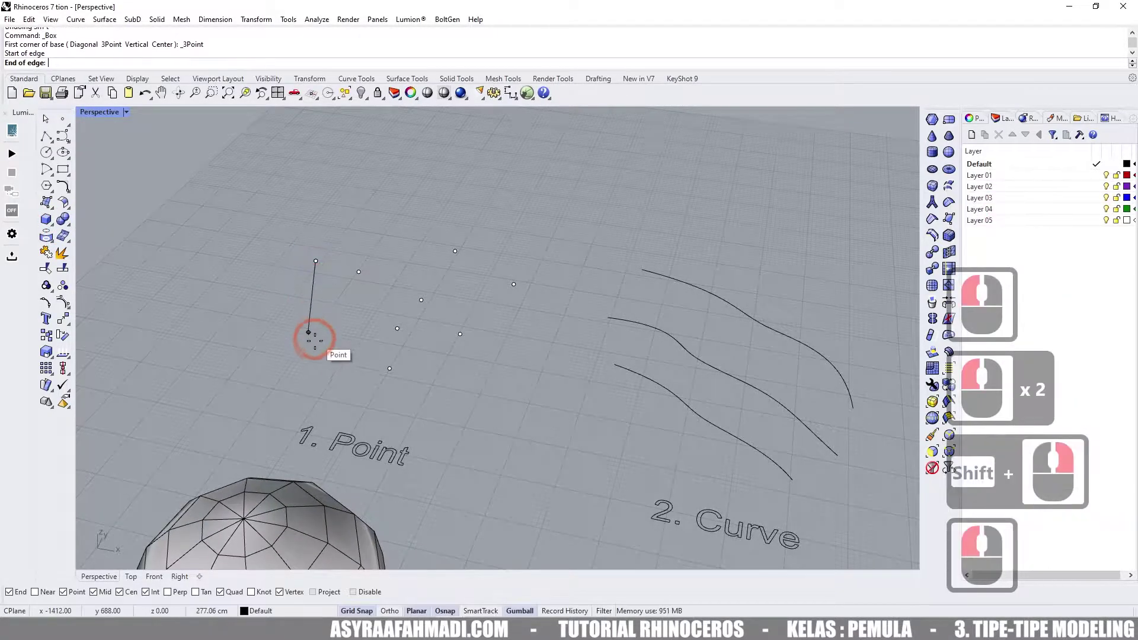
click(309, 333)
click(462, 333)
mouse_move(462, 332)
right_down()
mouse_move(439, 256)
mouse_move(451, 312)
mouse_move(339, 304)
right_up()
click(438, 251)
key(ctrl+z)
- Examine the three sample curves above the 2. Curve label from several angles
scroll(425, 329, down, 2)
right_drag(425, 332, 431, 379)
drag(428, 381, 378, 235)
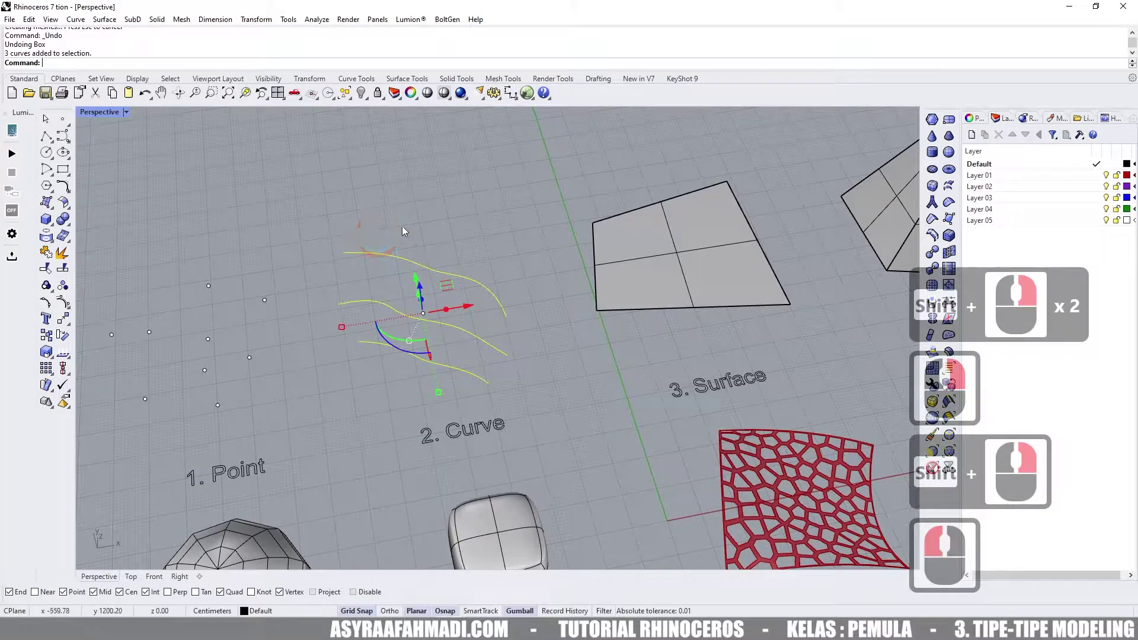
double_click(454, 248)
right_drag(456, 249, 436, 266)
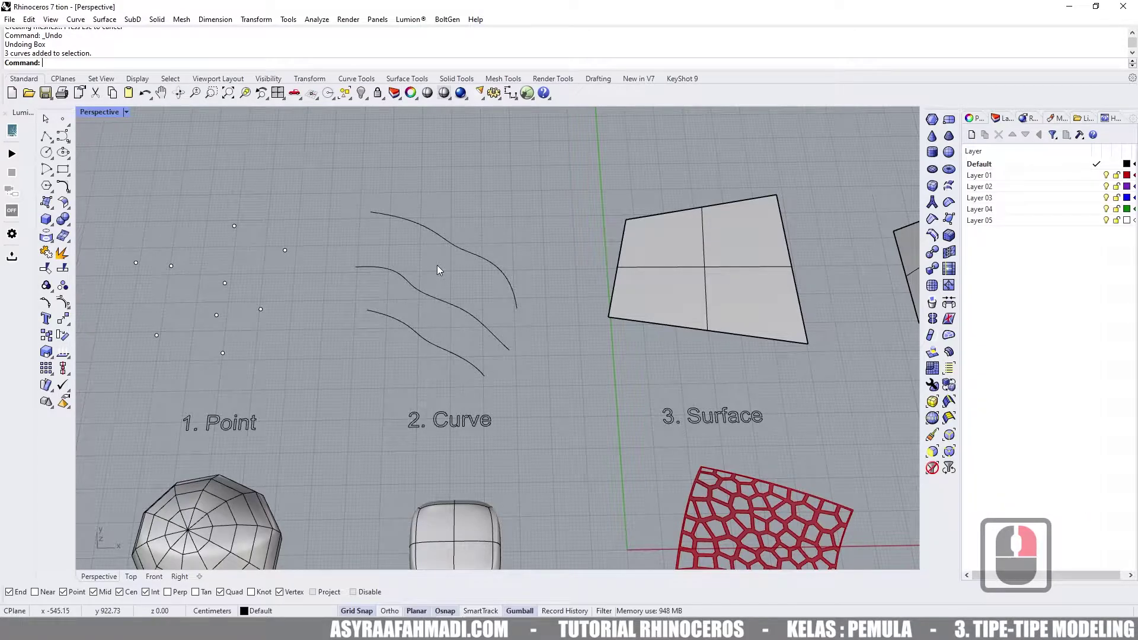
shift+right_drag(431, 257, 468, 265)
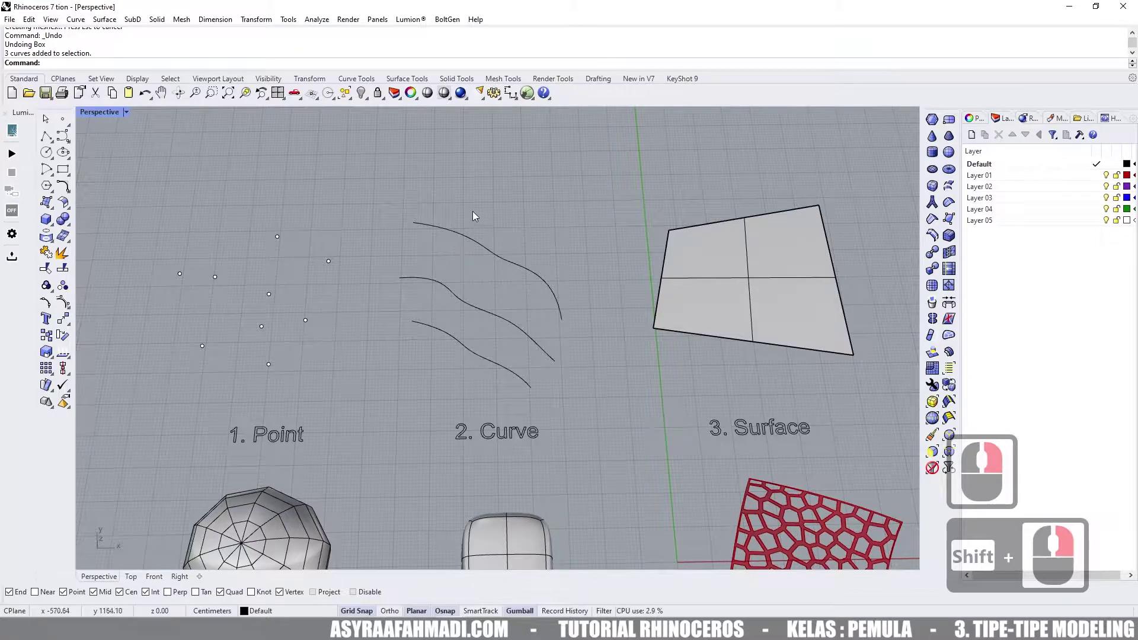
shift+right_drag(472, 215, 437, 194)
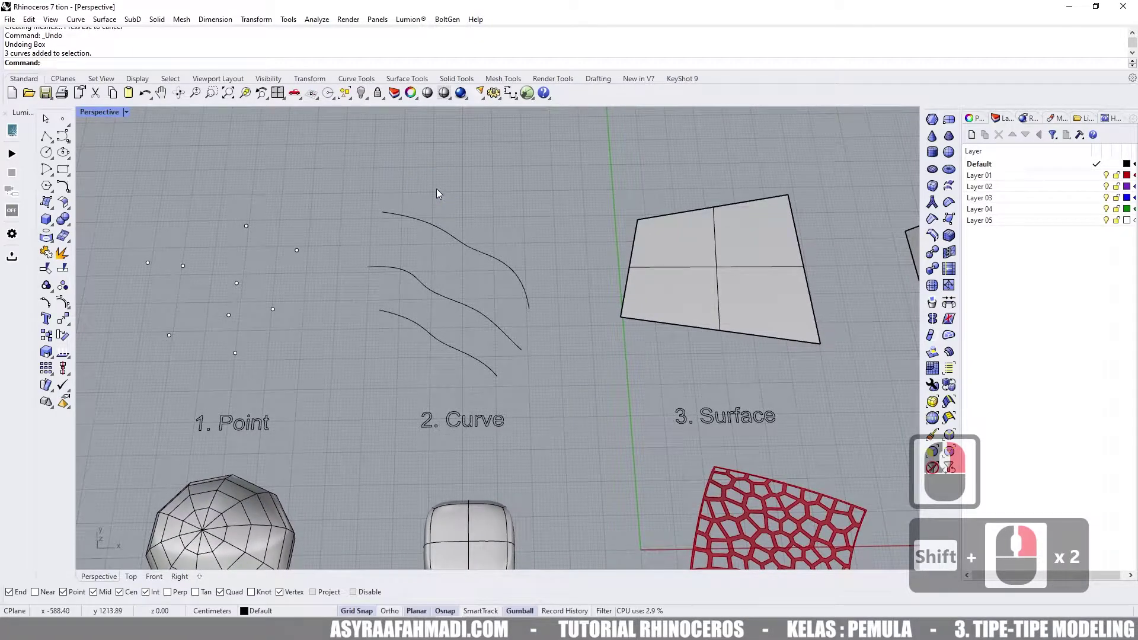
- Draw a single straight polyline segment behind the three sample curves
click(46, 138)
click(383, 176)
click(536, 174)
right_click(531, 221)
right_drag(526, 221, 501, 311)
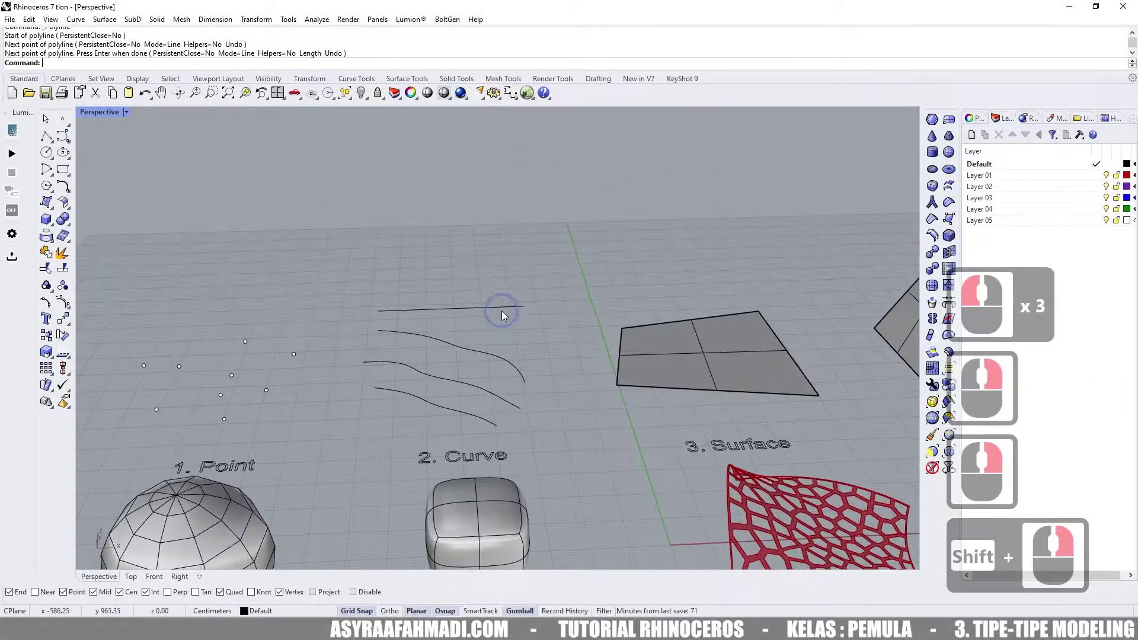
- Extrude the line and the three sample curves upward about 310 cm, and undo the extrusion
drag(402, 320, 403, 311)
right_drag(412, 293, 479, 318)
drag(495, 325, 495, 233)
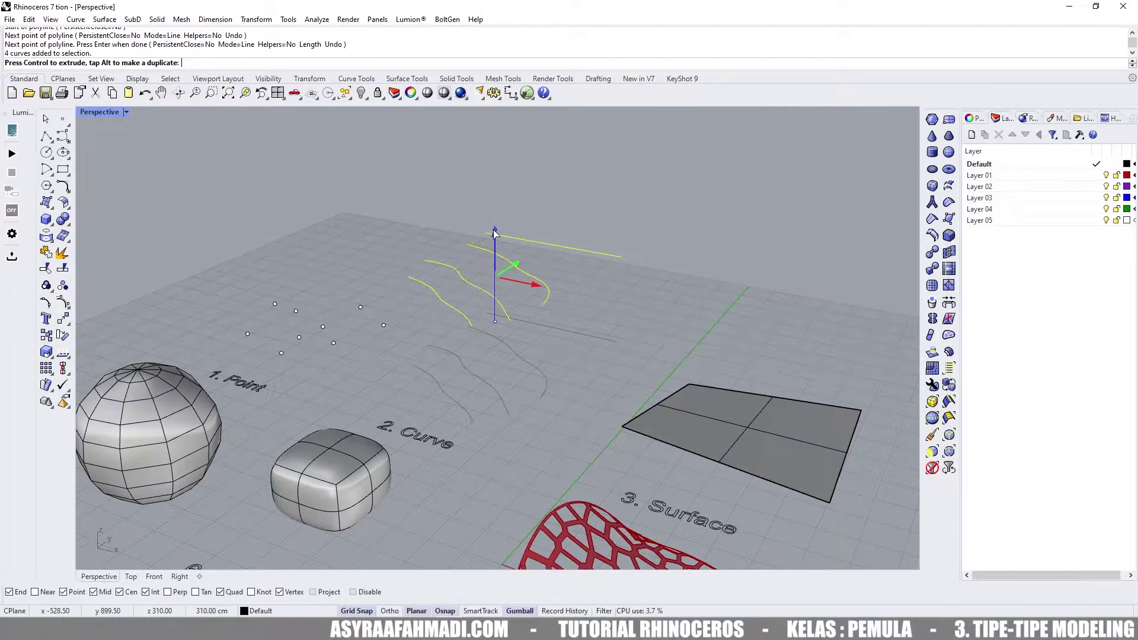
key(ctrl)
drag(495, 233, 492, 229)
right_drag(492, 230, 577, 296)
key(ctrl+z)
- Loft the three sample curves and the straight line with the Normal style, and undo the loft
right_drag(460, 287, 484, 273)
scroll(452, 351, up, 2)
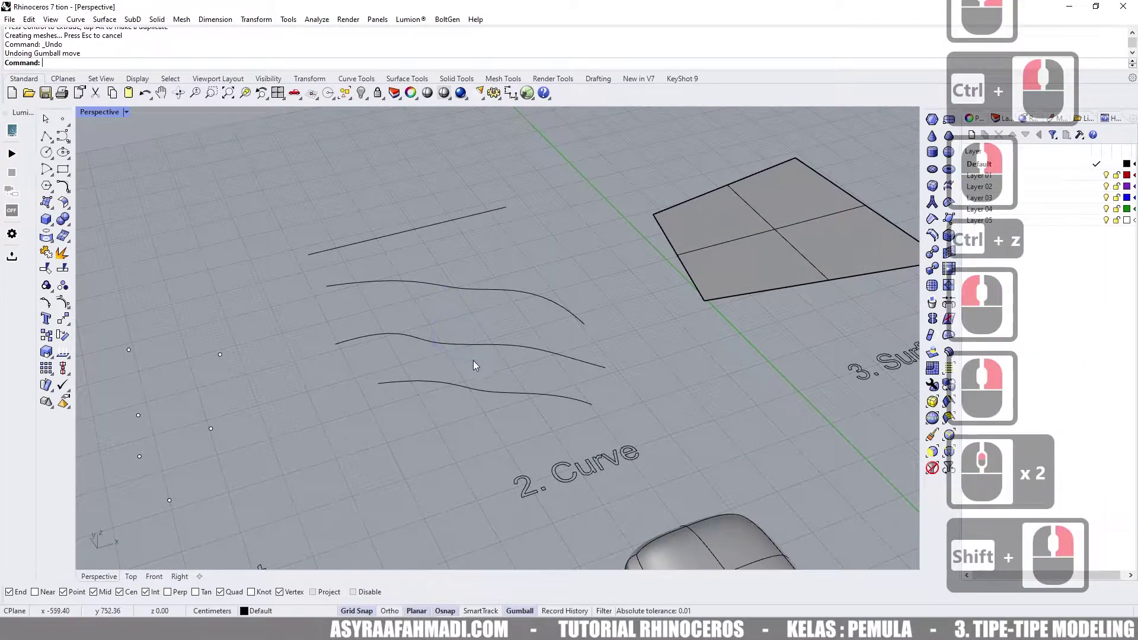
drag(425, 266, 424, 269)
shift+click(404, 382)
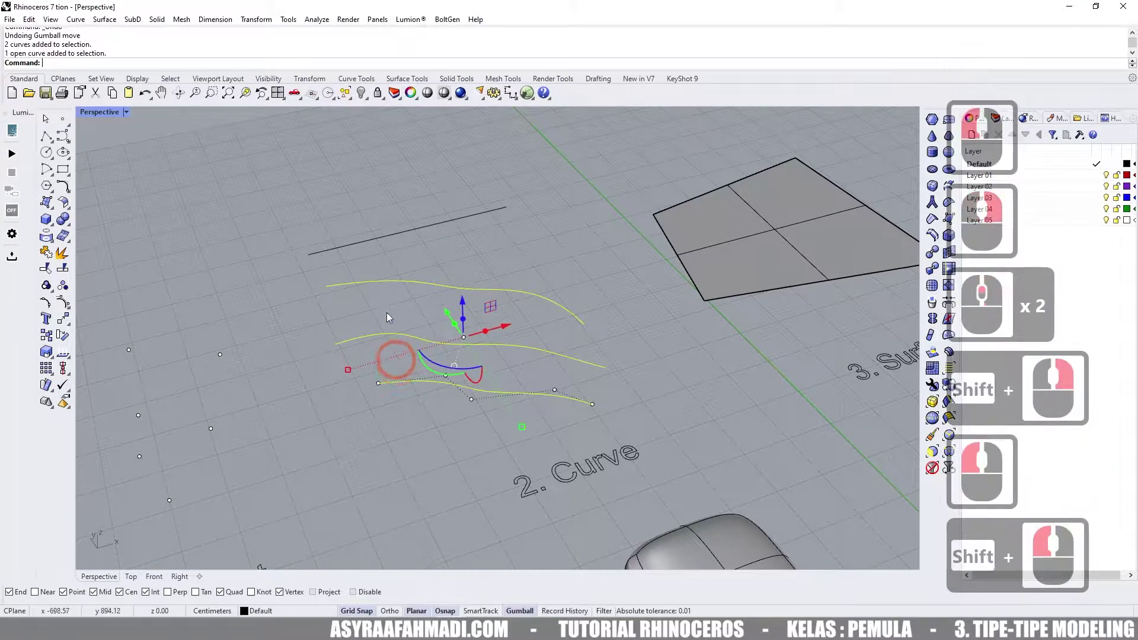
shift+click(378, 221)
text(loft)
key(Return)
key(Return)
click(425, 203)
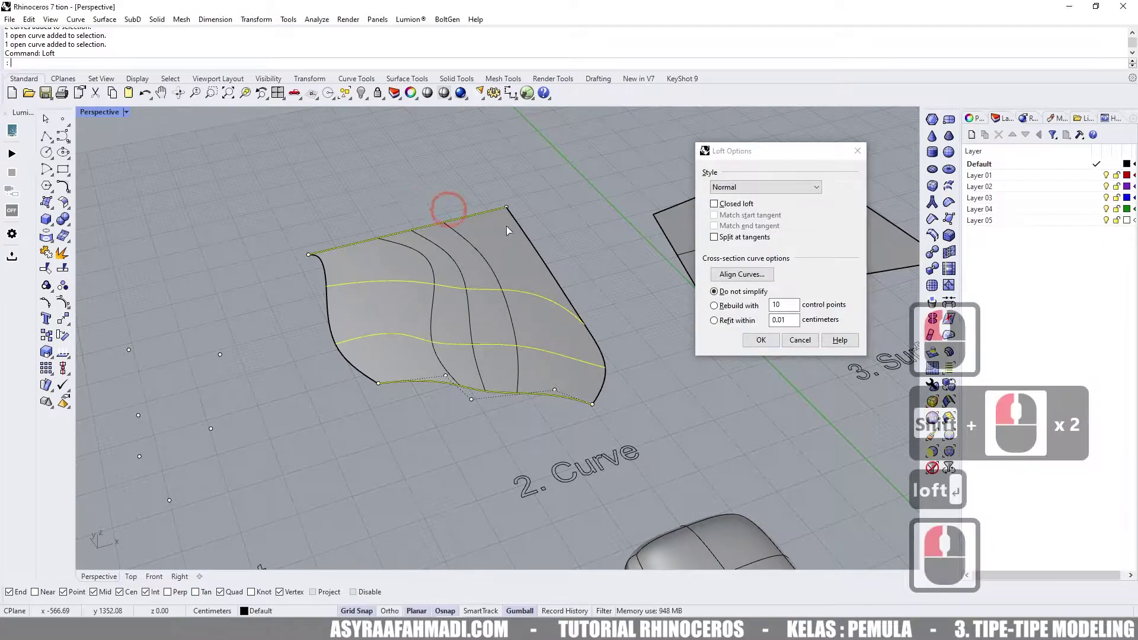
click(759, 340)
right_drag(759, 342, 533, 317)
click(645, 243)
key(ctrl+z)
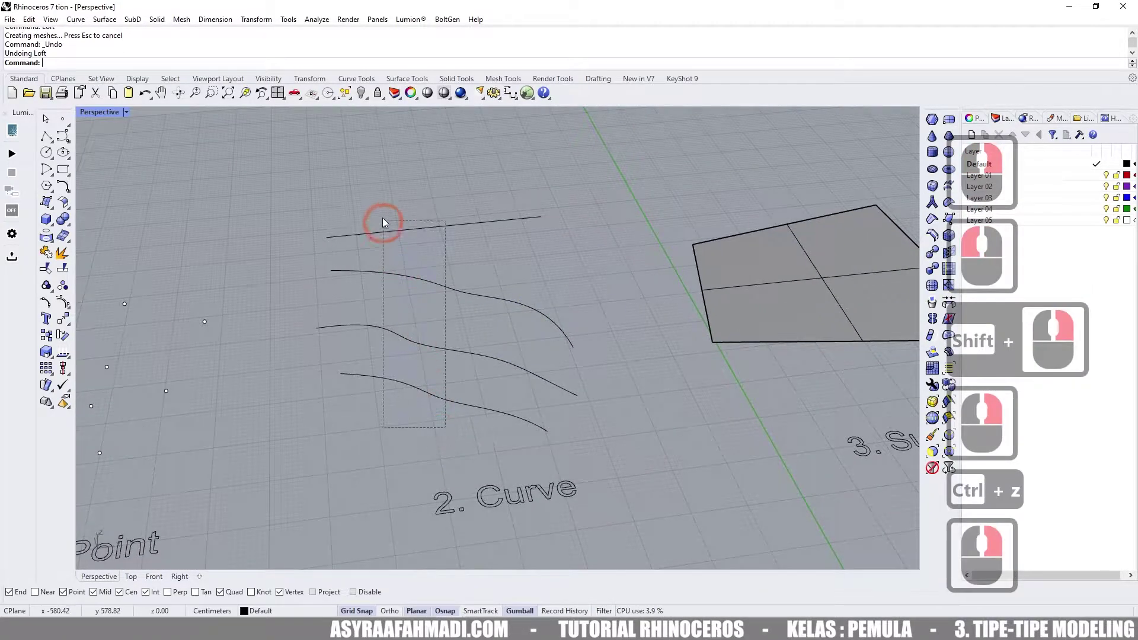
- Show the edit points of the straight line and the three sample curves to examine them, and hide them again
drag(382, 224, 384, 224)
right_drag(411, 212, 441, 247)
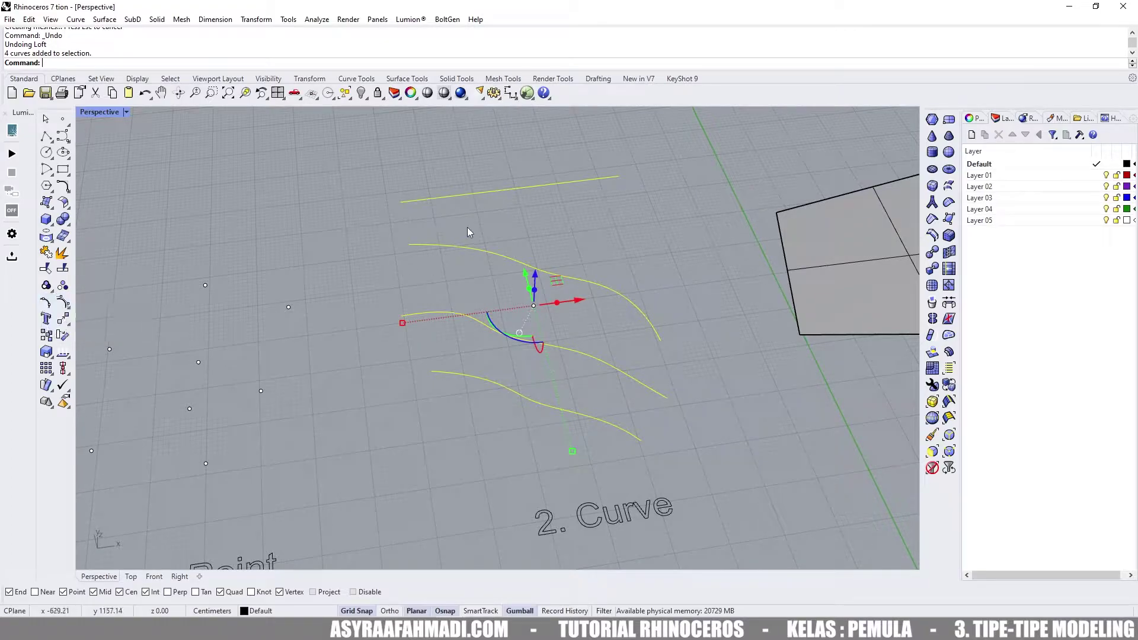
click(47, 305)
shift+right_drag(436, 289, 453, 263)
scroll(453, 264, up, 2)
scroll(450, 262, down, 2)
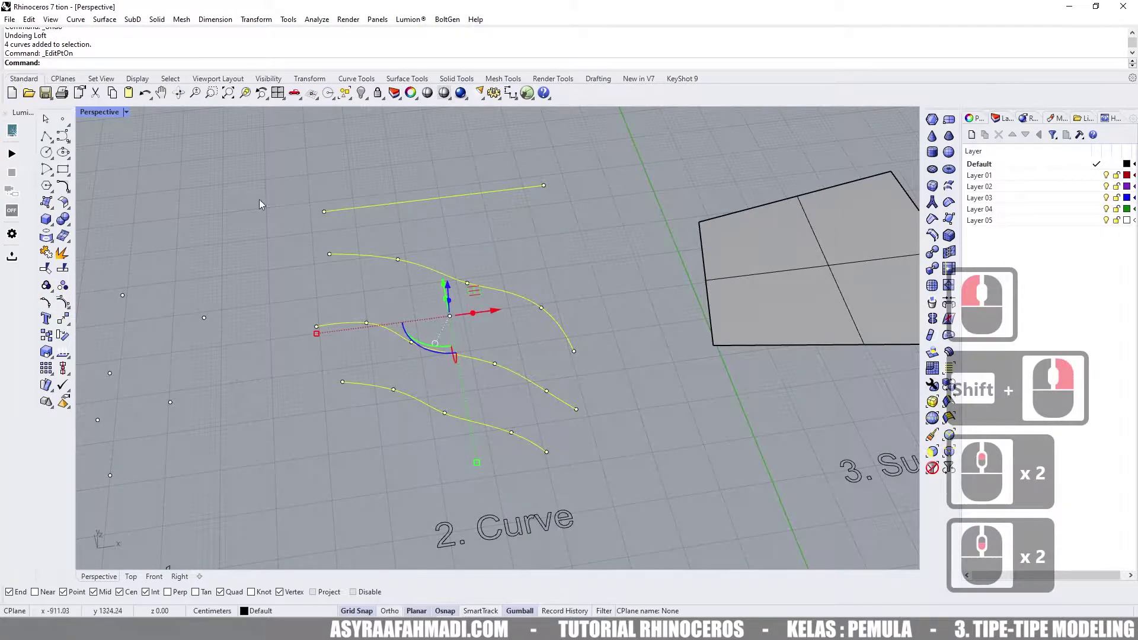
click(546, 246)
right_drag(546, 247, 527, 270)
scroll(520, 254, up, 2)
key(ctrl+z)
key(ctrl+y)
key(Escape)
- Show the control points of the three sample curves to examine their control polygons, and hide them again
scroll(520, 283, up, 2)
right_drag(476, 415, 479, 424)
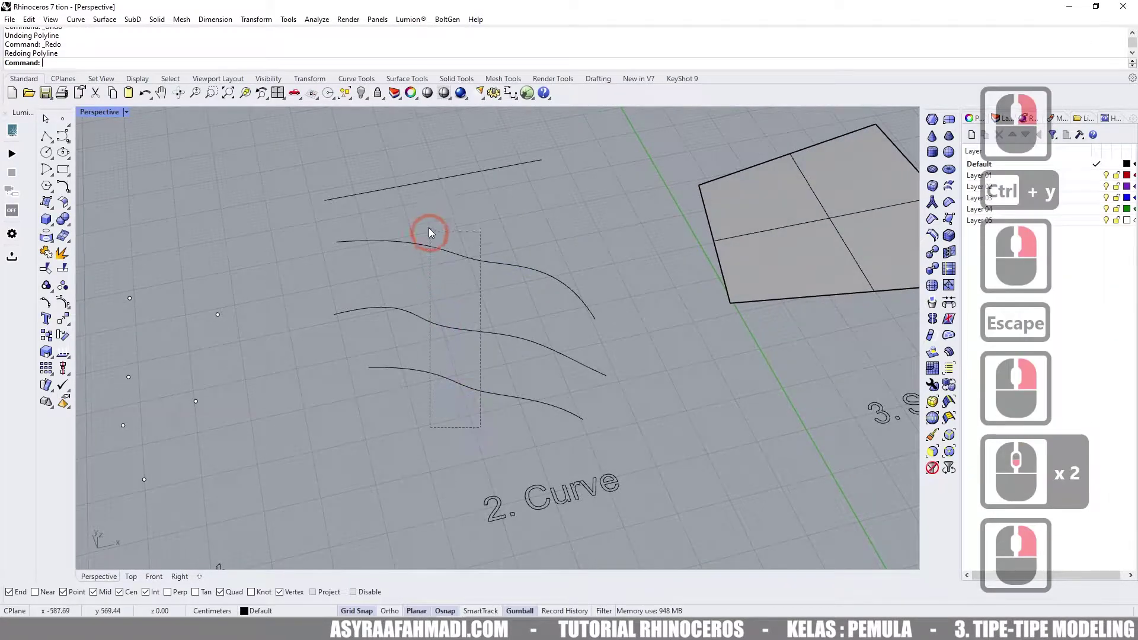
drag(430, 236, 373, 256)
click(63, 302)
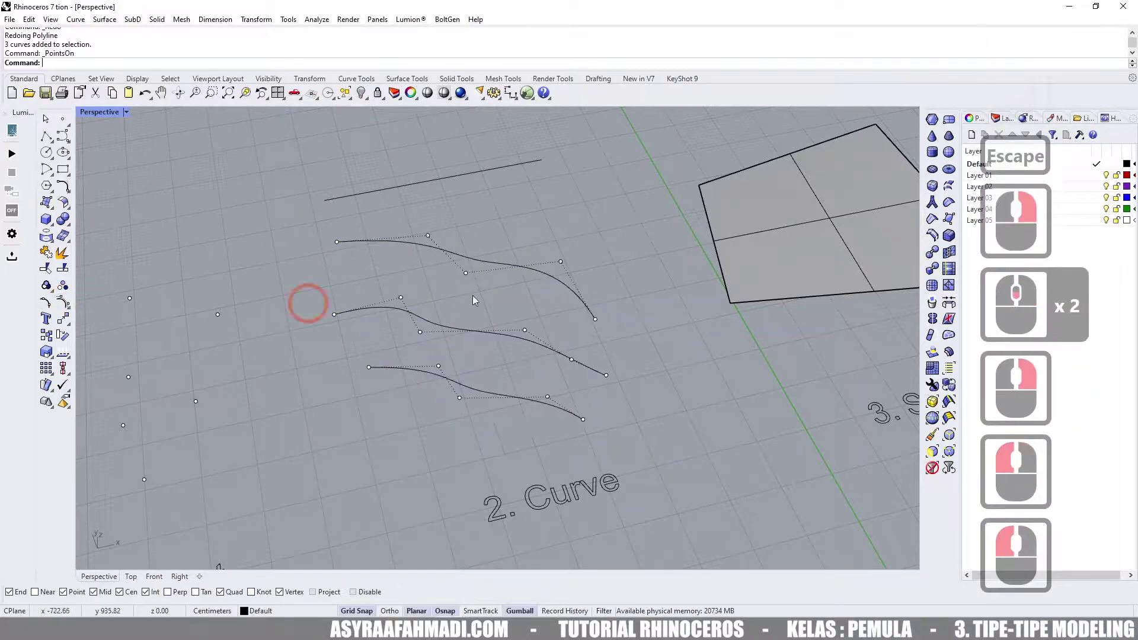
scroll(568, 254, down, 2)
right_drag(490, 271, 516, 272)
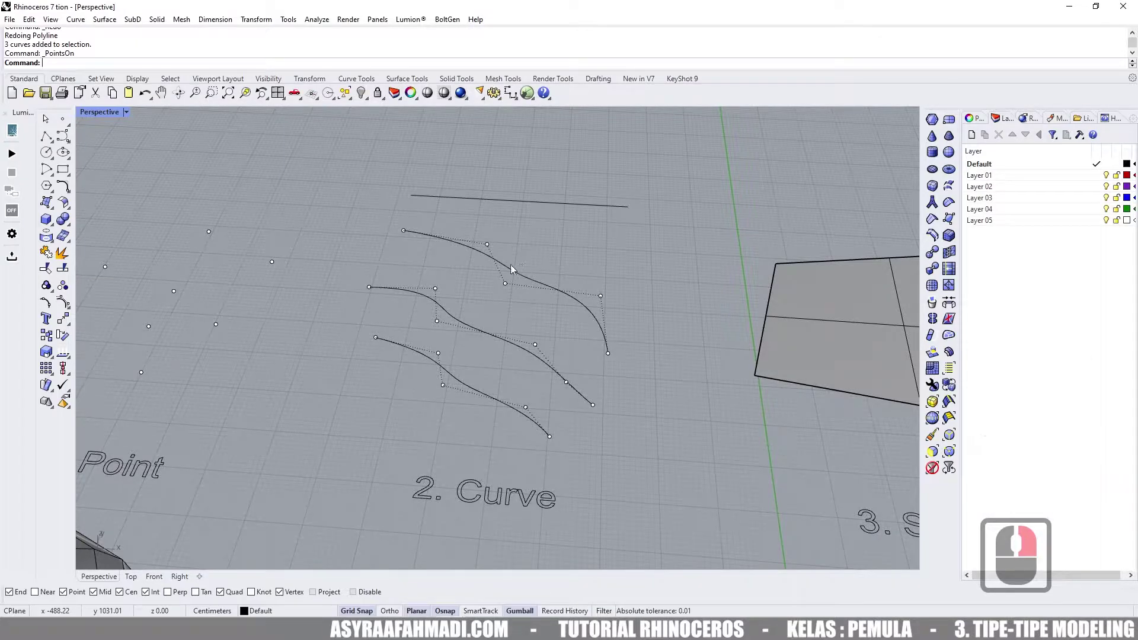
right_drag(484, 283, 532, 274)
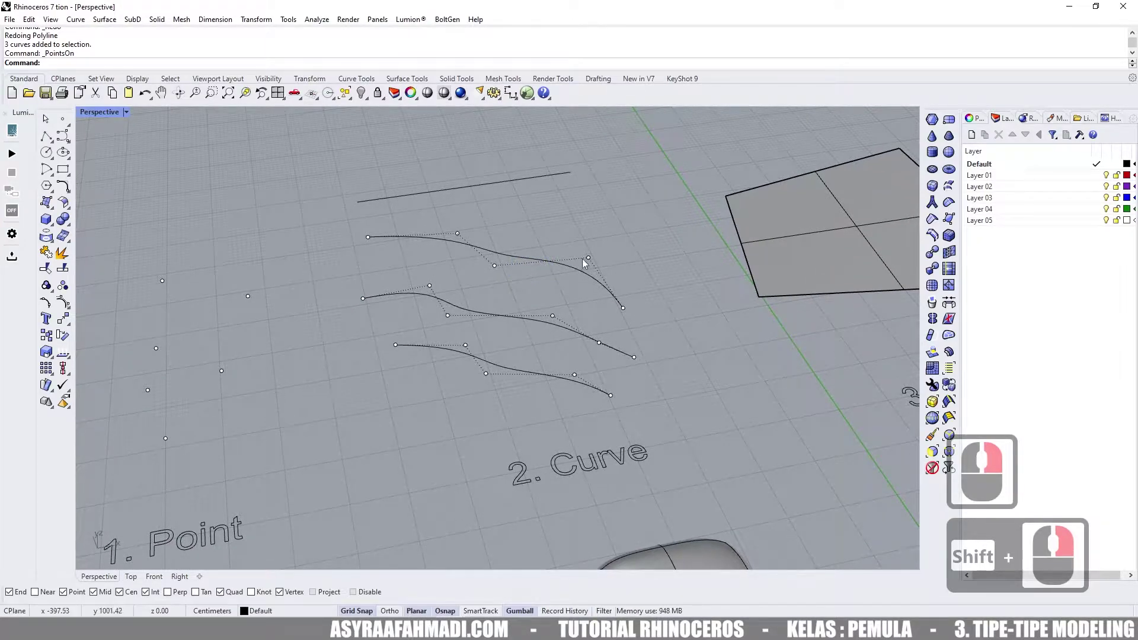
right_drag(547, 277, 521, 280)
key(Escape)
- Turn on the control points of the four-sided sample surface above the 3. Surface label
shift+right_drag(735, 284, 447, 283)
scroll(447, 284, down, 2)
right_drag(557, 293, 548, 297)
scroll(550, 299, up, 2)
scroll(549, 299, down, 2)
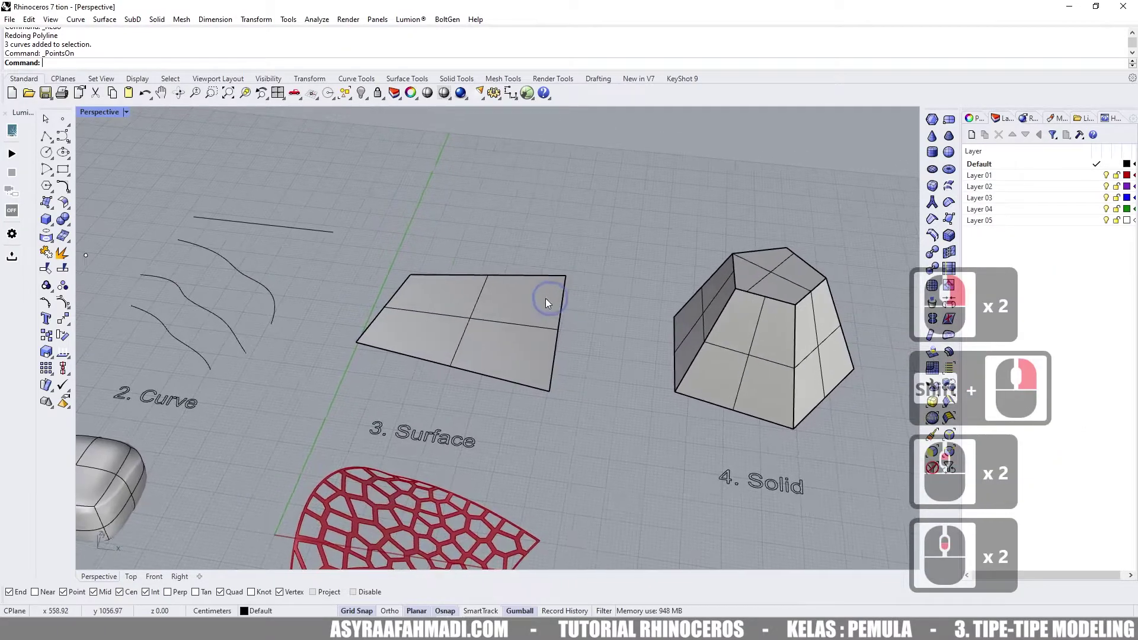
click(501, 315)
shift+right_drag(450, 254, 499, 246)
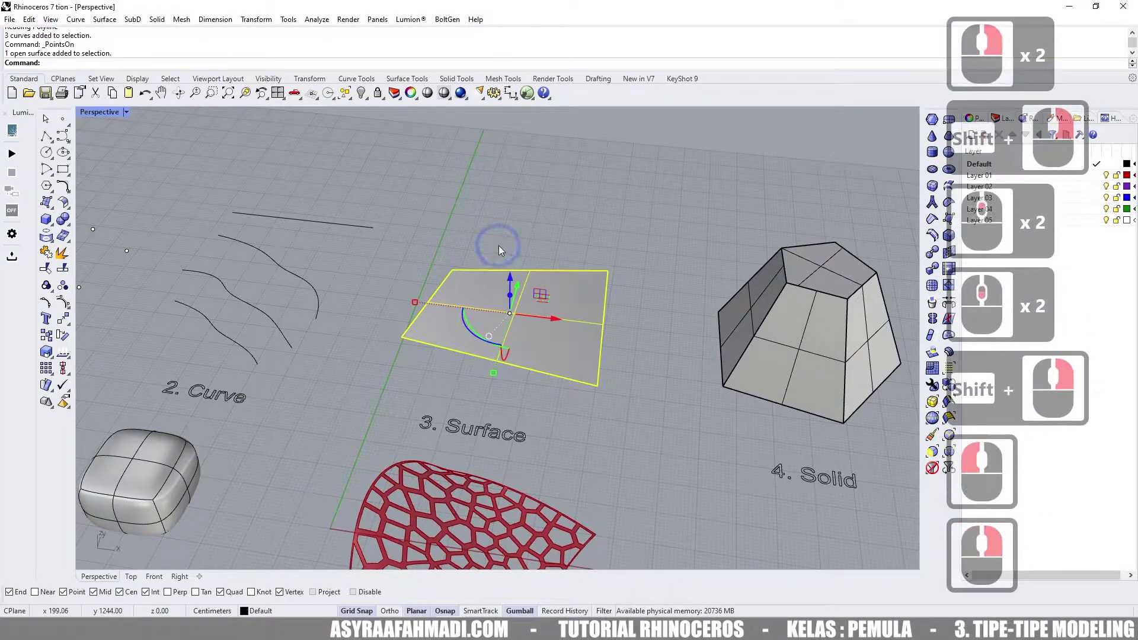
click(63, 302)
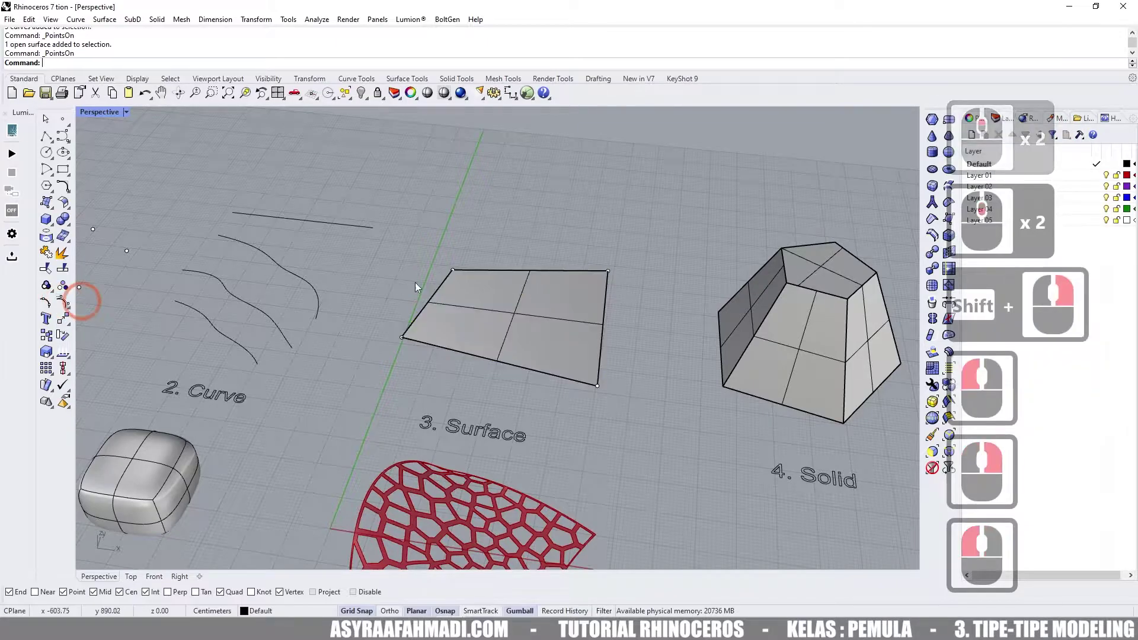
scroll(507, 279, up, 2)
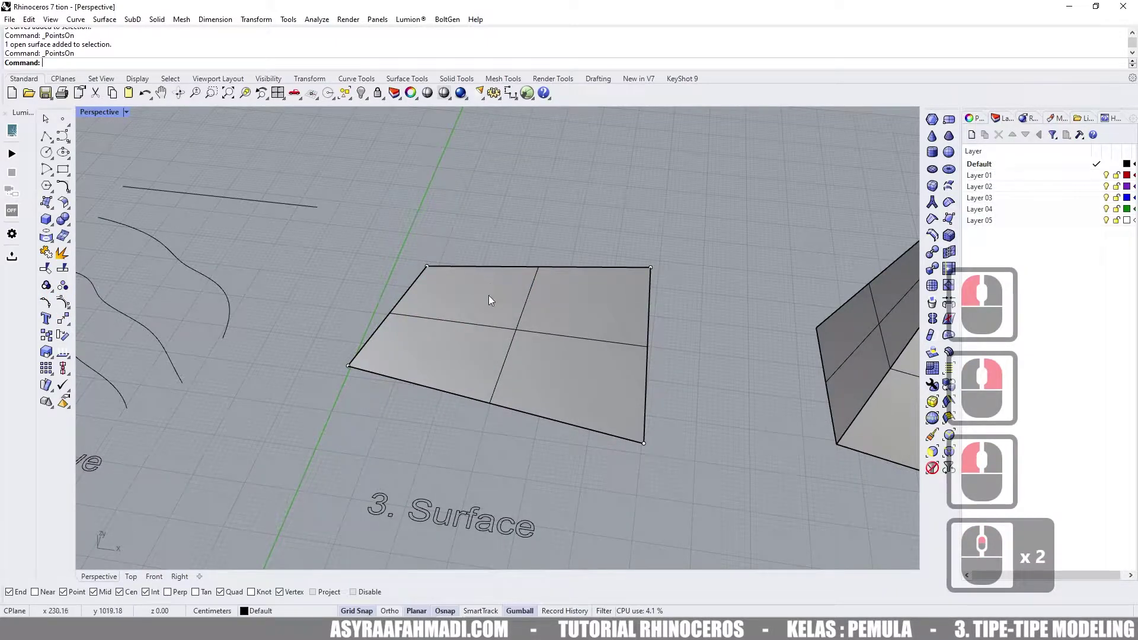
click(485, 306)
shift+right_drag(447, 307, 475, 254)
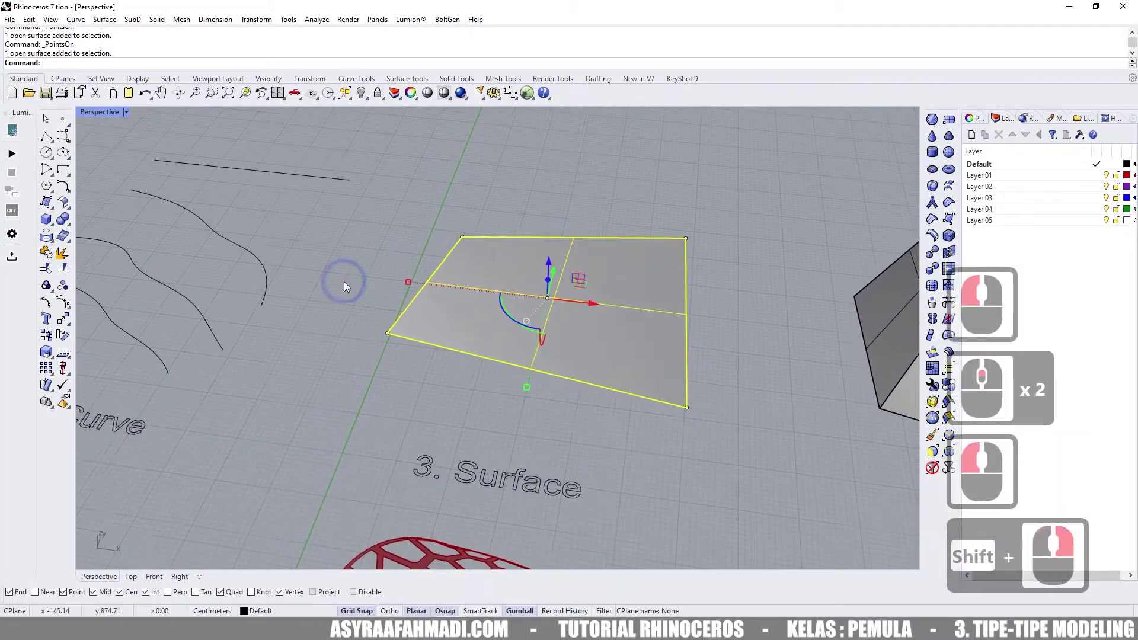
click(365, 264)
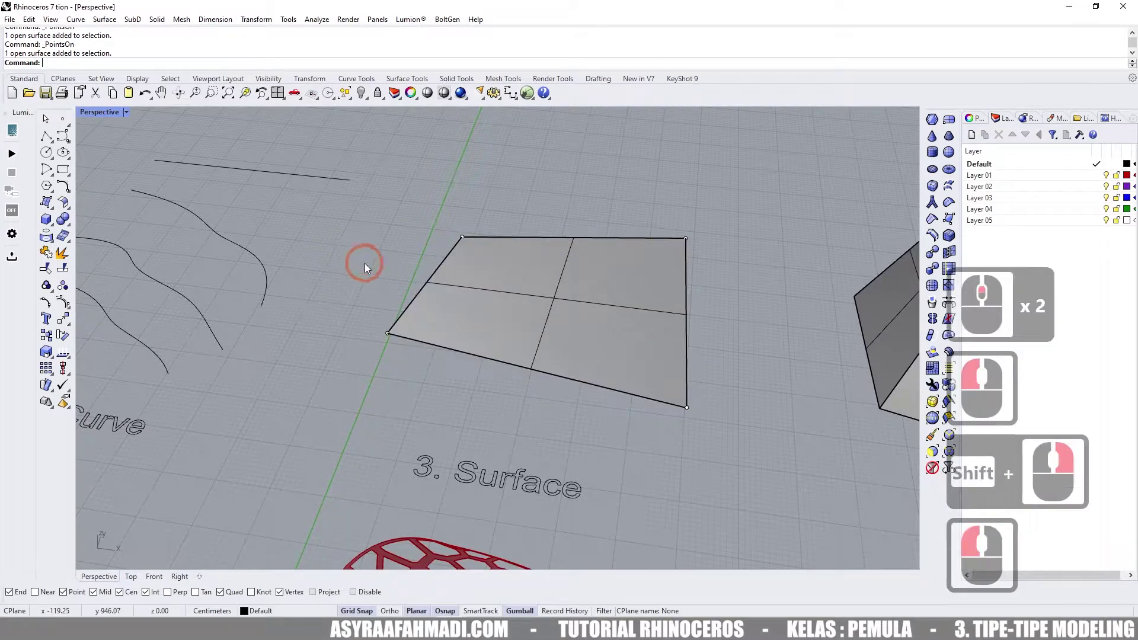
- Raise the back corner control point nearest the sample curves on the four-sided surface, and undo the move
click(461, 236)
shift+right_drag(522, 202, 484, 268)
drag(457, 253, 465, 163)
click(613, 208)
right_drag(613, 208, 642, 290)
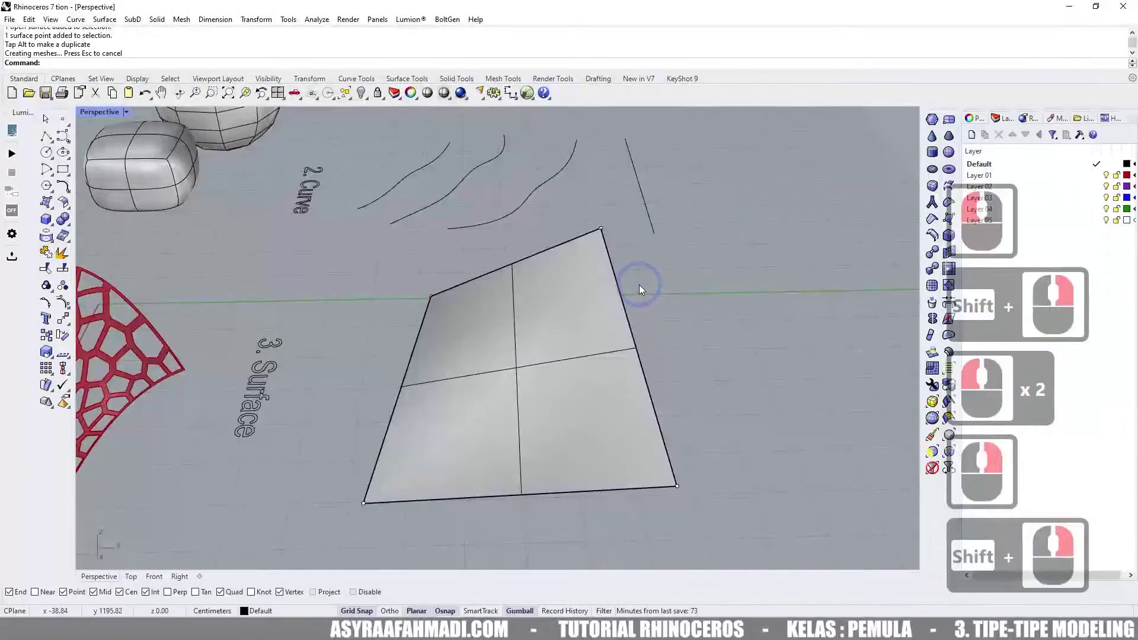
key(ctrl+z)
- Undo the straight line drawn behind the sample curves, and turn off the surface's control points
click(484, 263)
right_drag(484, 262, 594, 290)
key(ctrl+z)
click(544, 315)
key(Escape)
key(Escape)
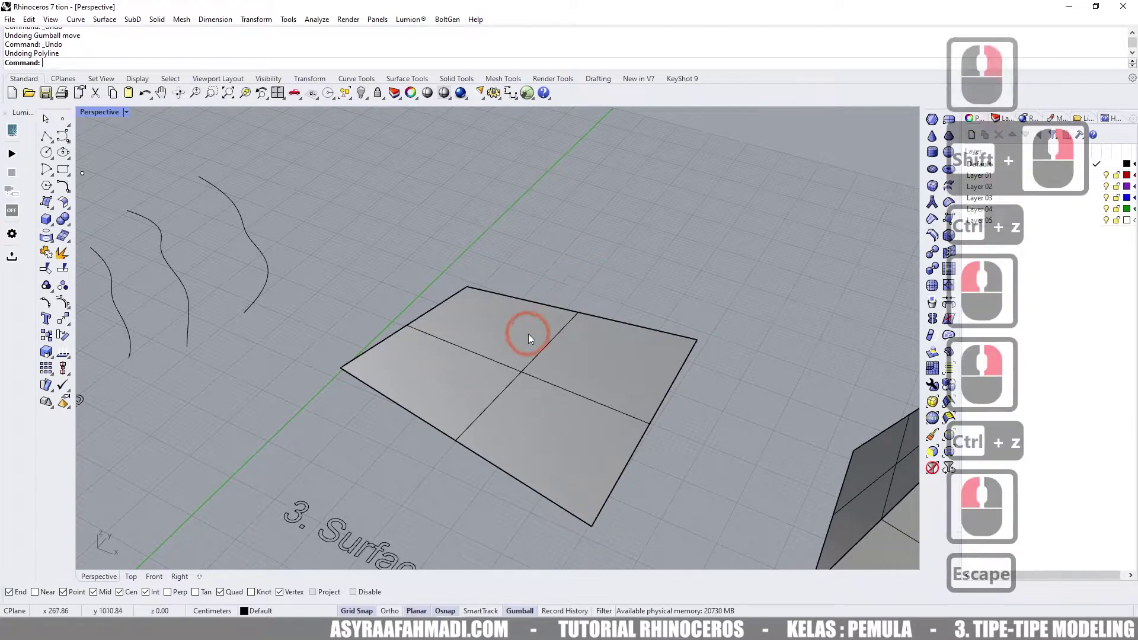
- Delete the four-sided sample surface above the 3. Surface label
click(527, 337)
key(Delete)
right_drag(528, 336, 487, 298)
scroll(532, 297, down, 2)
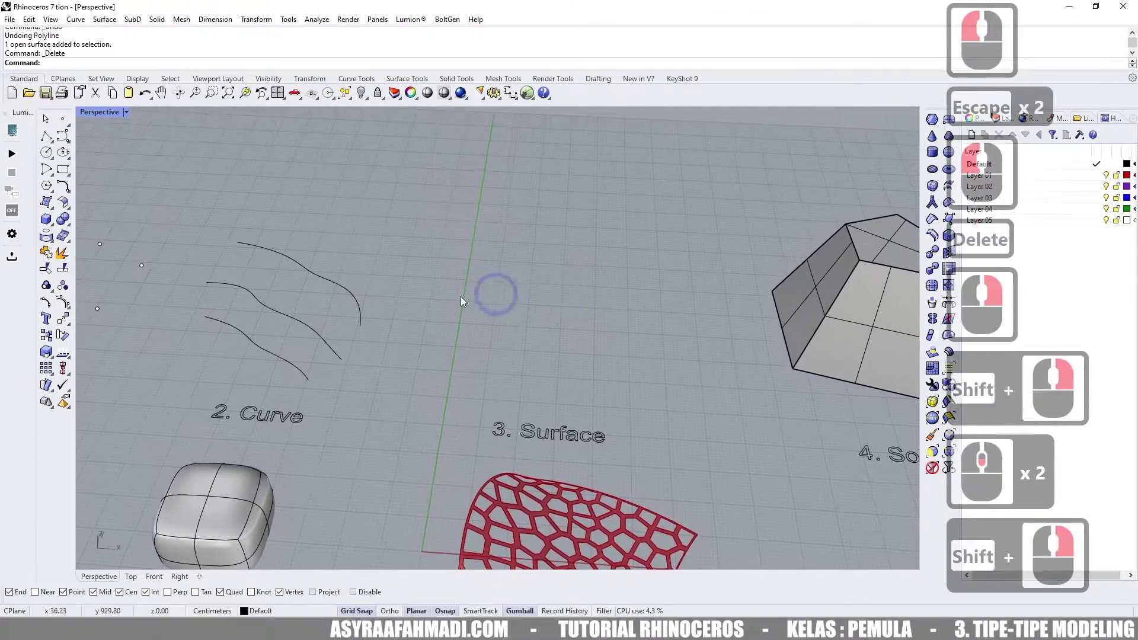
- Copy the three sample curves along the X axis to the empty spot above the 3. Surface label
drag(249, 373, 217, 221)
drag(319, 309, 604, 296)
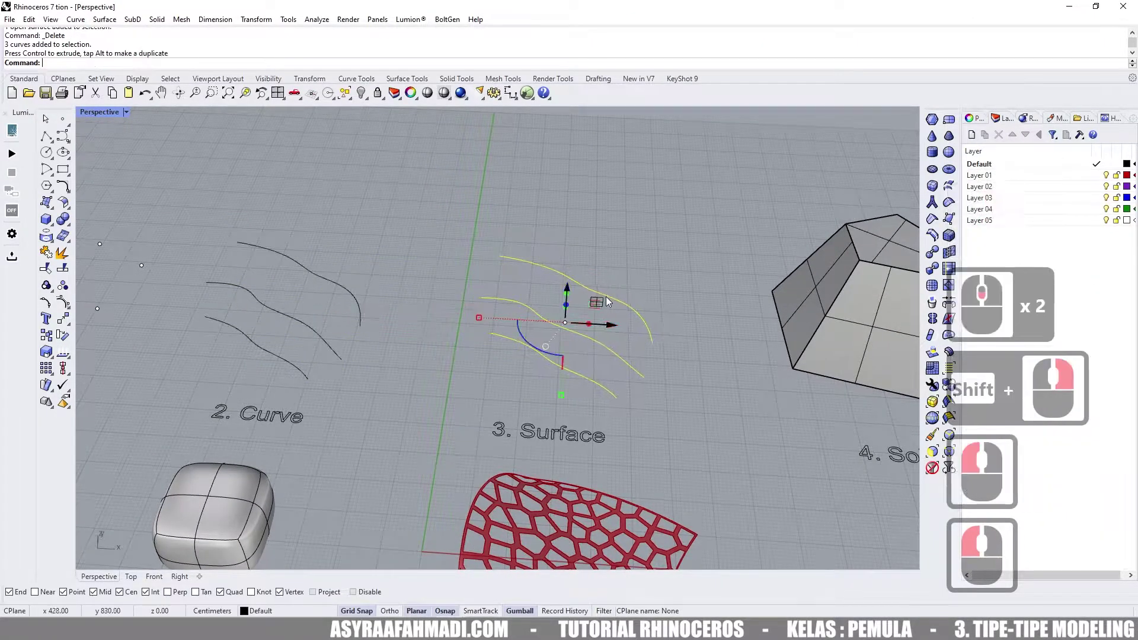
click(619, 244)
right_drag(619, 244, 618, 270)
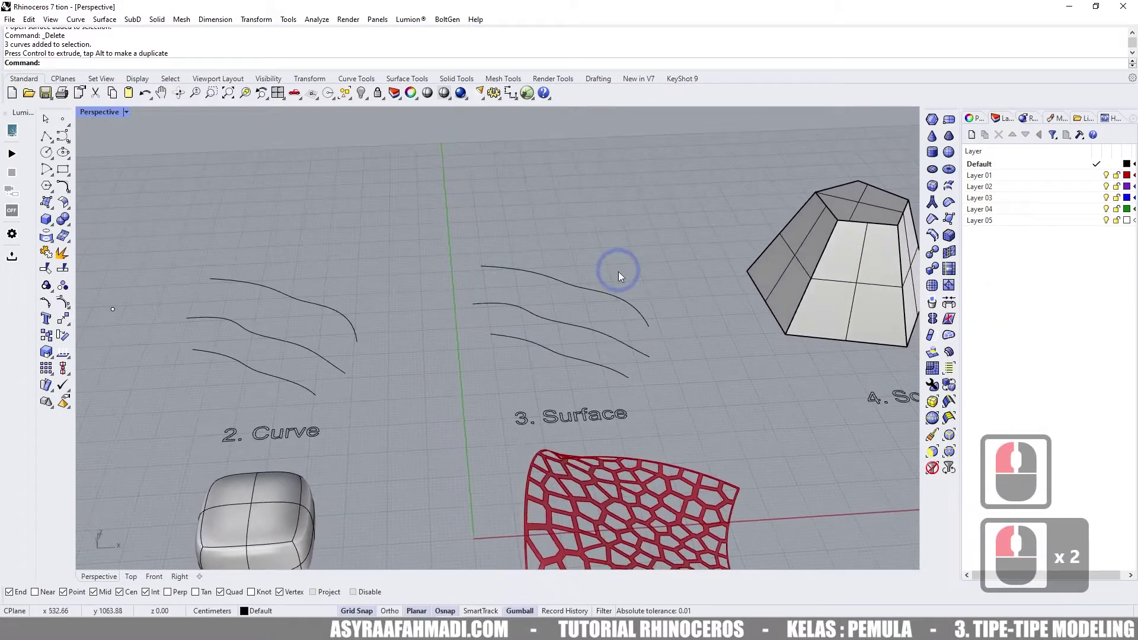
- Loft the three copied curves into a surface with the Normal style and no simplification
drag(528, 267, 527, 265)
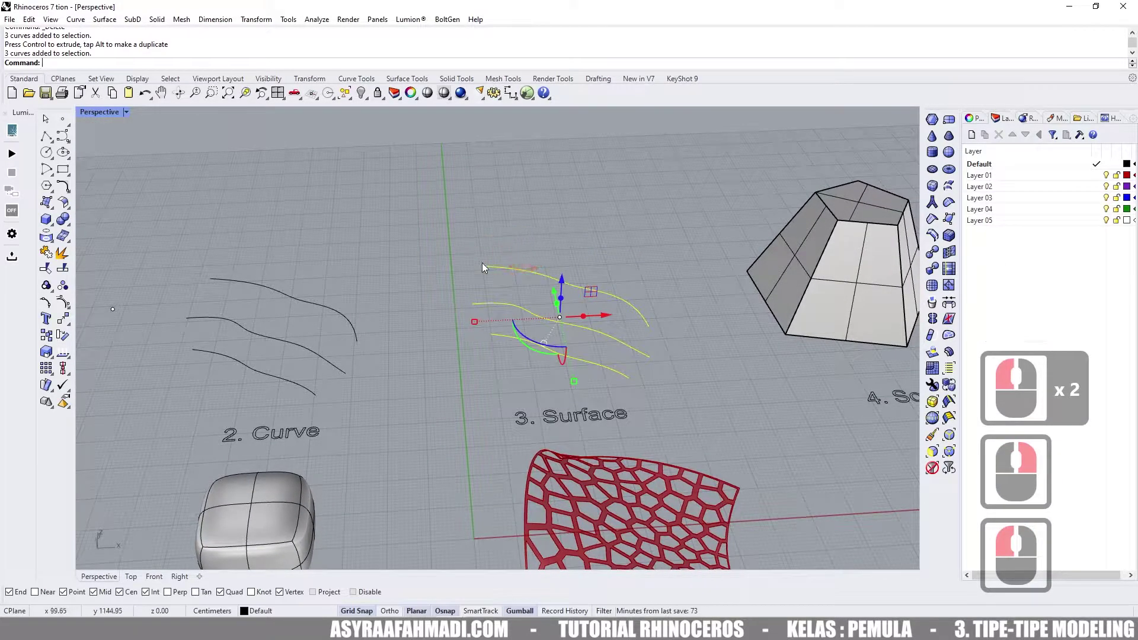
text(loft)
key(Return)
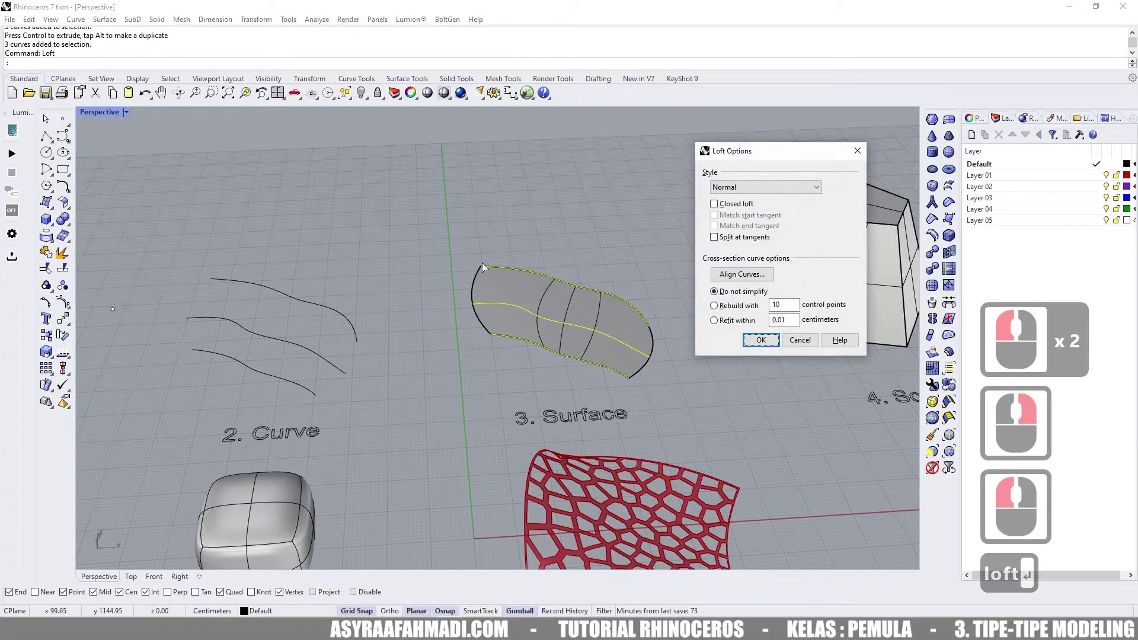
click(760, 343)
click(705, 294)
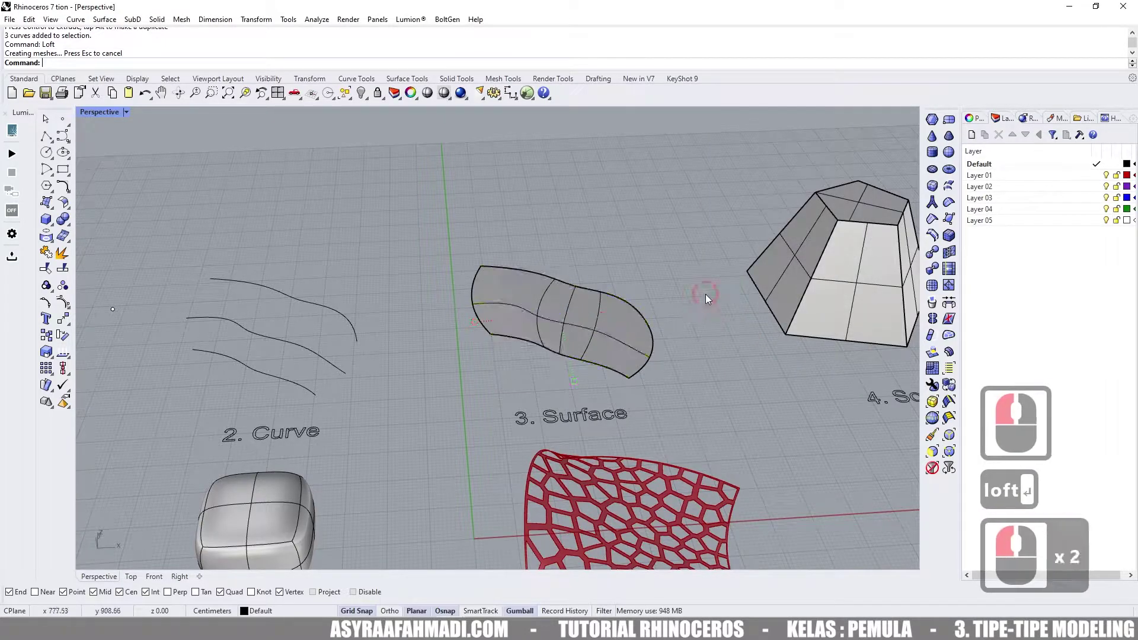
- Turn on the control points of the lofted surface above the 3. Surface label
scroll(620, 313, up, 4)
click(629, 329)
right_drag(628, 329, 117, 308)
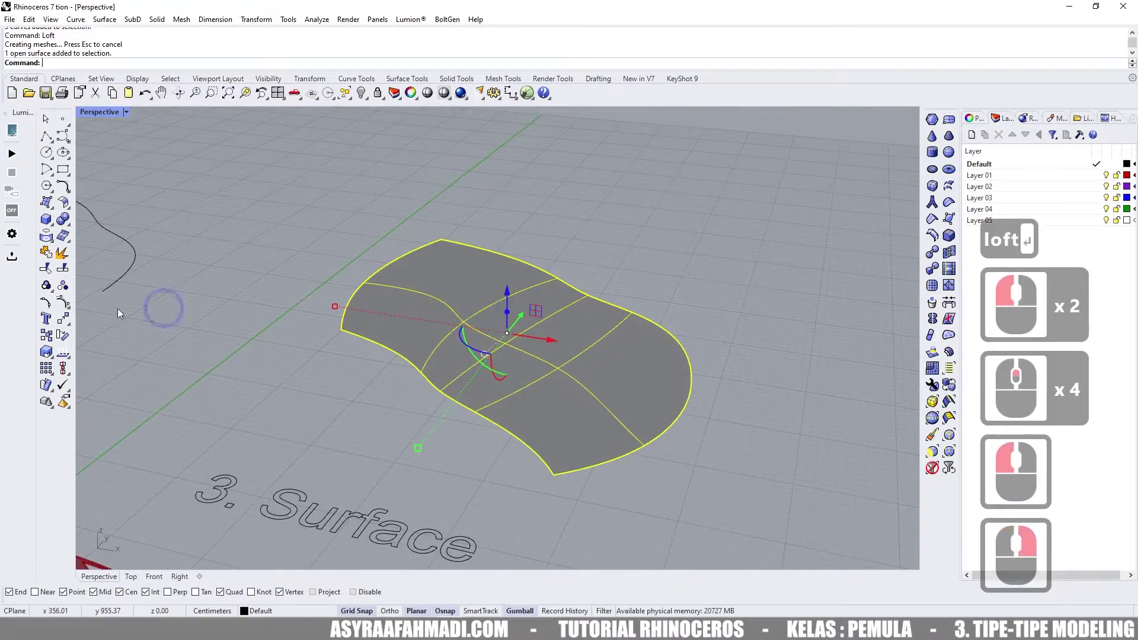
click(62, 304)
right_drag(575, 301, 630, 287)
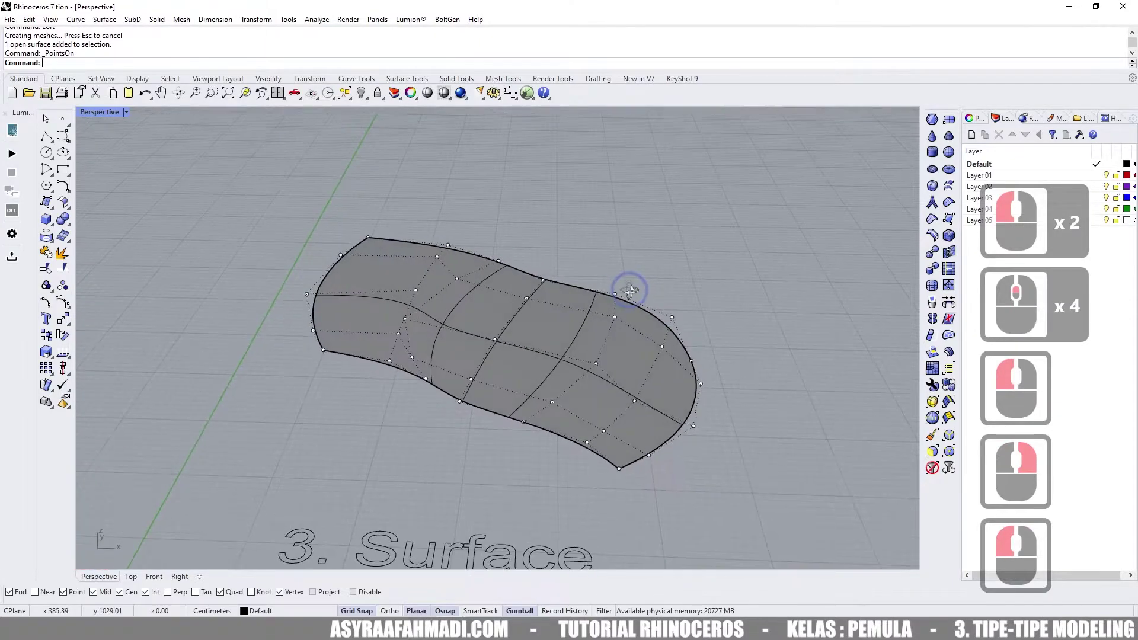
- Raise the interior surface point near the back edge at the lofted surface's right end to form a bulge
click(613, 306)
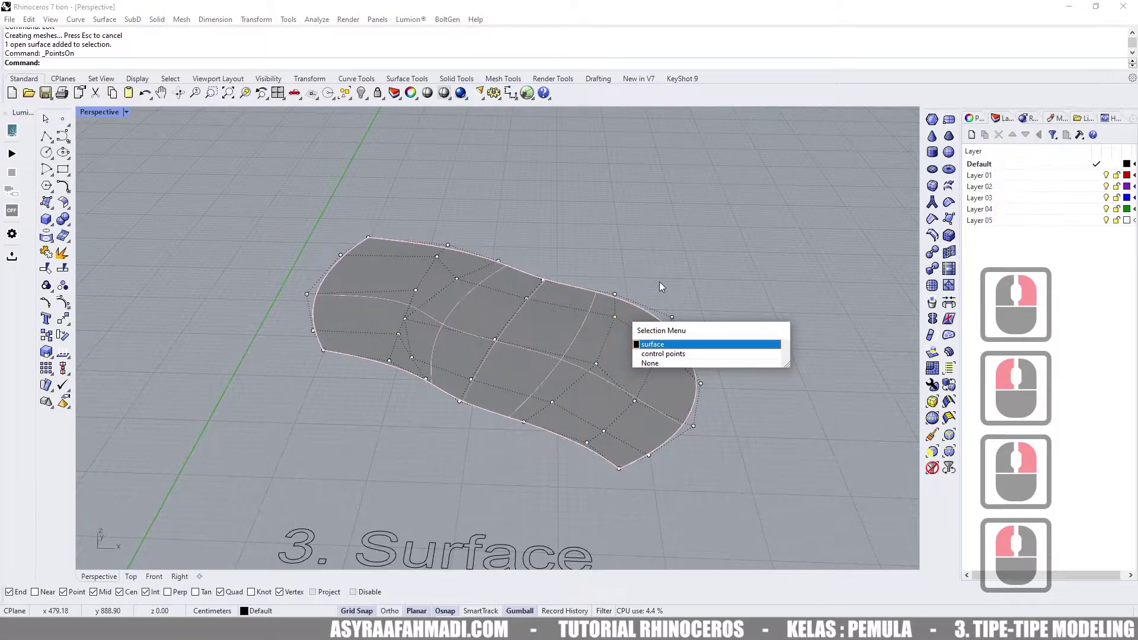
click(642, 292)
click(614, 320)
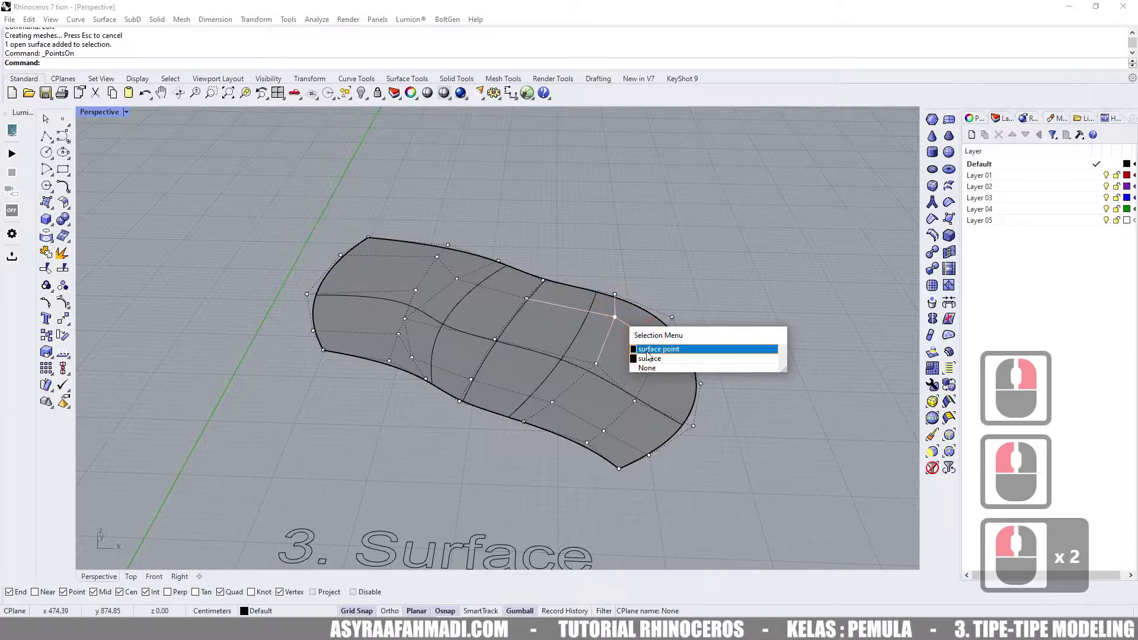
click(648, 350)
drag(617, 278, 609, 236)
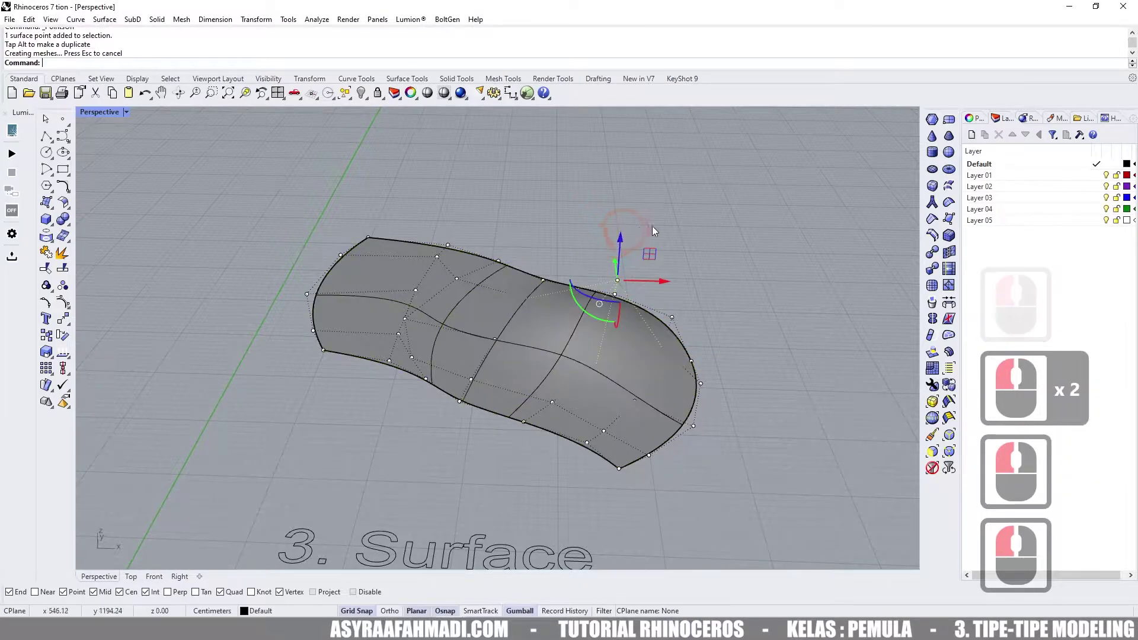
- Raise an interior surface point near the middle of the lofted surface to form a second bulge
right_drag(666, 222, 653, 318)
click(499, 336)
drag(500, 314, 501, 260)
click(594, 197)
- Raise the interior surface point near the lofted surface's left end, picking the surface point rather than the surface
click(440, 268)
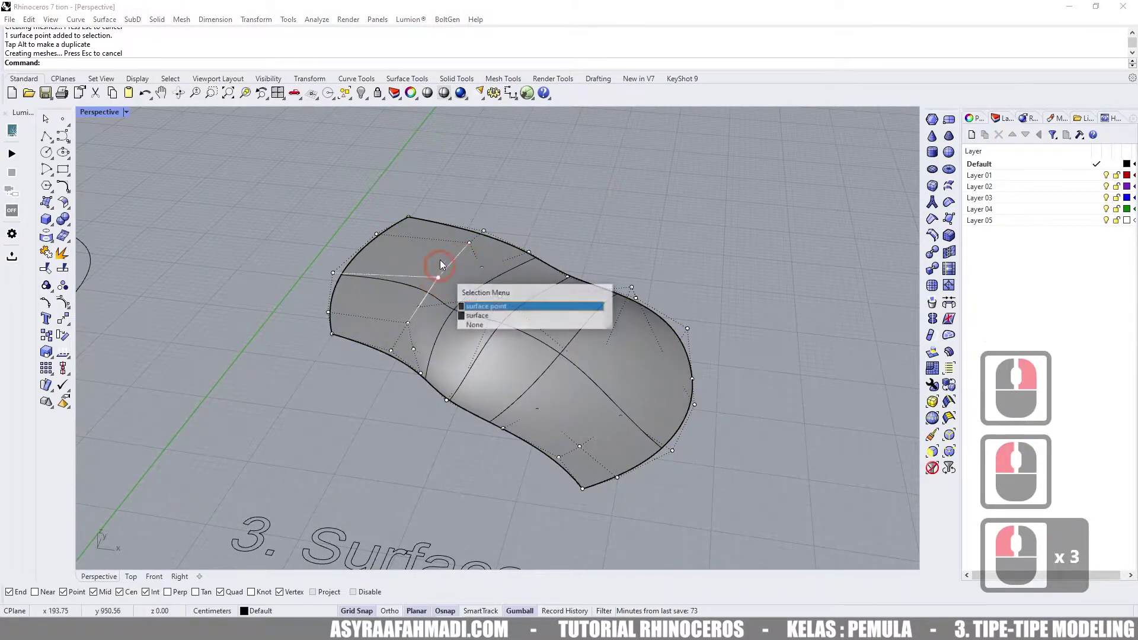
click(474, 292)
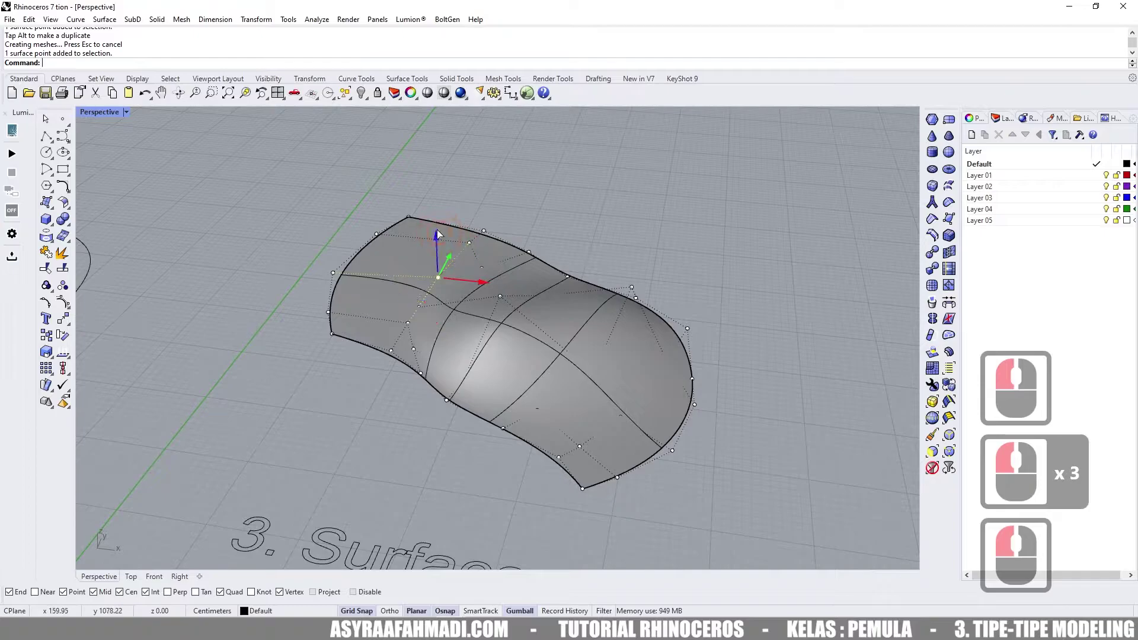
drag(438, 233, 445, 197)
click(539, 253)
scroll(538, 253, down, 2)
right_drag(538, 253, 537, 274)
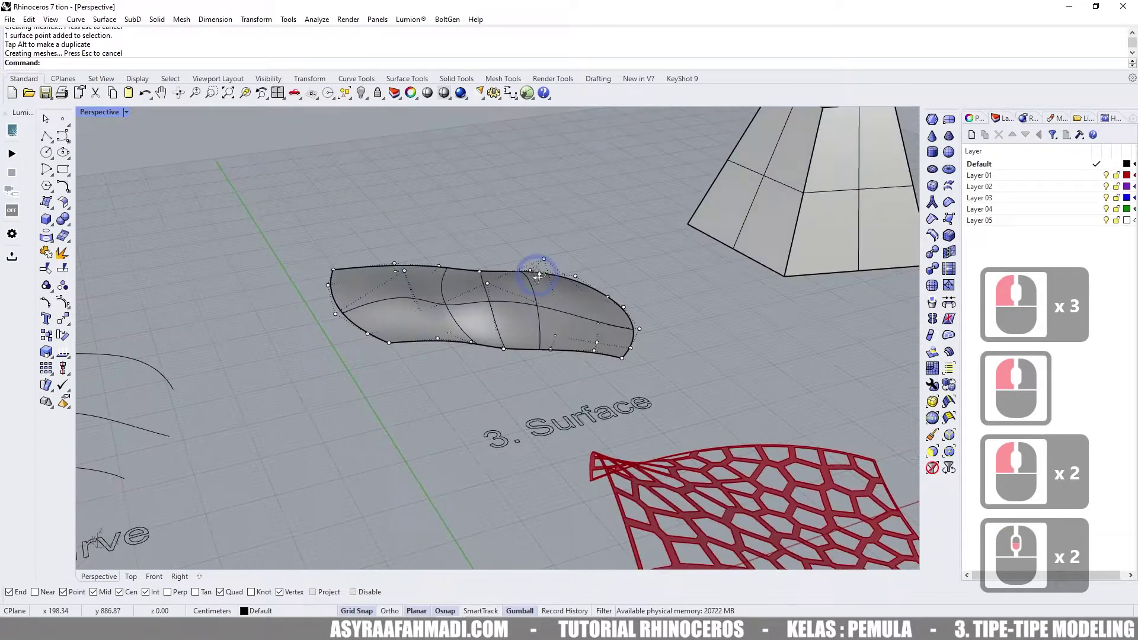
- Undo the control-point moves and the loft until the original four-sided sample surface is restored
key(ctrl+z)
key(ctrl+z)
key(ctrl+z)
key(ctrl+z)
key(ctrl+z)
key(ctrl+z)
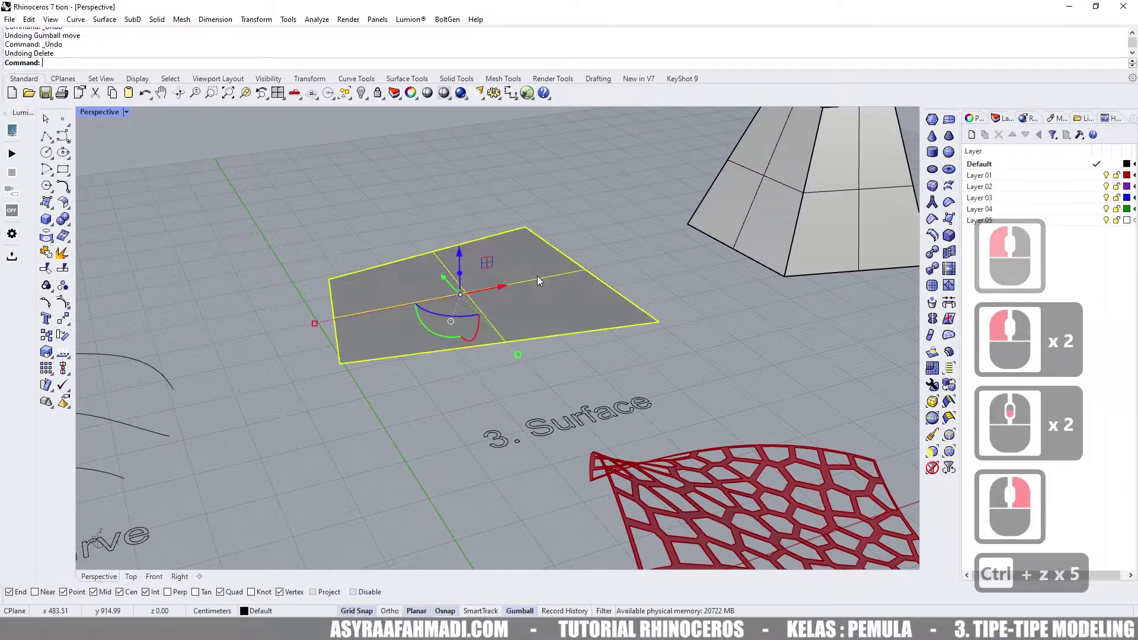
- Extrude the four-sided sample surface vertically upward with the gumball, and undo the extrusion
right_drag(634, 301, 556, 271)
click(583, 232)
scroll(581, 234, down, 2)
click(517, 322)
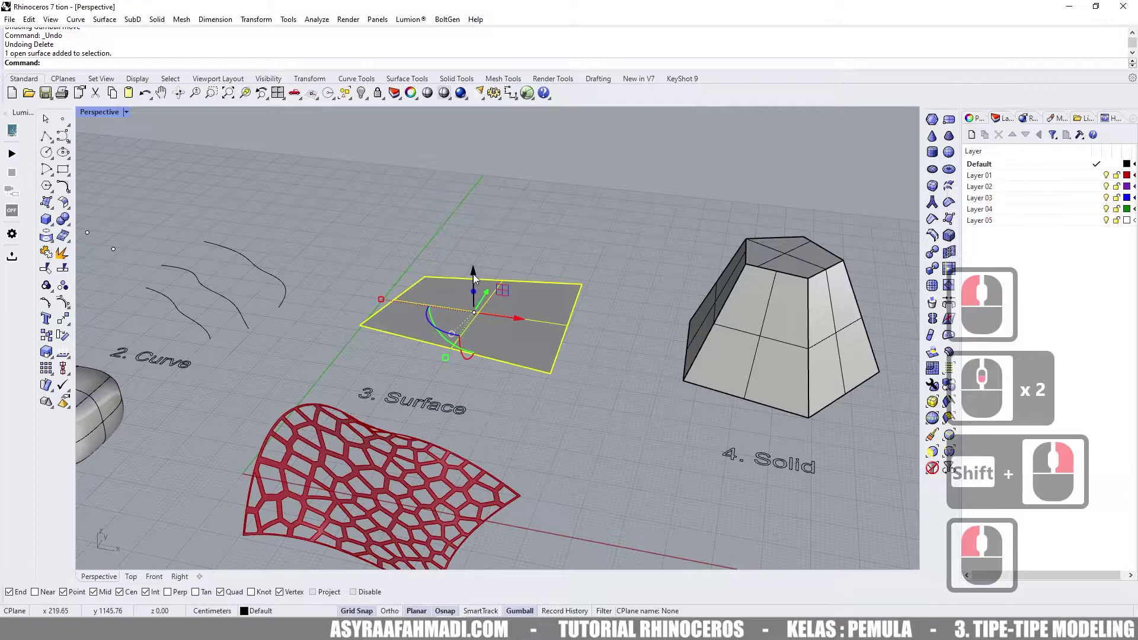
shift+right_drag(473, 274, 529, 276)
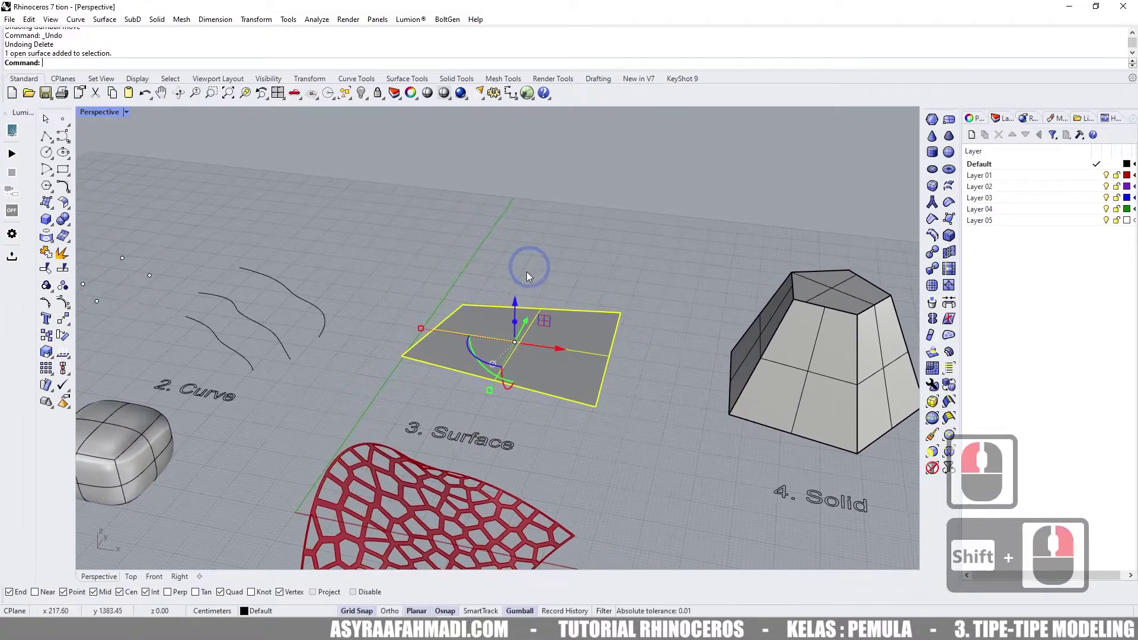
drag(516, 313, 514, 204)
key(ctrl)
click(680, 259)
right_drag(681, 260, 568, 252)
key(ctrl+z)
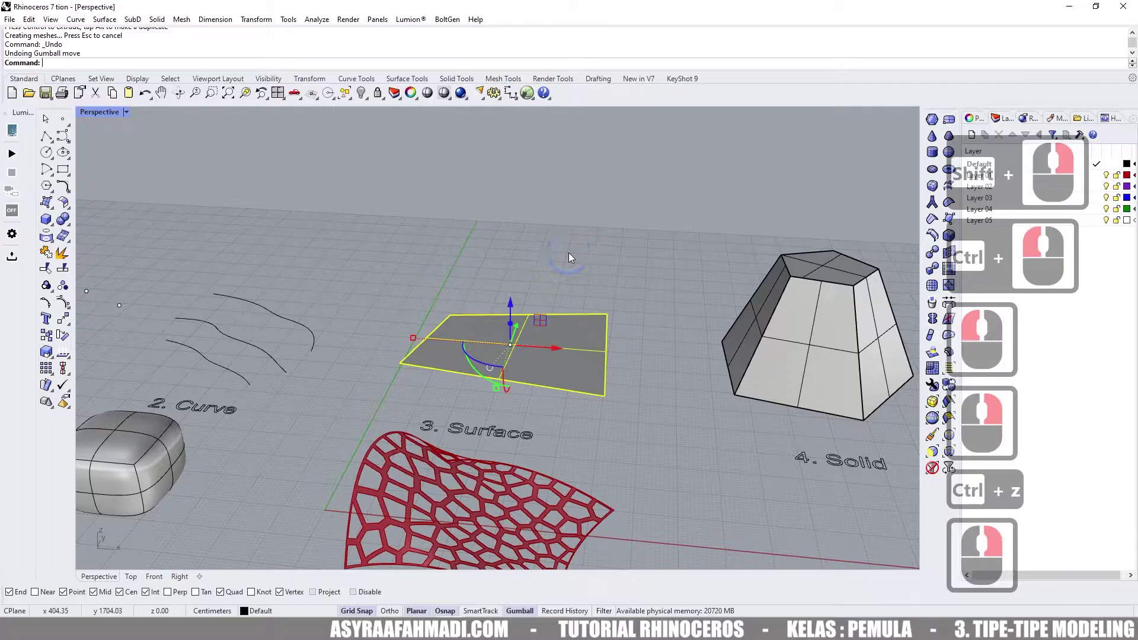
- Offset the sample surface upward by 20 cm as a solid using OffsetSrf with the direction flipped, and undo the offset
text(Offset)
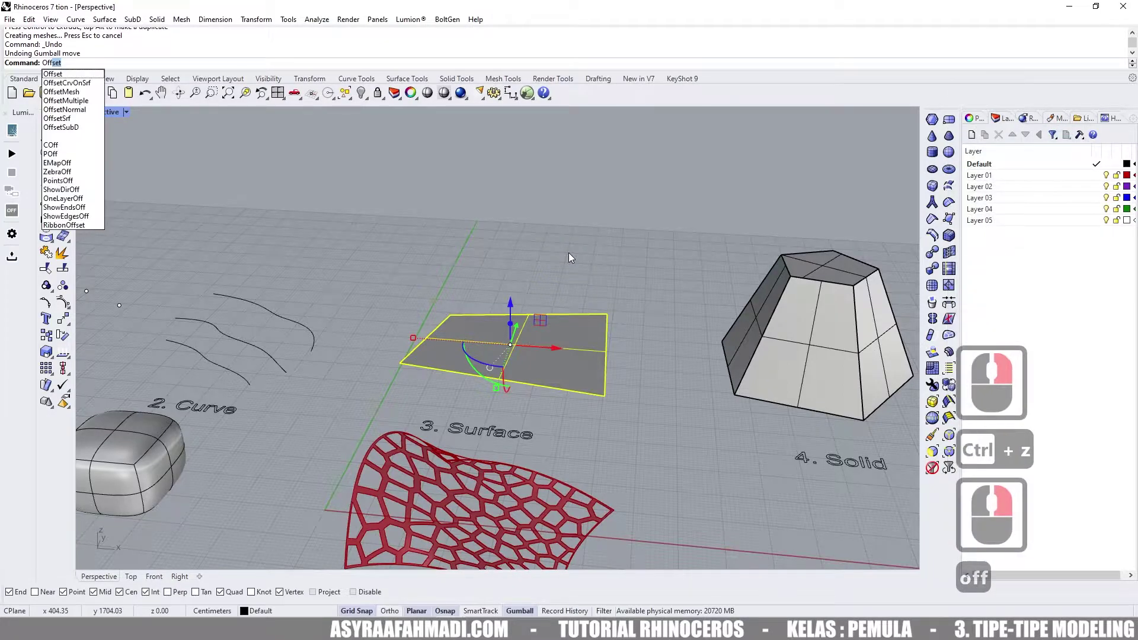
key(Down)
key(Down)
key(Return)
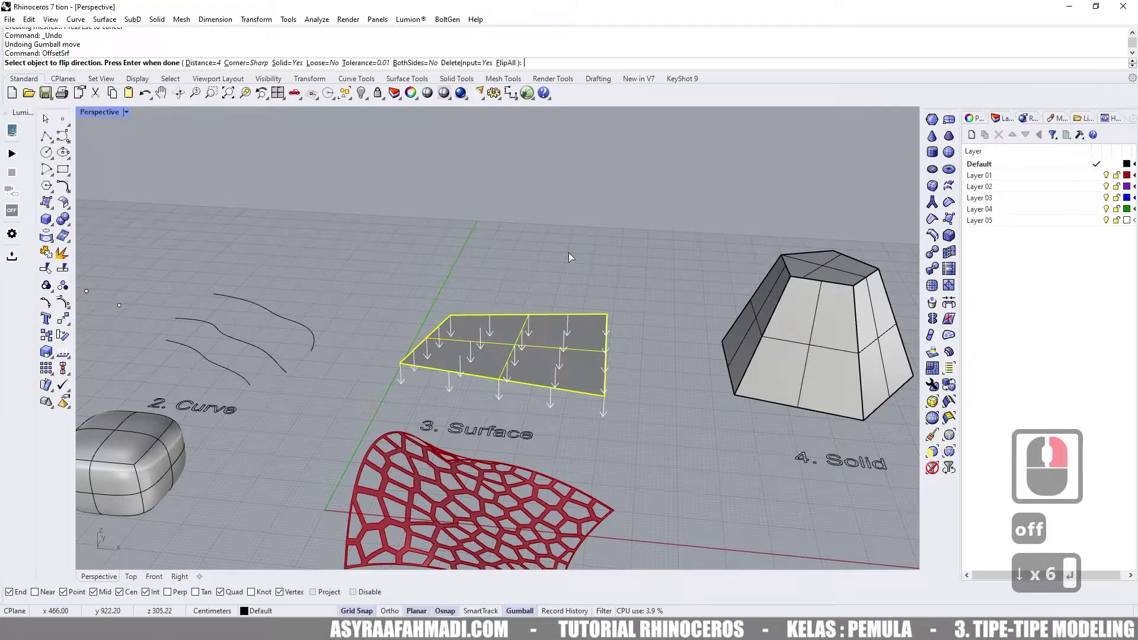
text(f)
key(Return)
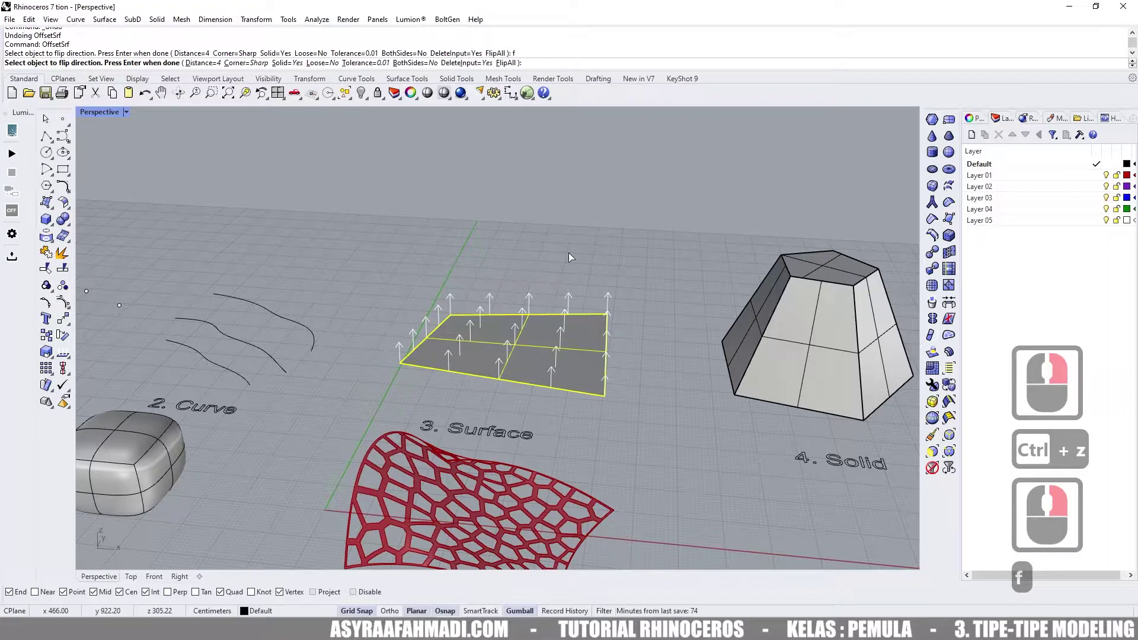
text(20)
key(Return)
key(Return)
click(568, 253)
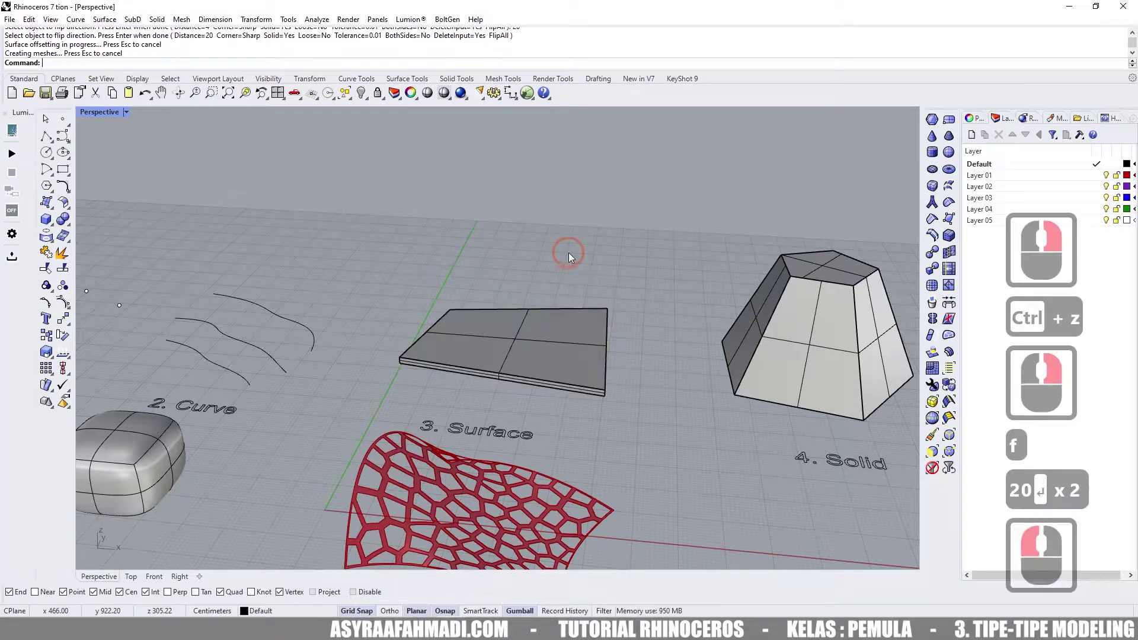
right_drag(603, 299, 567, 297)
key(ctrl+z)
- Extrude the sample surface straight upward into a solid block with the Extrude Surface command, and undo the extrusion
click(528, 348)
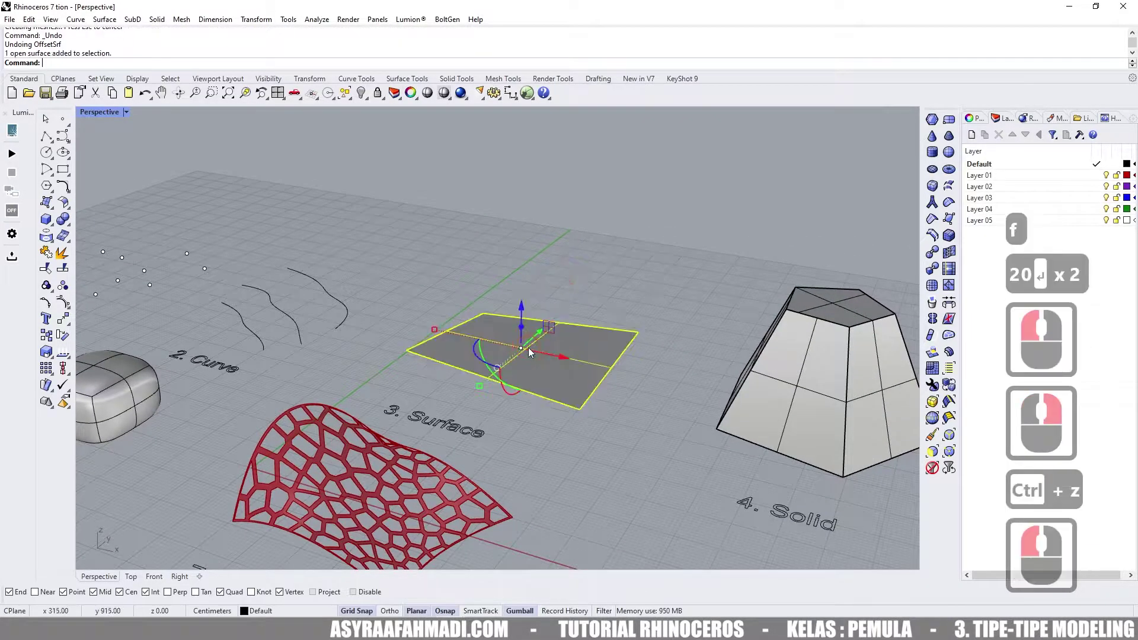
click(106, 74)
click(157, 19)
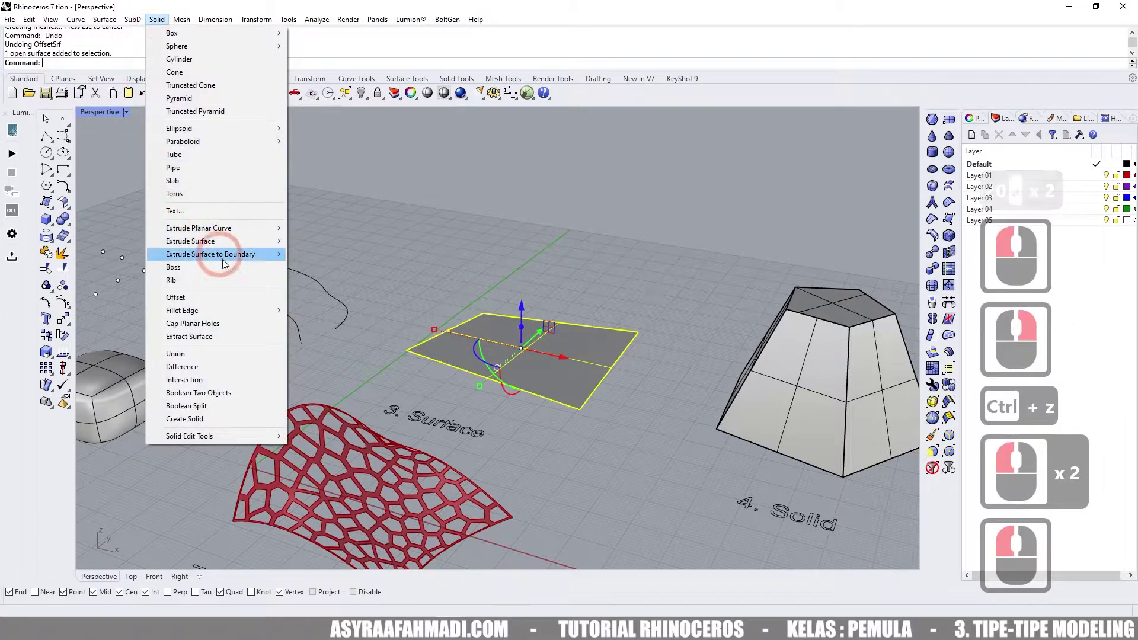
mouse_move(230, 245)
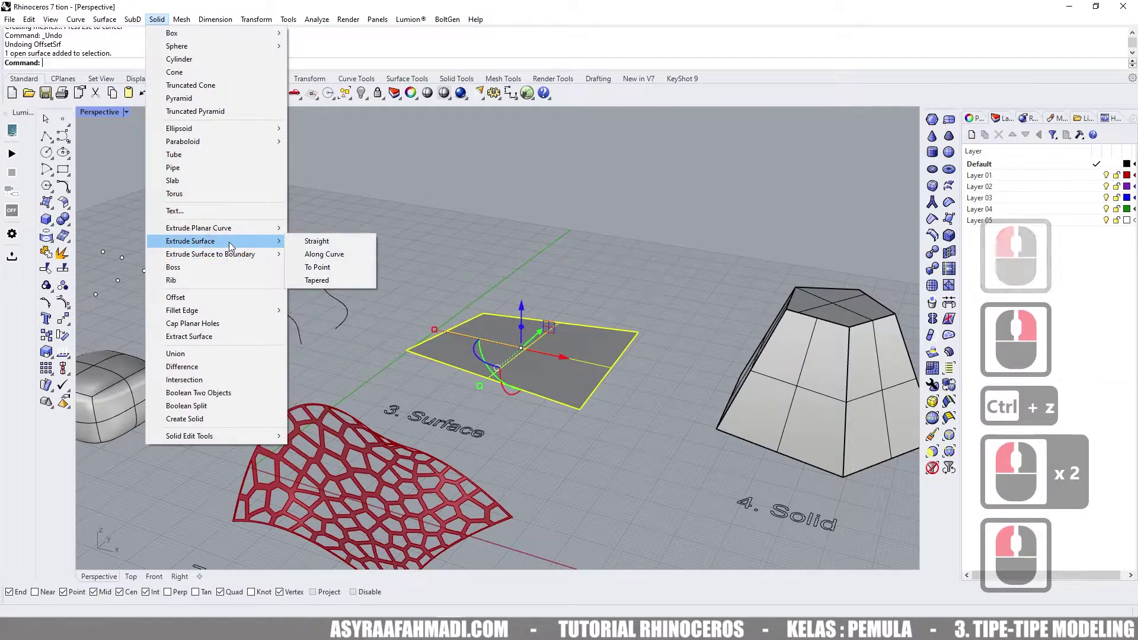
click(314, 241)
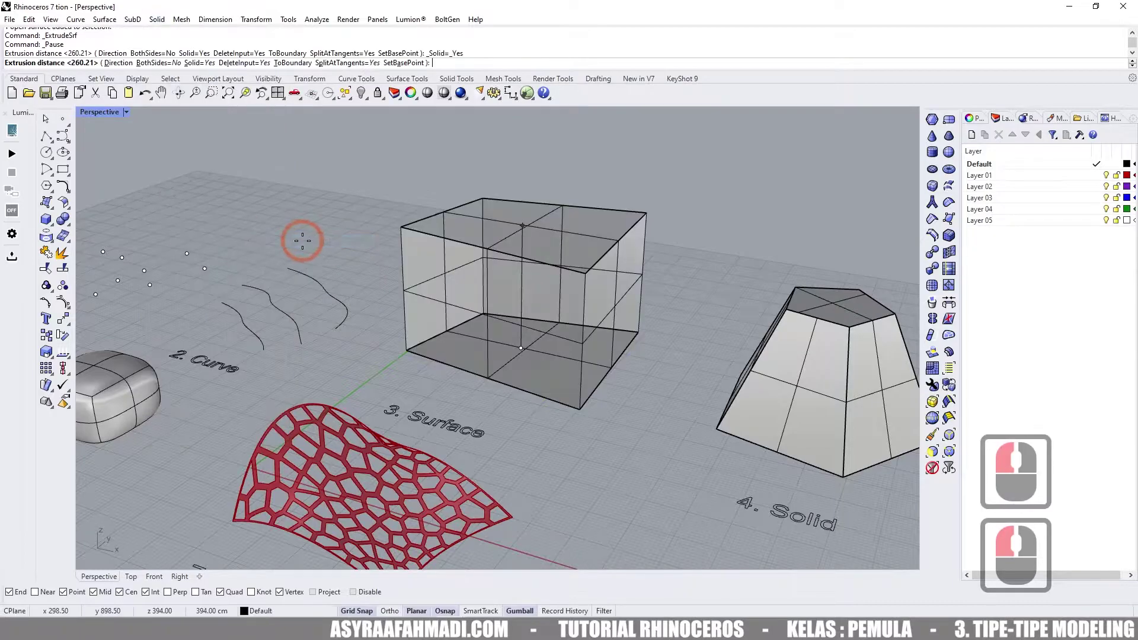
click(457, 234)
right_drag(458, 233, 520, 262)
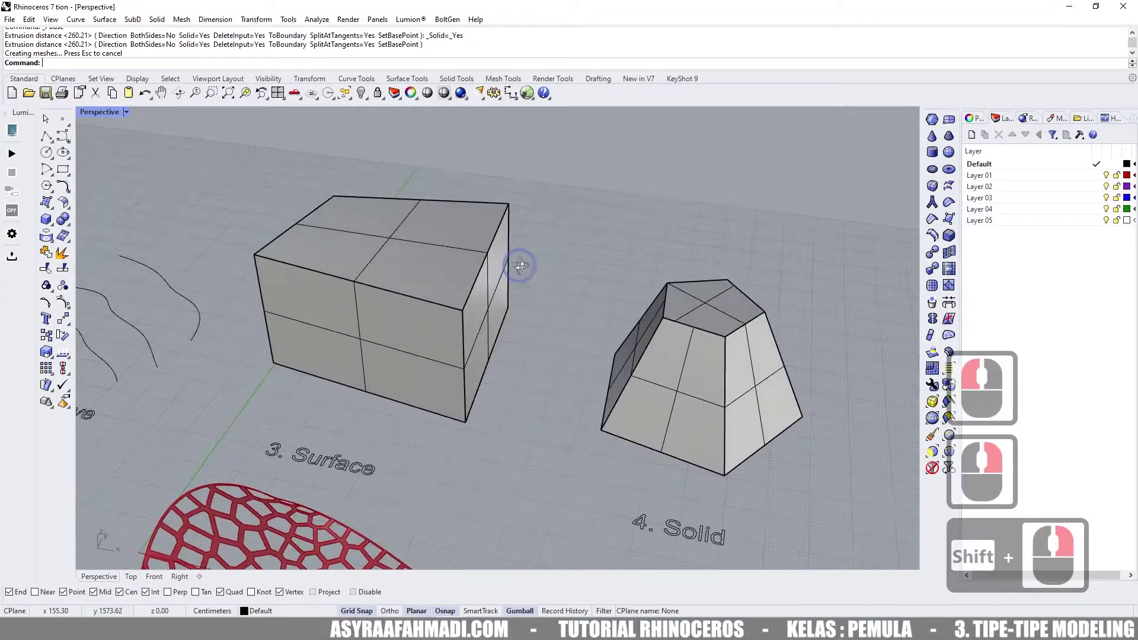
key(ctrl+z)
scroll(508, 261, down, 2)
click(525, 240)
shift+right_drag(447, 247, 507, 277)
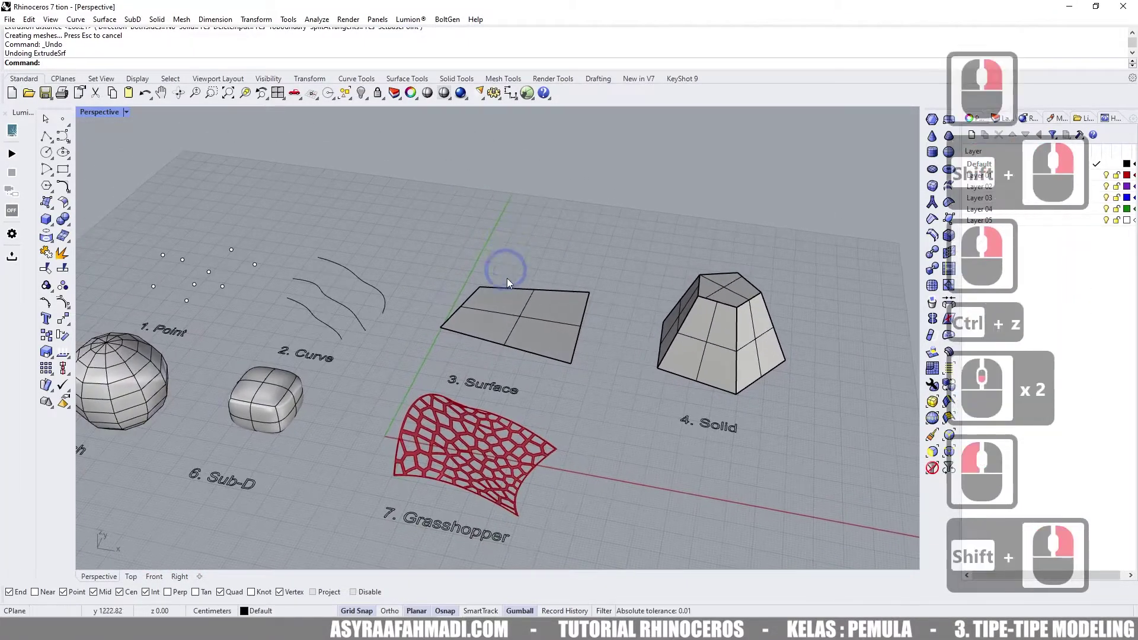
- Look over the available surface creation tools with the sample surface in view
click(518, 322)
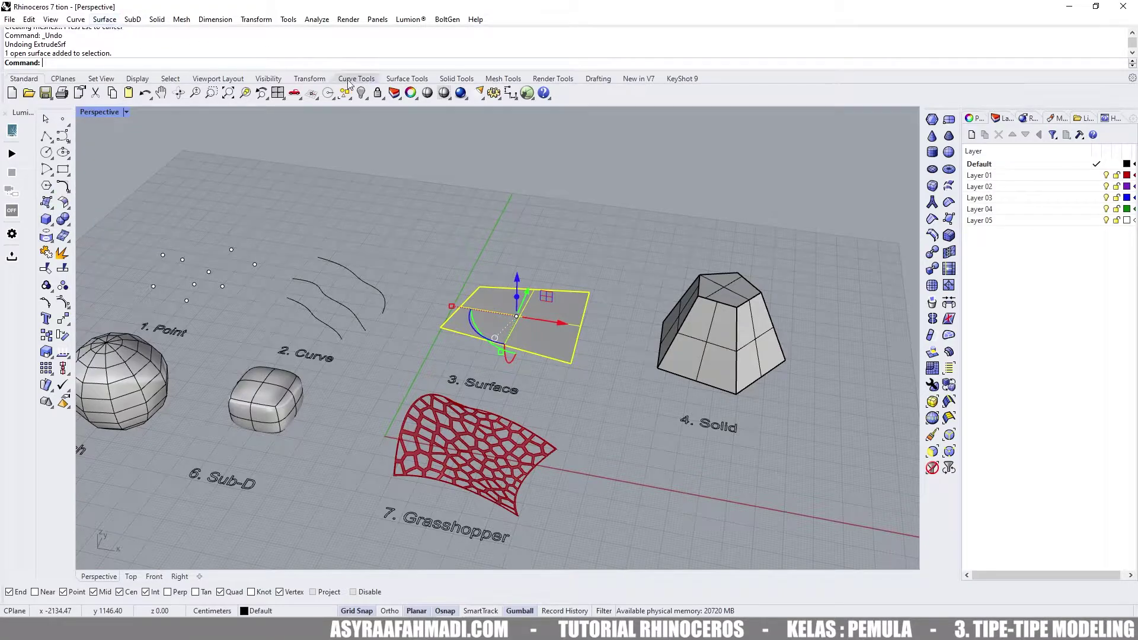
shift+right_drag(425, 88, 464, 84)
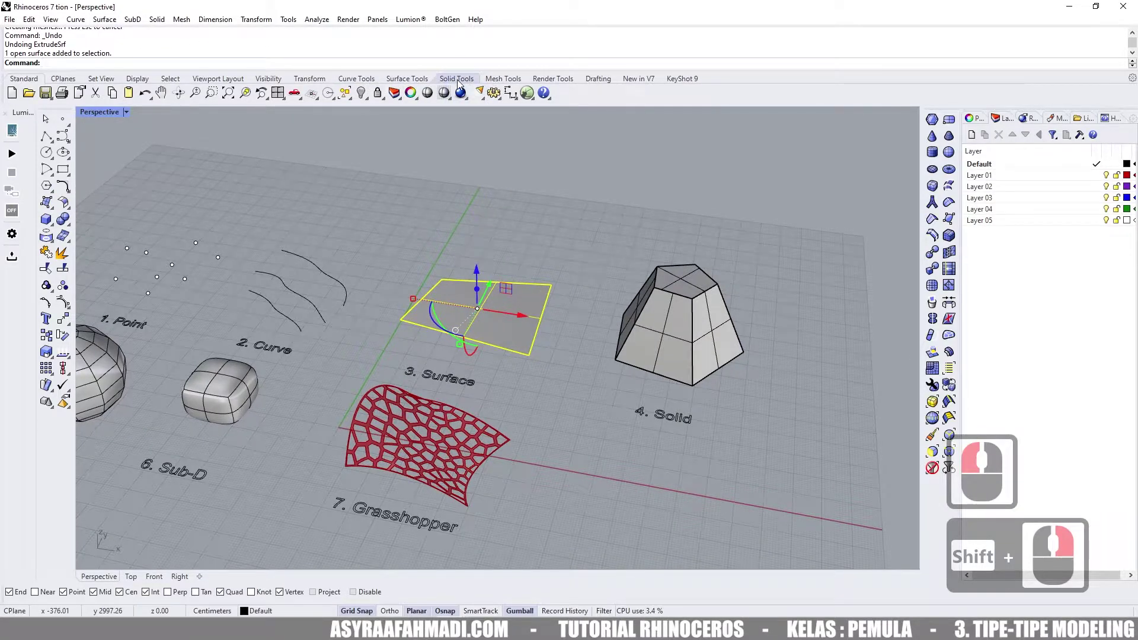
shift+right_drag(389, 181, 509, 221)
click(511, 219)
scroll(609, 271, up, 4)
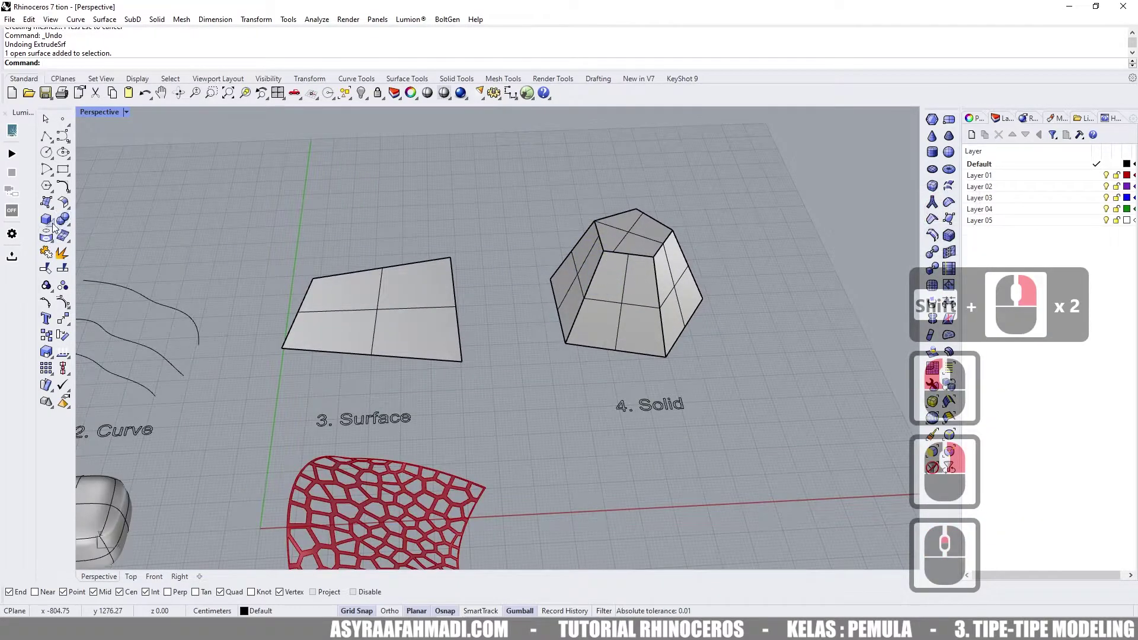
click(52, 209)
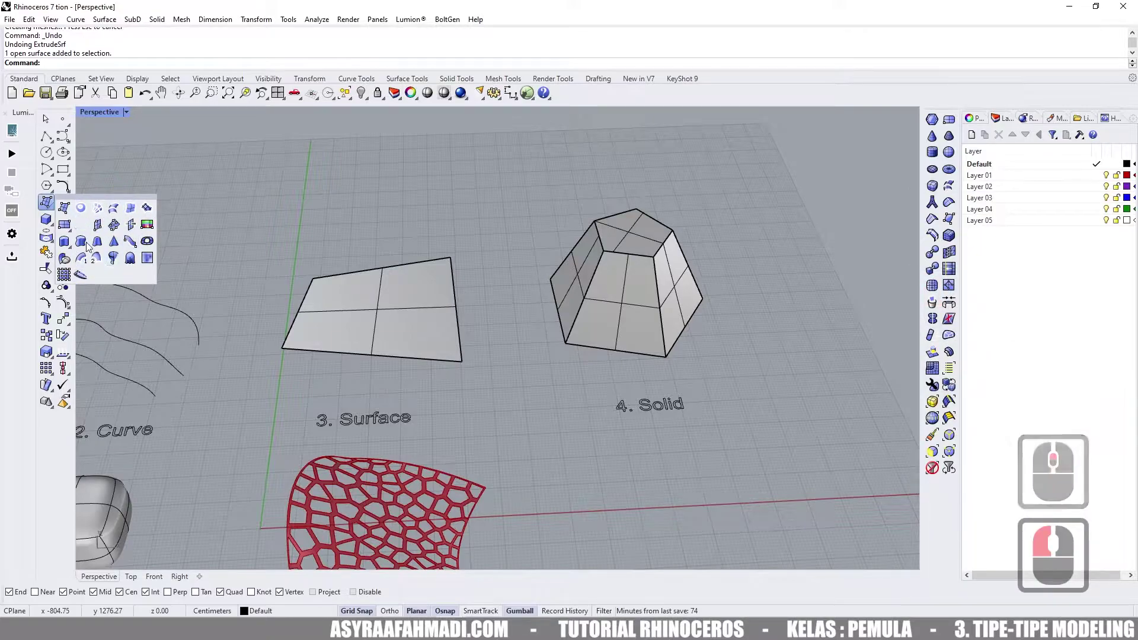
click(281, 203)
- Examine the 4. Solid sample from several angles and compare it with the point, curve and surface samples
scroll(284, 206, down, 2)
shift+right_drag(326, 218, 504, 214)
scroll(475, 250, up, 3)
click(565, 275)
click(561, 241)
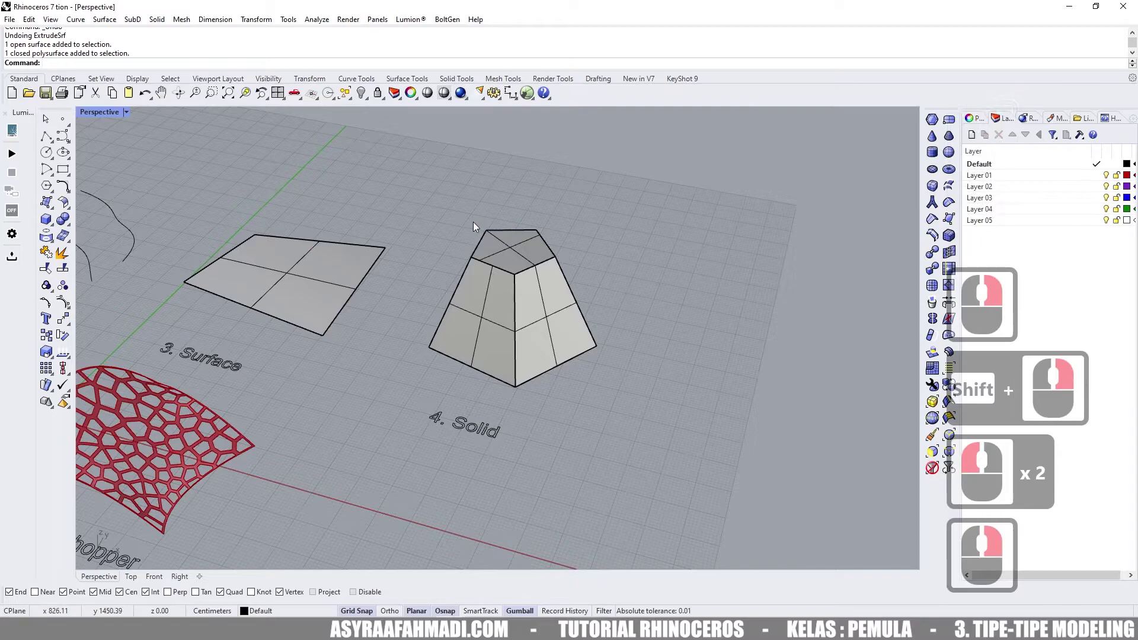
shift+right_drag(408, 235, 535, 321)
scroll(520, 265, down, 2)
scroll(535, 321, up, 1)
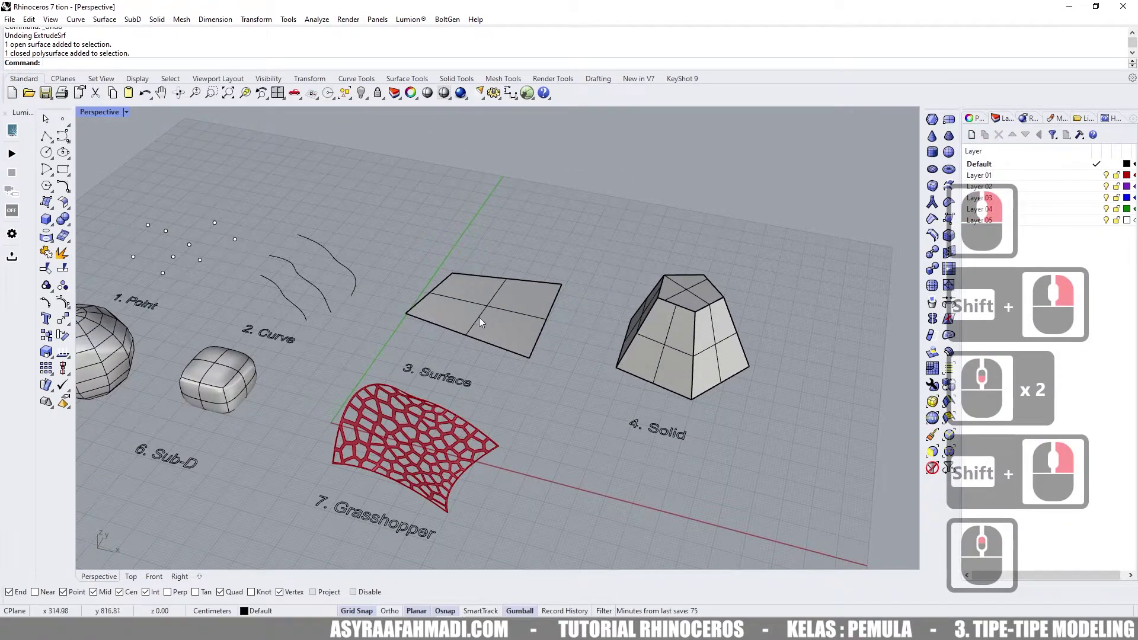
shift+right_drag(273, 286, 370, 284)
scroll(266, 262, down, 1)
shift+right_drag(678, 283, 596, 250)
scroll(496, 303, up, 2)
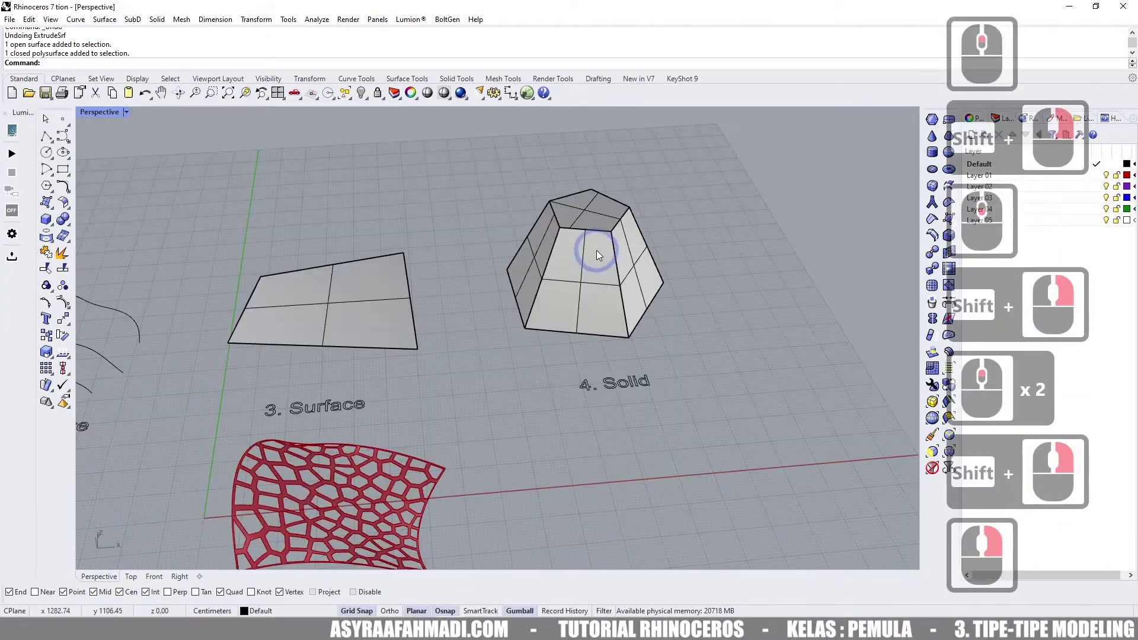
click(596, 250)
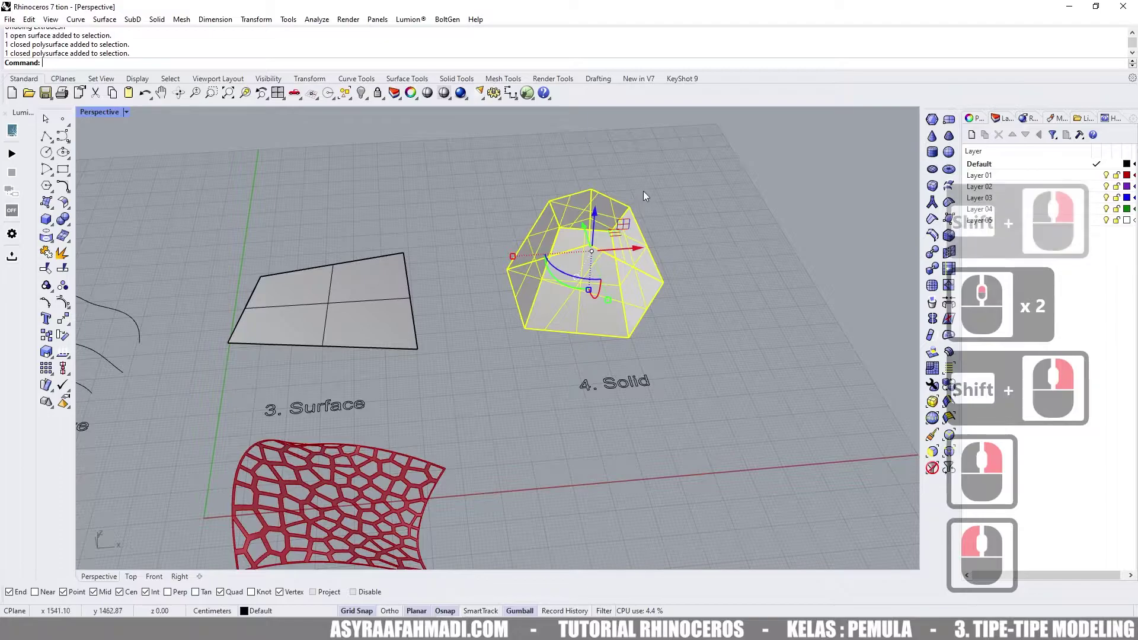
shift+right_drag(643, 191, 599, 235)
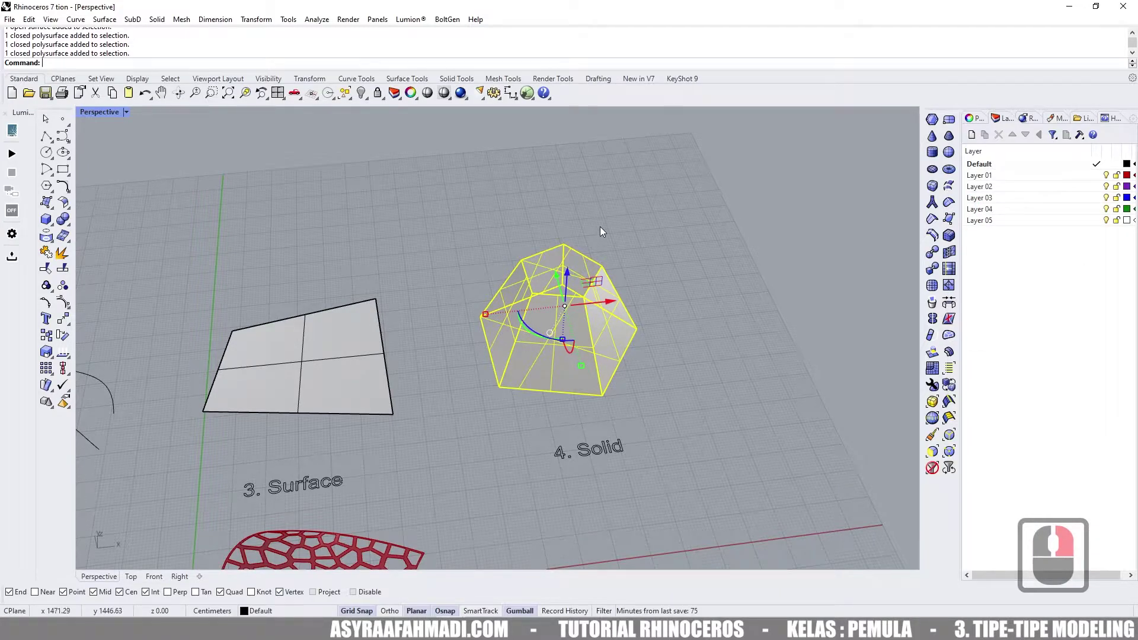
click(625, 224)
right_drag(614, 229, 605, 244)
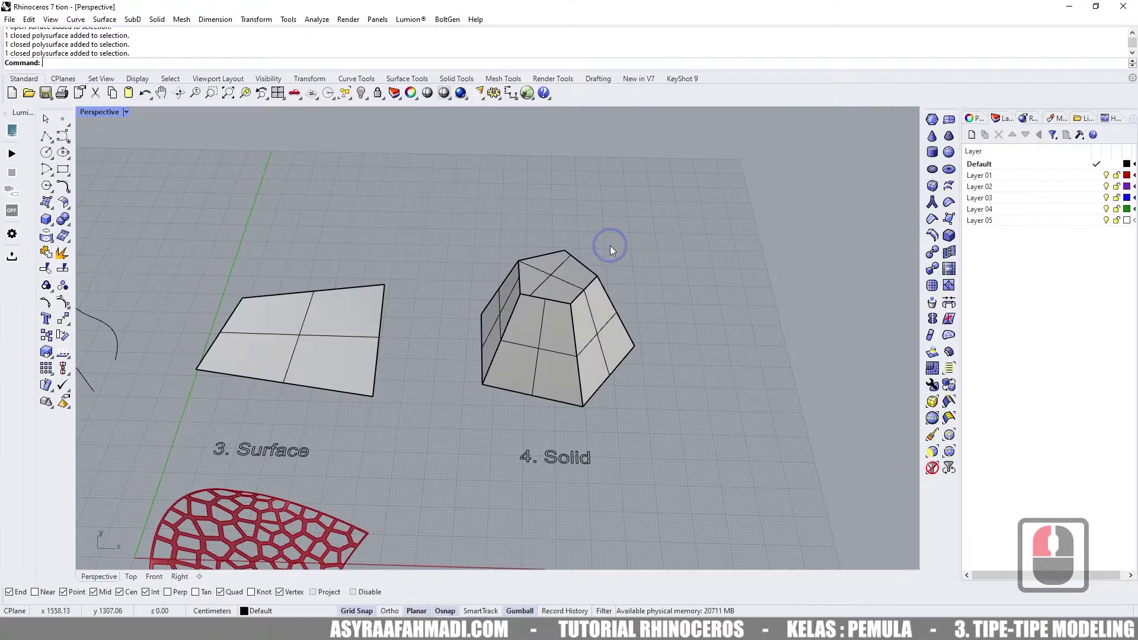
- Check the 4. Solid sample for naked edges with Show Edges, and close the edge analysis
scroll(589, 328, up, 3)
click(598, 311)
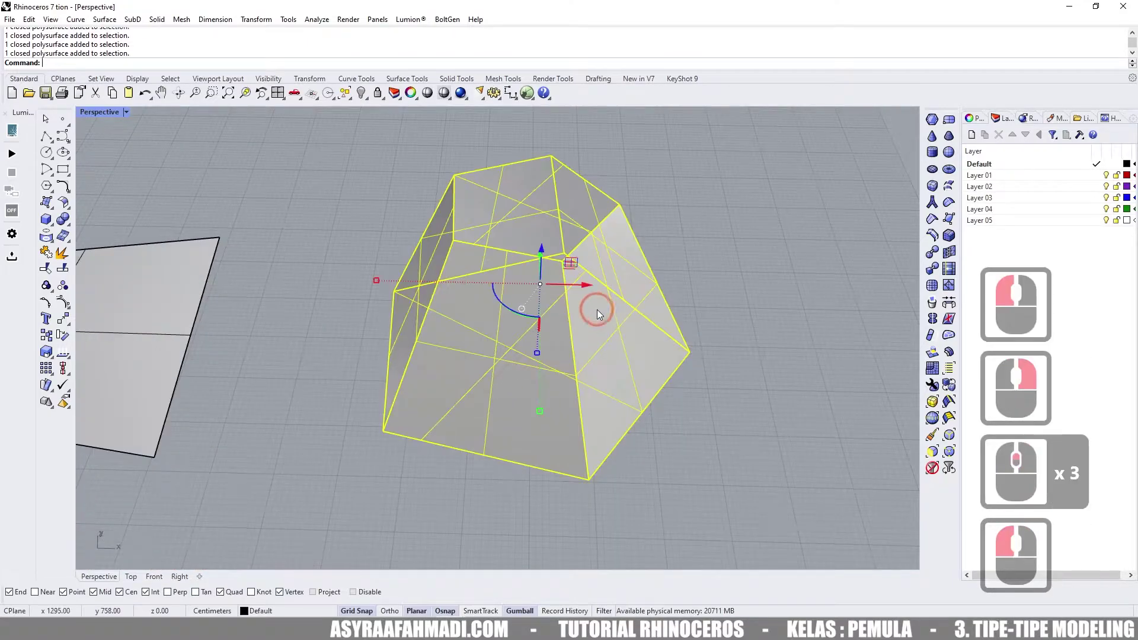
click(317, 19)
mouse_move(388, 189)
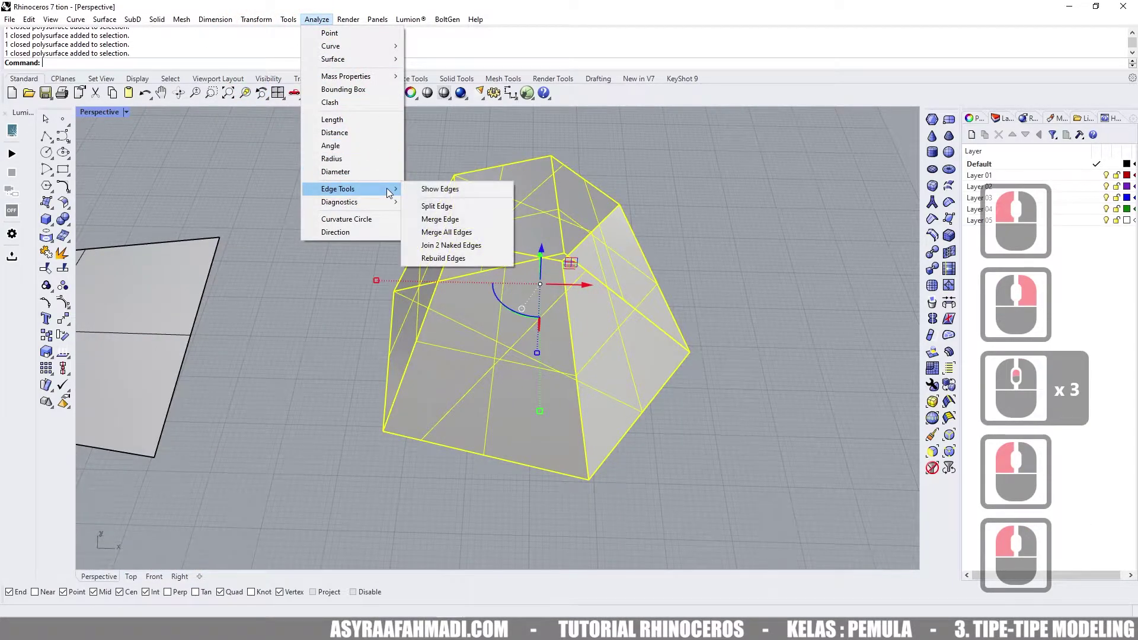
click(437, 191)
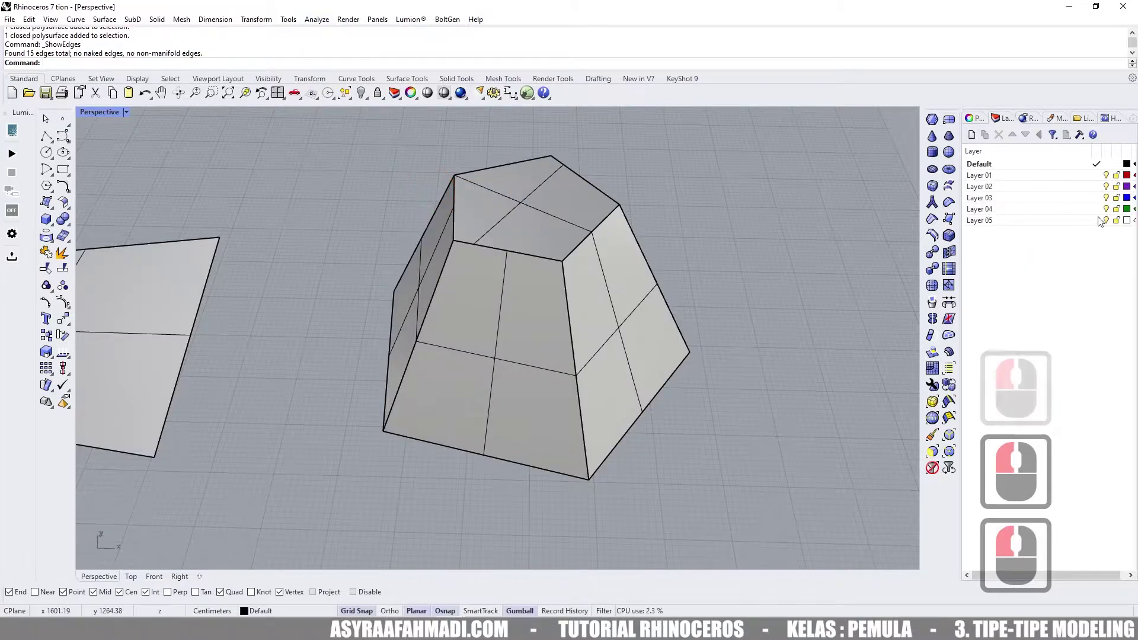
click(863, 159)
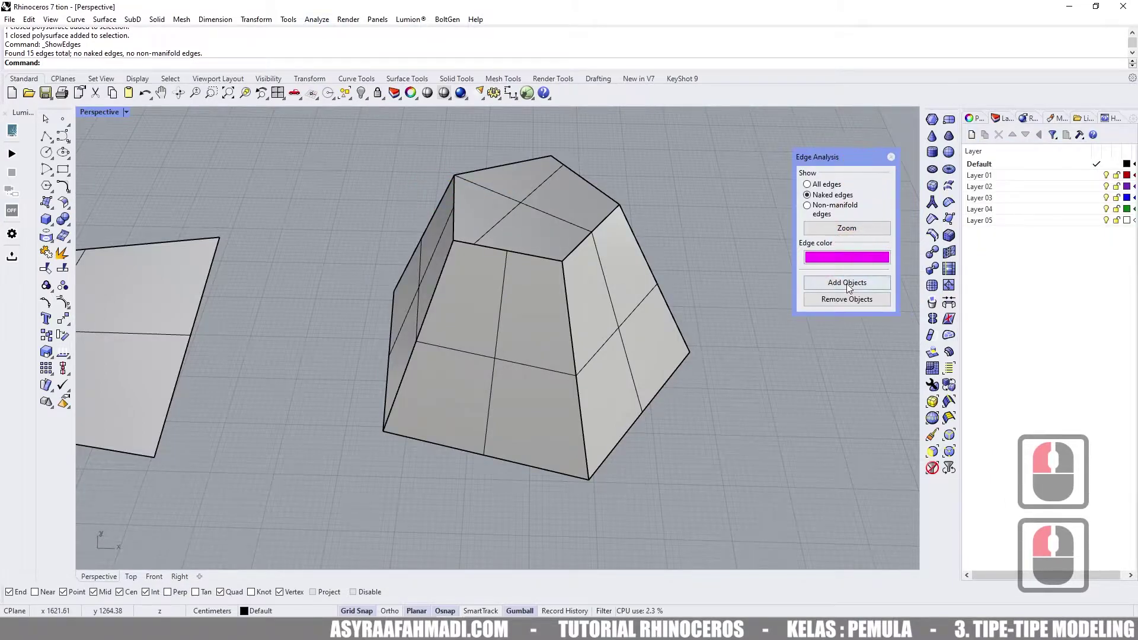
click(605, 305)
right_click(688, 240)
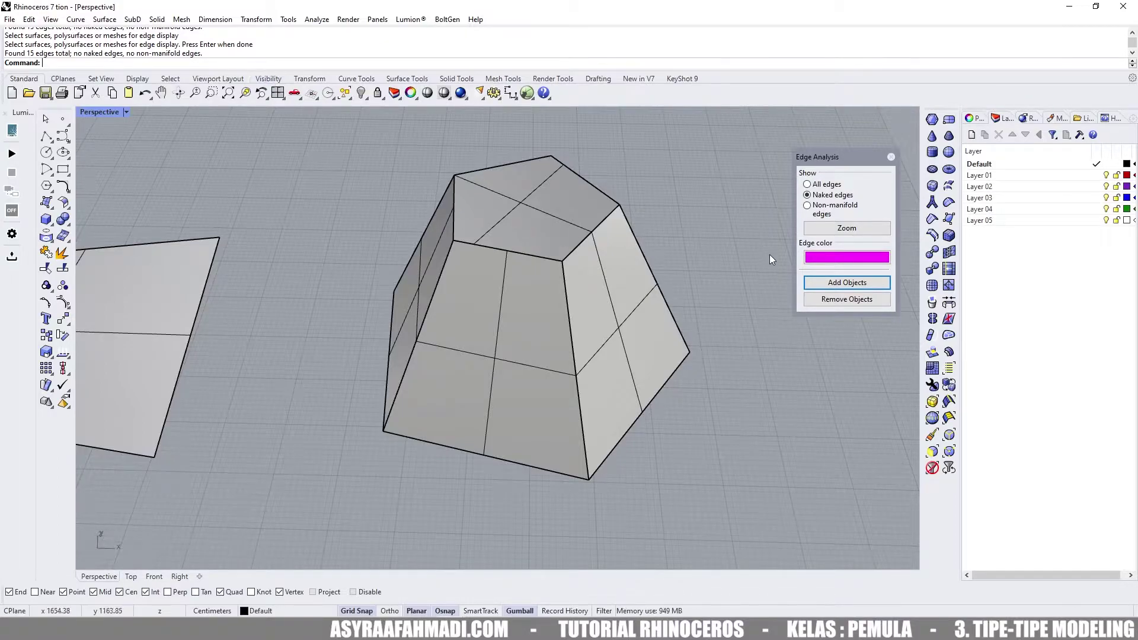
click(891, 158)
- Look over the available solid creation and editing tools with the 4. Solid sample in view
scroll(514, 250, down, 4)
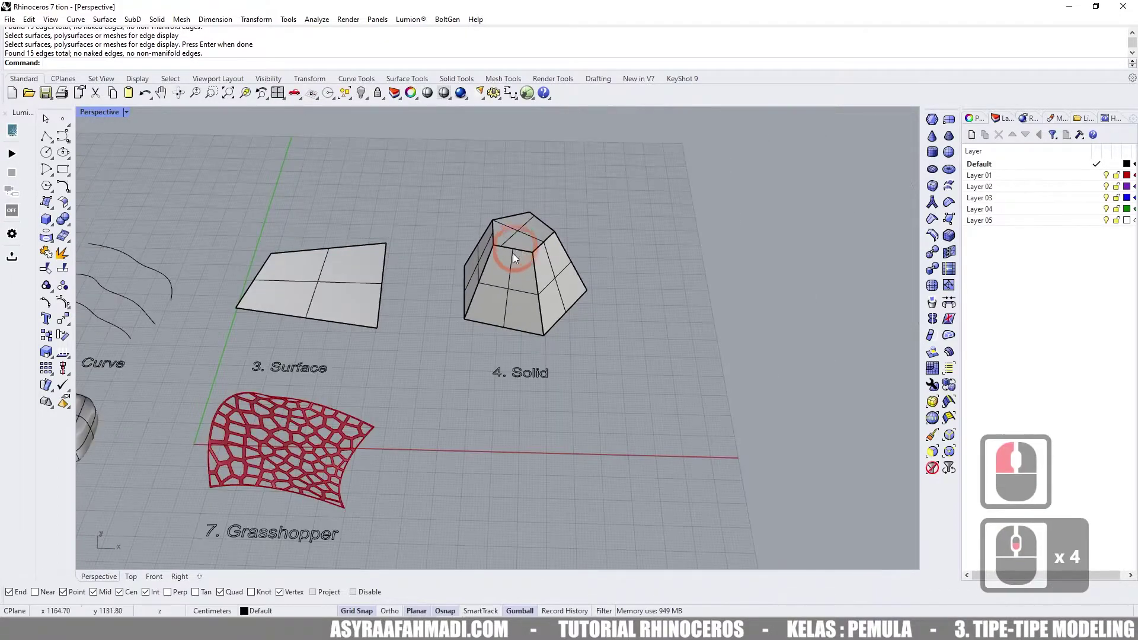
shift+right_drag(514, 250, 553, 239)
click(581, 248)
shift+right_drag(432, 185, 500, 204)
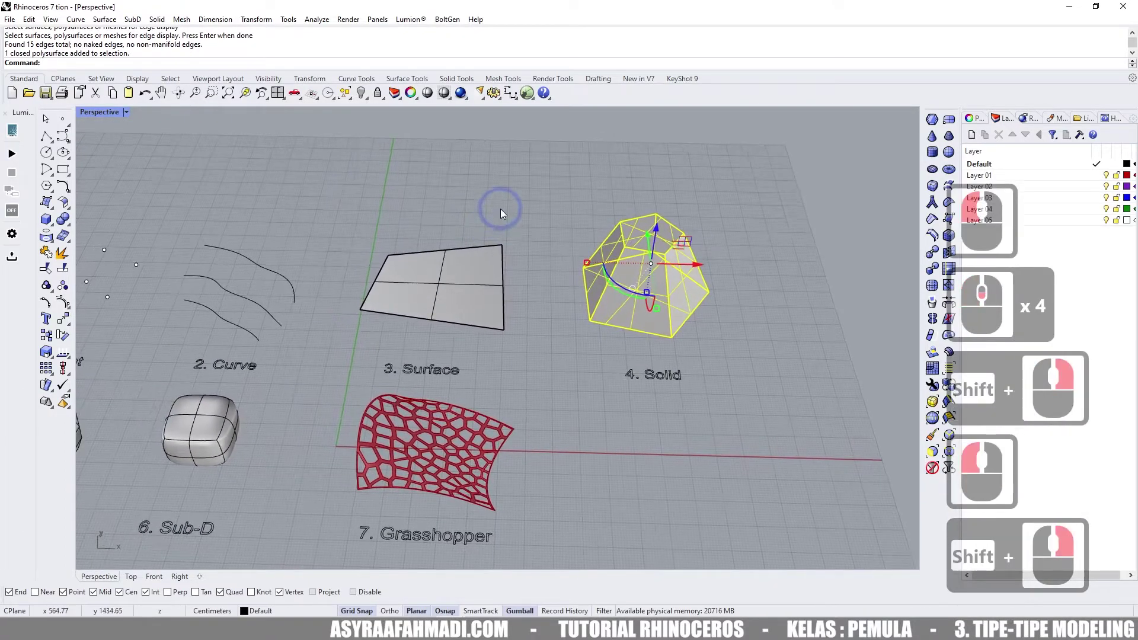
click(500, 204)
click(155, 22)
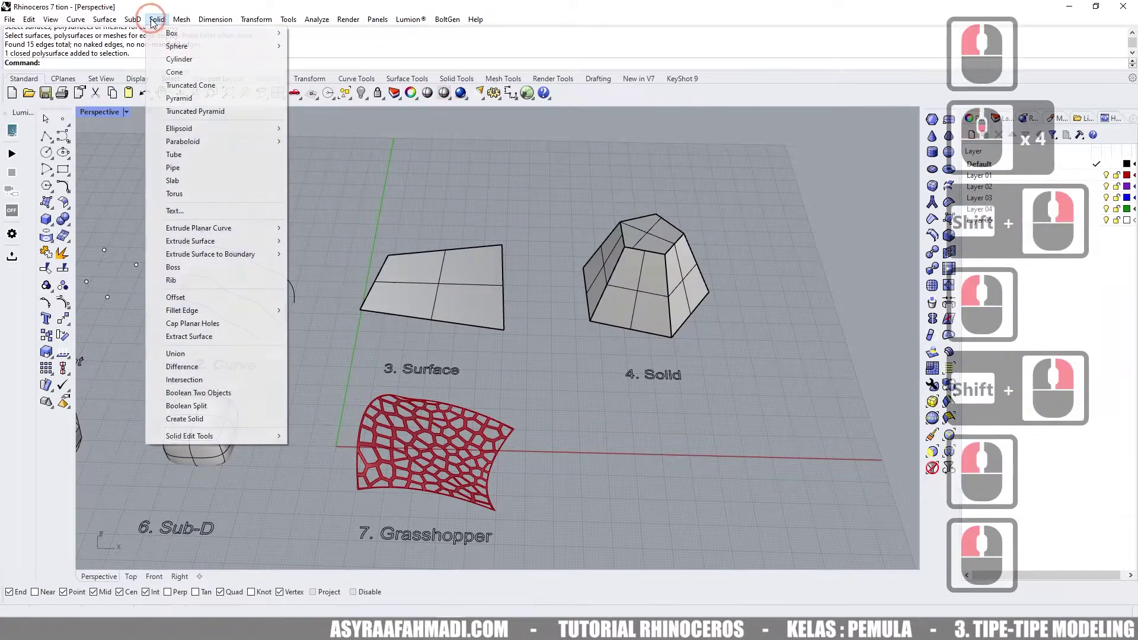
click(452, 79)
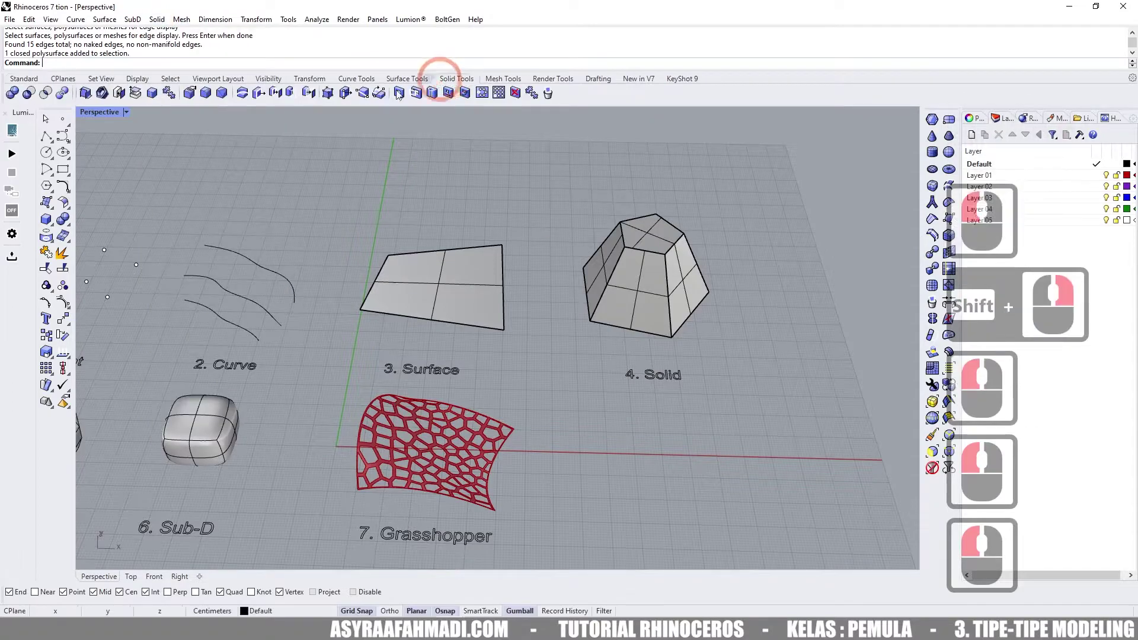
click(47, 220)
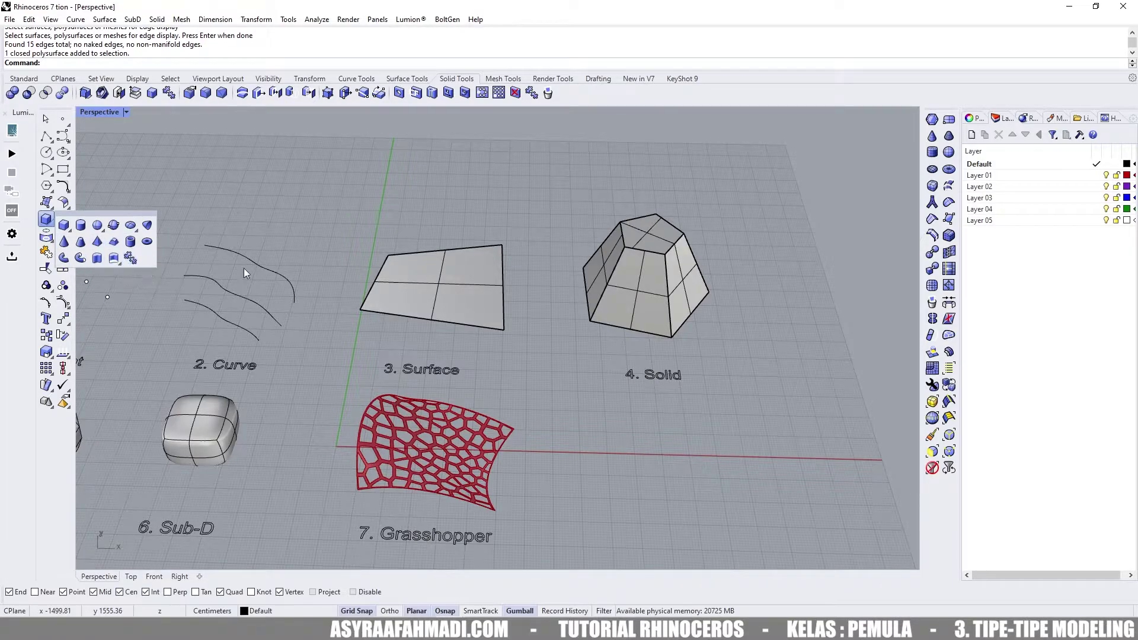
click(560, 235)
- Examine the 5. Mesh sample and compare it with the solid and the other neighbouring samples
scroll(561, 235, down, 3)
shift+right_drag(510, 274, 703, 276)
scroll(703, 275, up, 2)
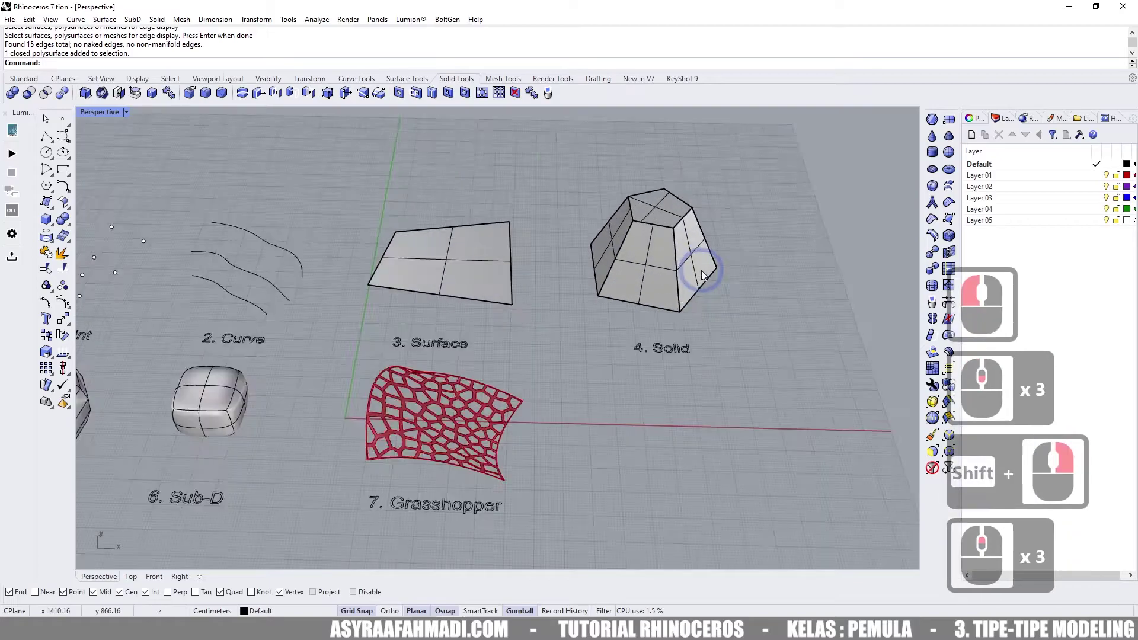
shift+right_drag(566, 288, 610, 254)
shift+right_drag(318, 337, 377, 300)
scroll(309, 354, up, 2)
click(308, 351)
scroll(322, 340, down, 3)
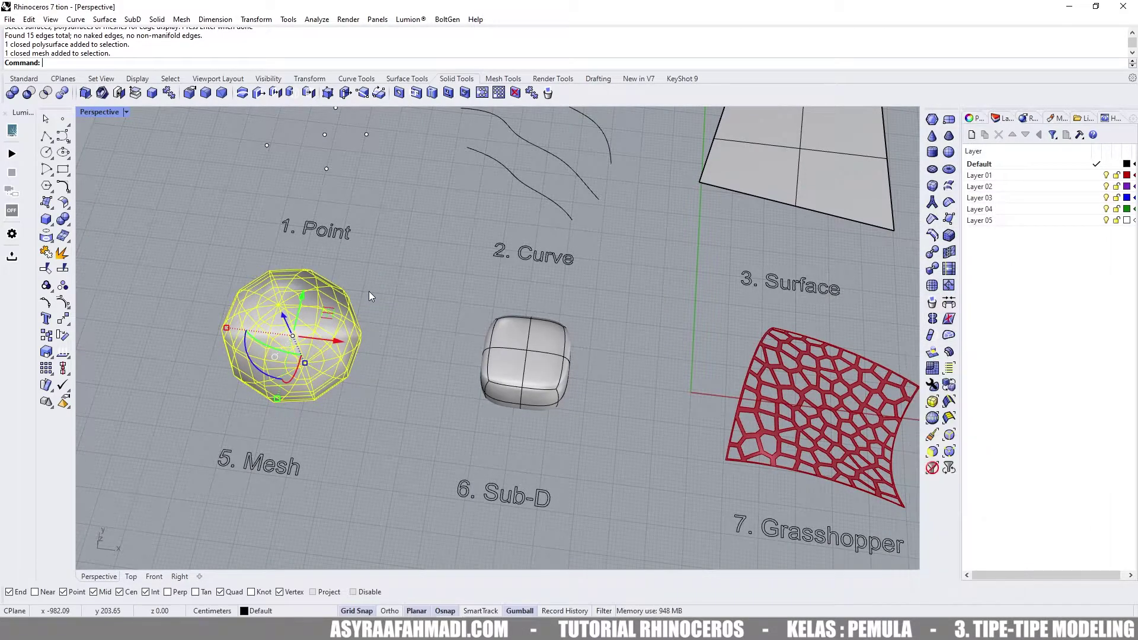
right_drag(396, 275, 394, 257)
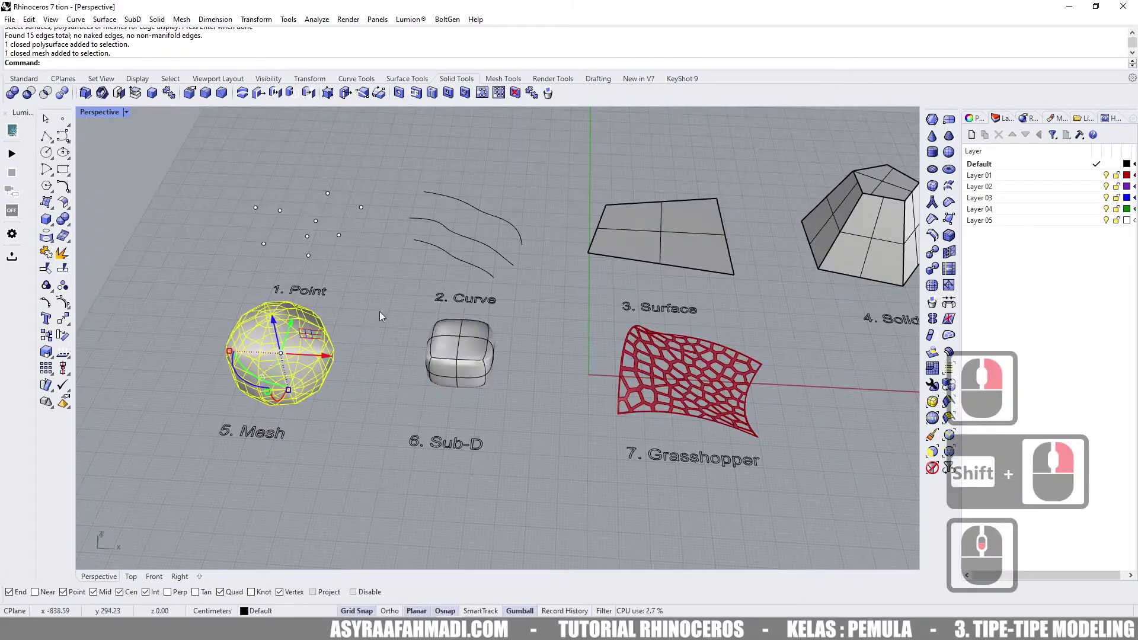
right_drag(379, 312, 418, 306)
scroll(339, 290, up, 2)
click(338, 290)
scroll(390, 304, up, 1)
scroll(390, 301, down, 1)
right_click(336, 290)
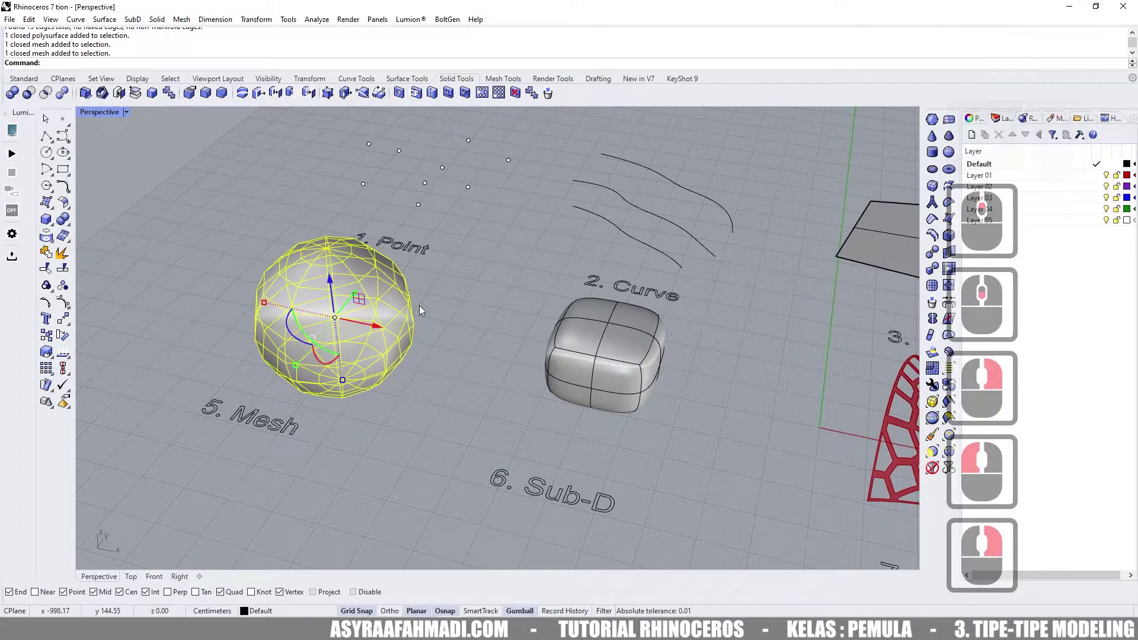
- Inspect the flat facets and edges of the mesh sphere from above and from the side
click(428, 299)
right_drag(420, 294, 394, 318)
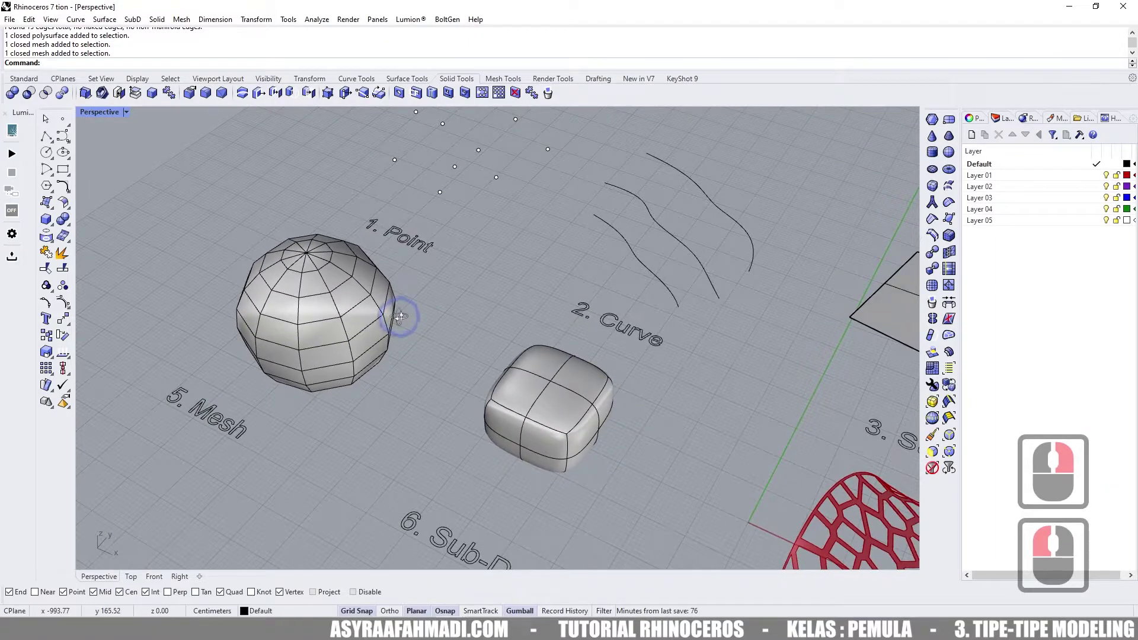
click(357, 315)
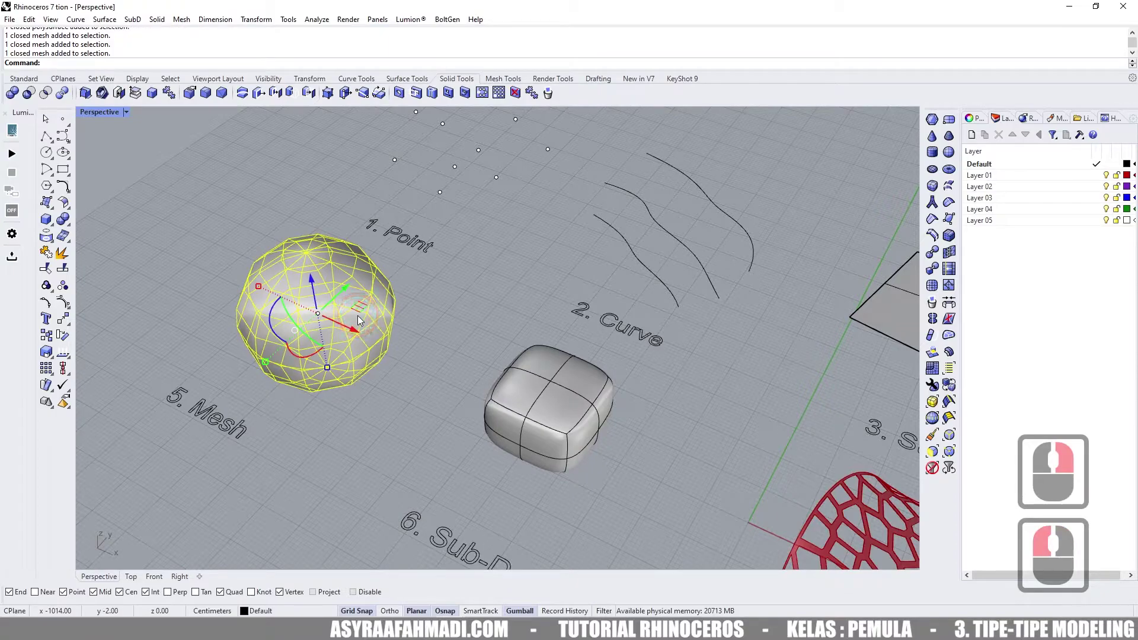
right_drag(405, 325, 451, 319)
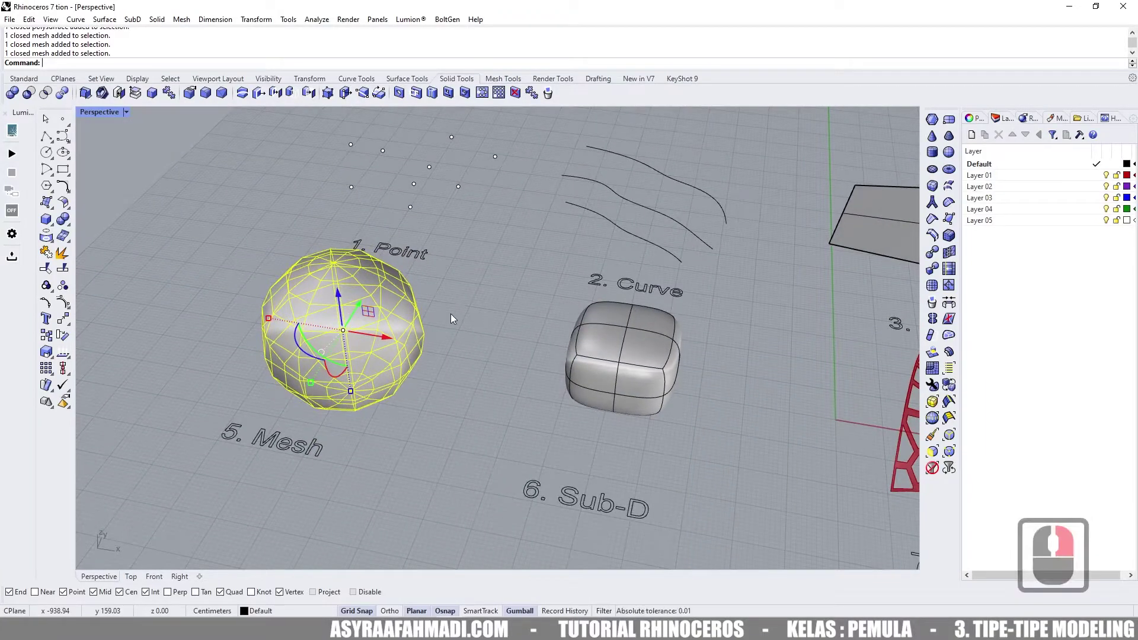
click(451, 316)
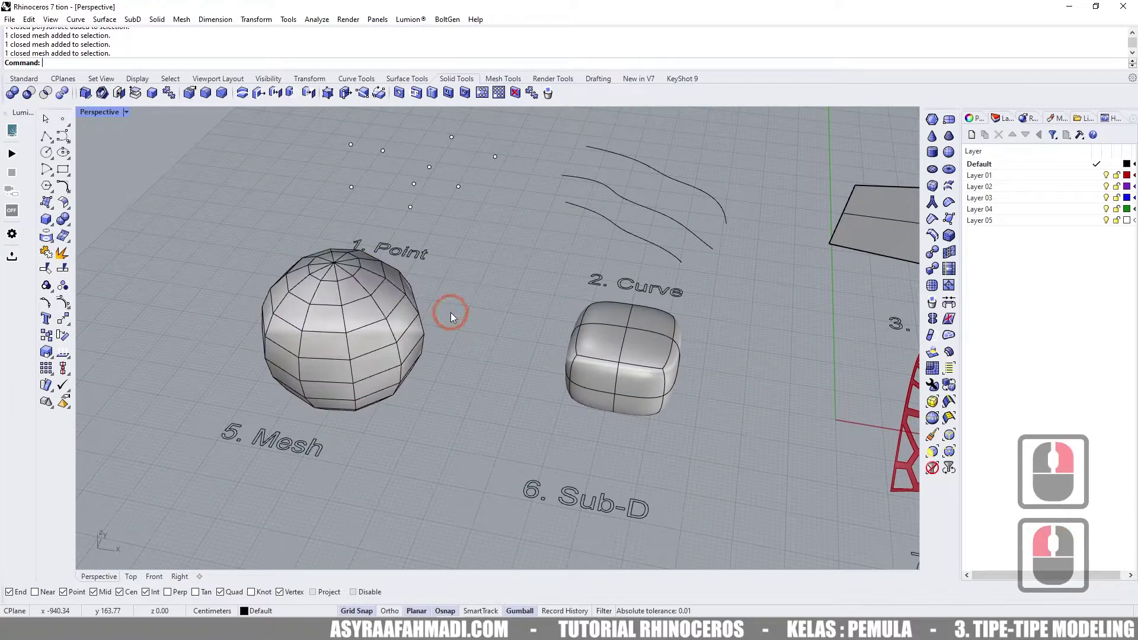
click(394, 315)
right_drag(451, 298, 424, 355)
click(473, 335)
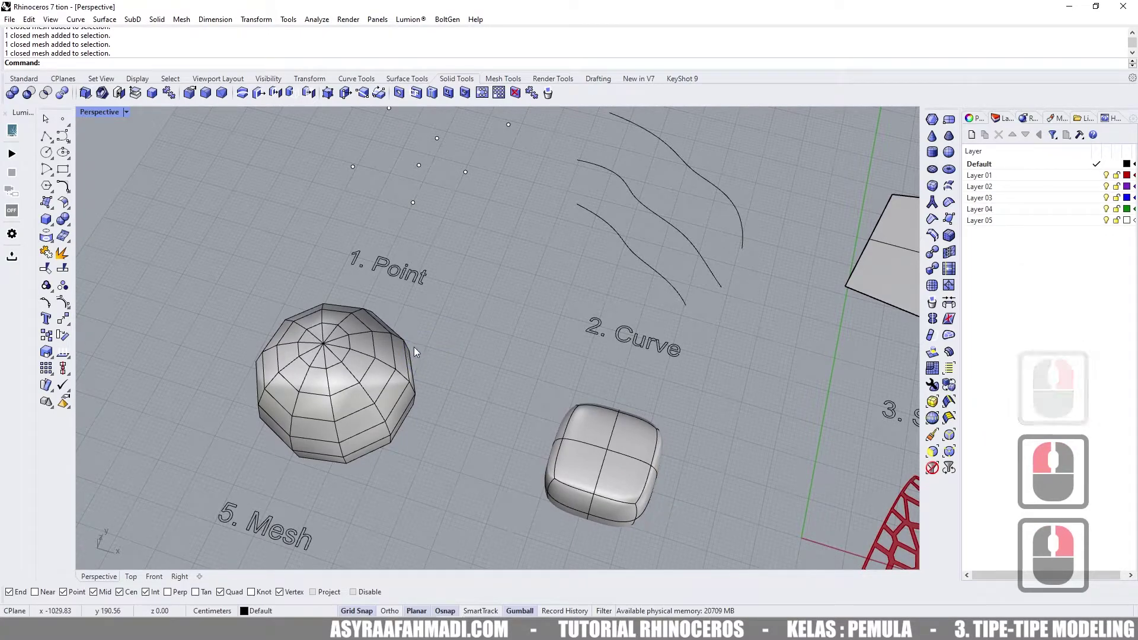
right_drag(385, 343, 457, 296)
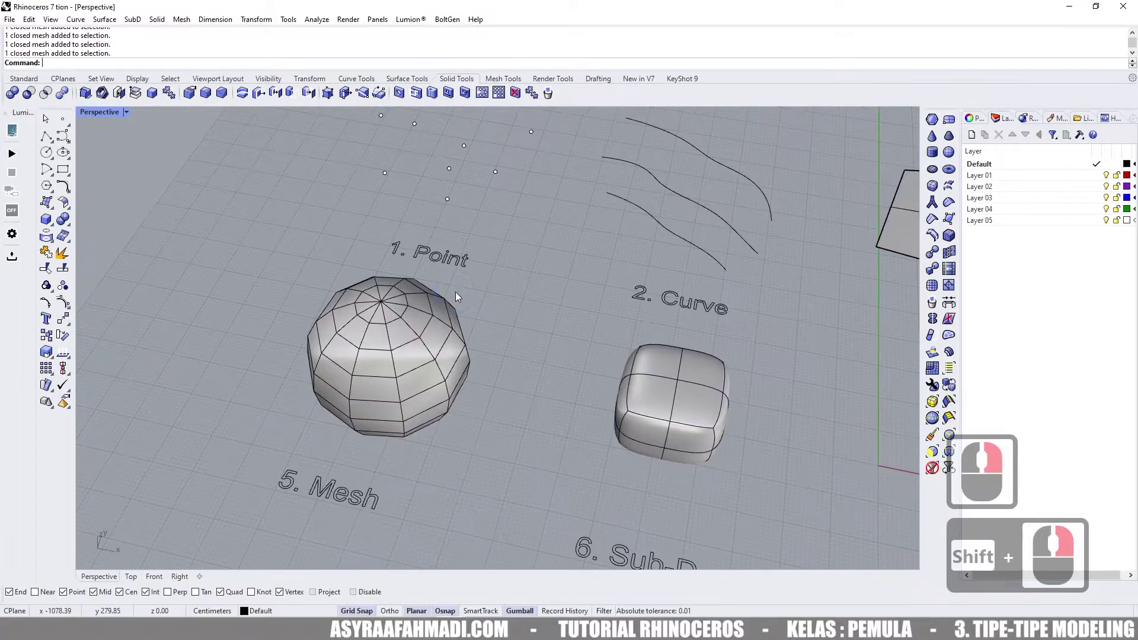
shift+right_drag(388, 293, 312, 308)
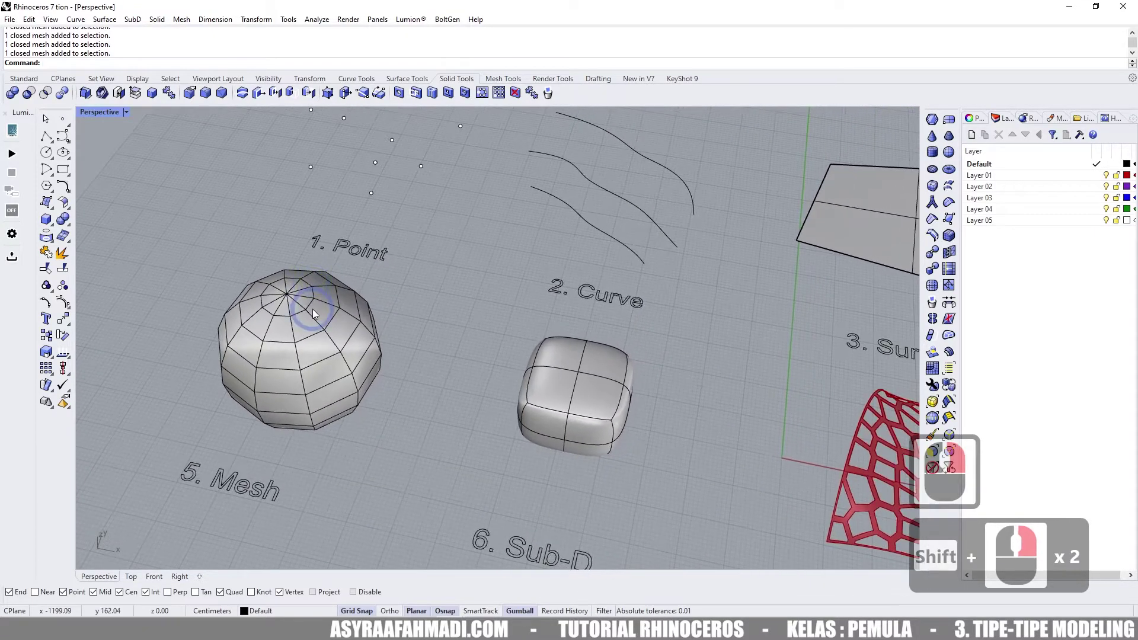
- Show the control points of the 5. Mesh sphere and move two neighbouring mesh points outward from its surface
click(257, 312)
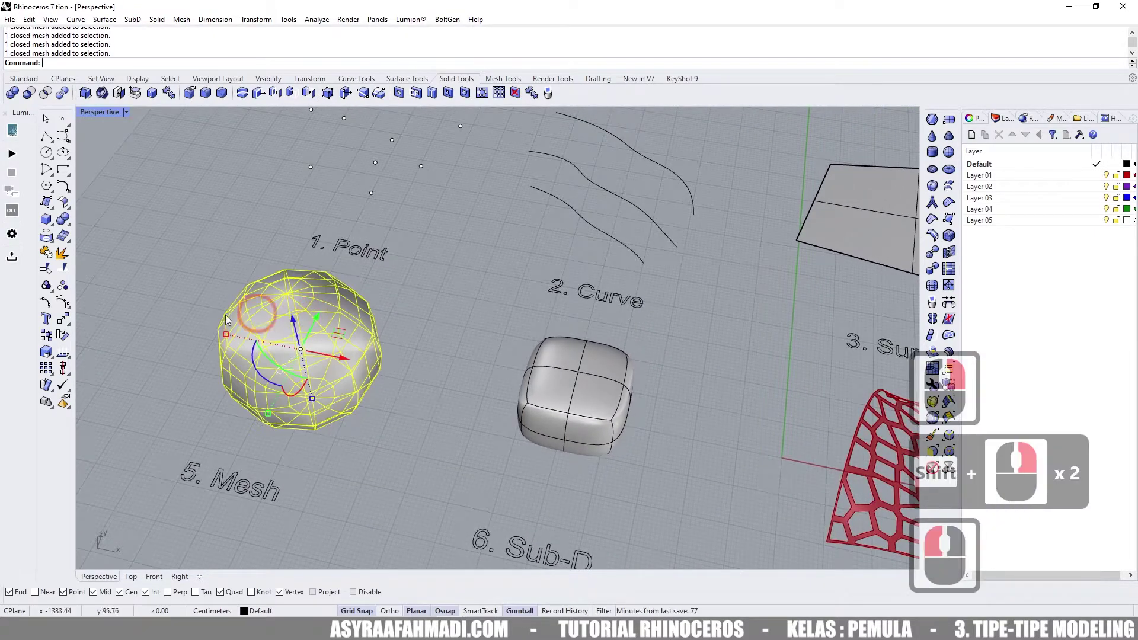
click(61, 303)
scroll(368, 344, up, 2)
shift+right_drag(368, 344, 386, 305)
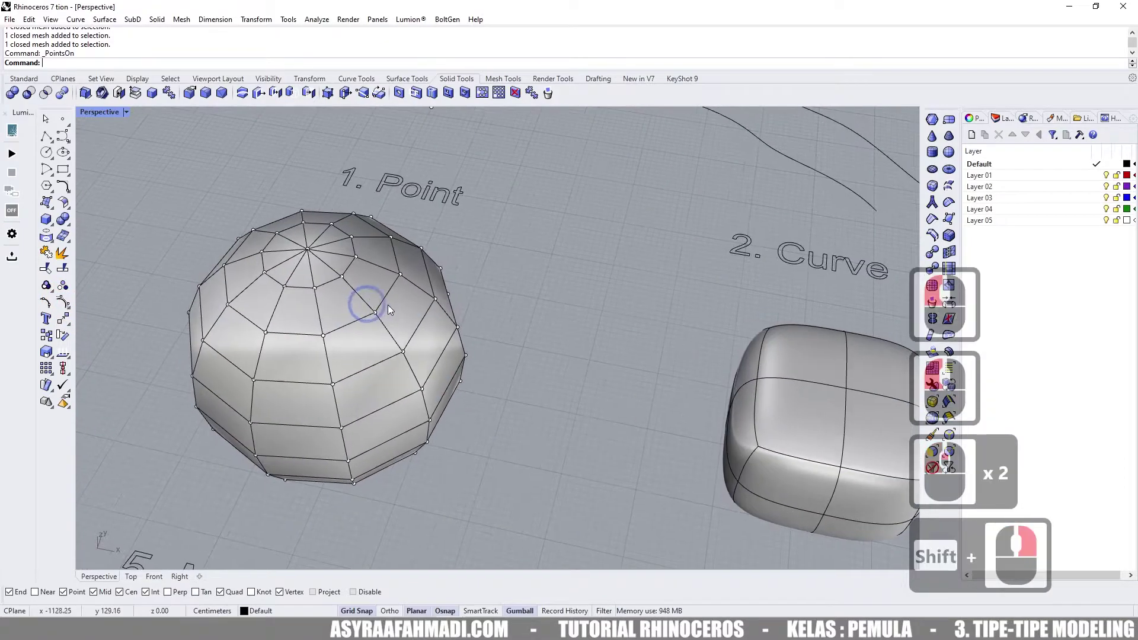
click(439, 299)
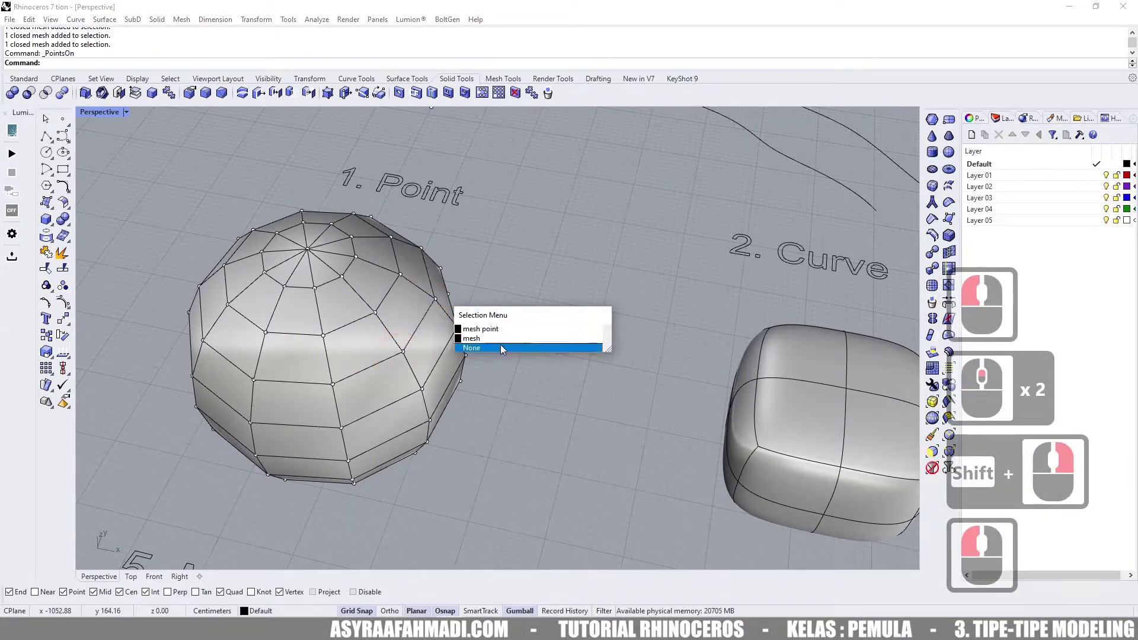
click(510, 329)
shift+click(420, 360)
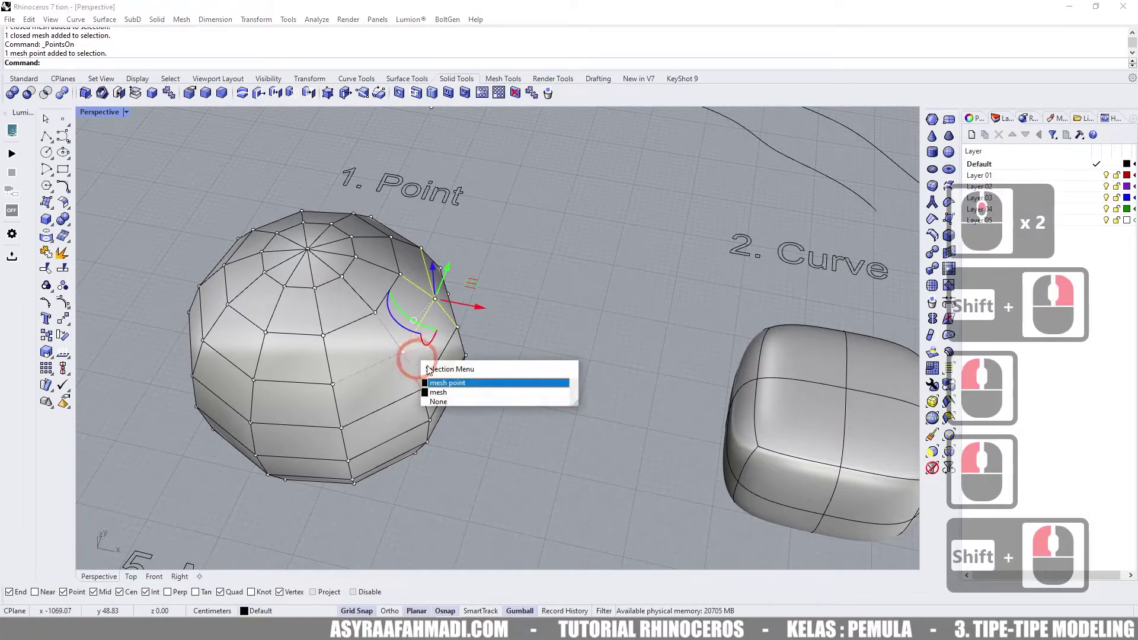
click(446, 384)
drag(417, 296, 505, 306)
right_drag(539, 320, 536, 294)
key(Escape)
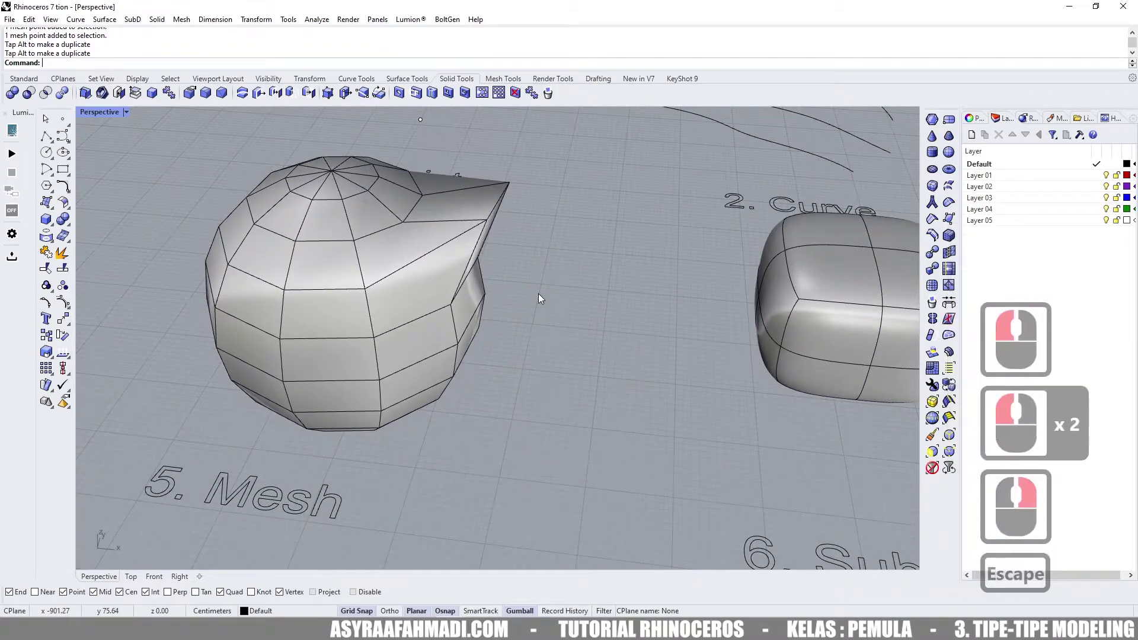
- Undo both moves of the mesh points on the sphere
key(ctrl+z)
key(ctrl+z)
key(Escape)
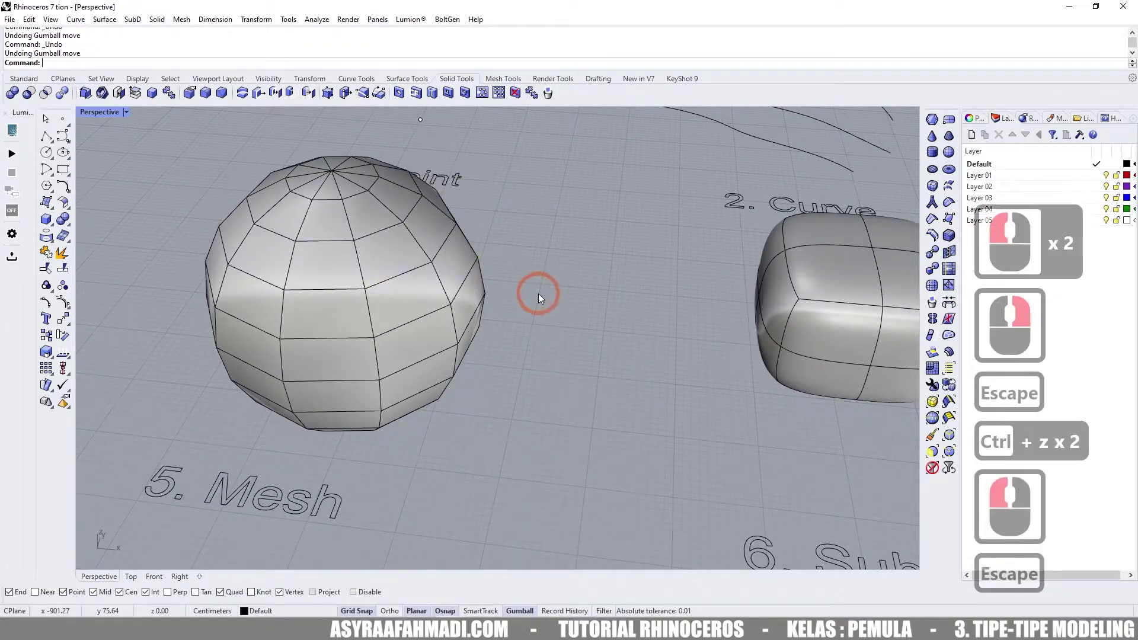
- Convert the mesh sphere to NURBS with ToNURBS, with DeleteInputObjects set to No
right_drag(538, 294, 501, 312)
click(396, 303)
scroll(396, 300, down, 3)
shift+right_drag(371, 266, 399, 254)
scroll(397, 271, down, 5)
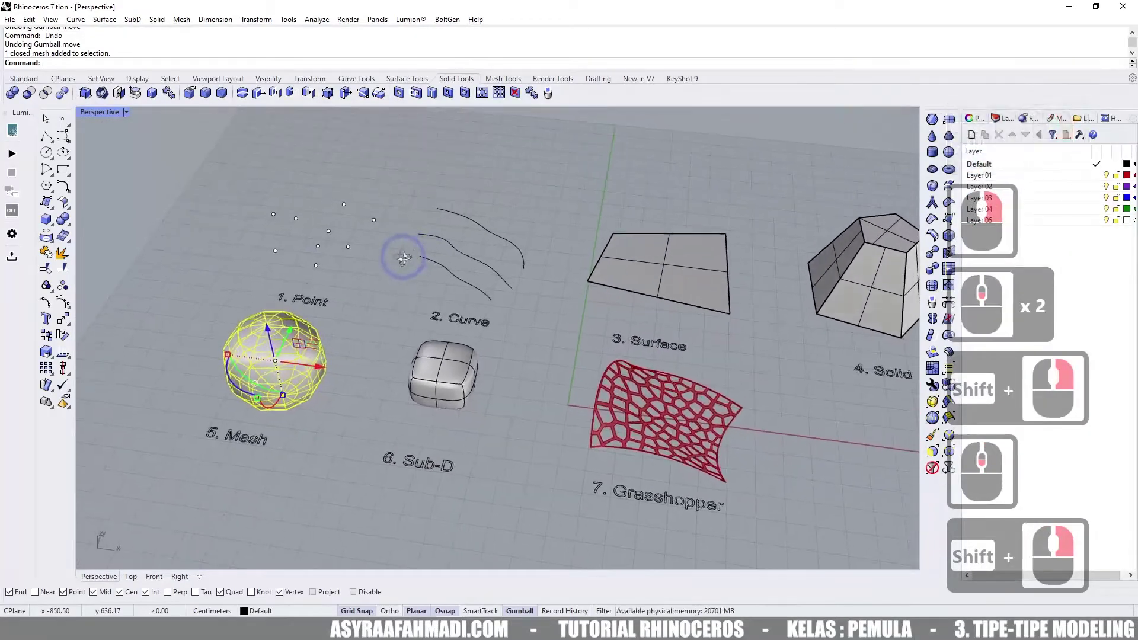
right_click(63, 237)
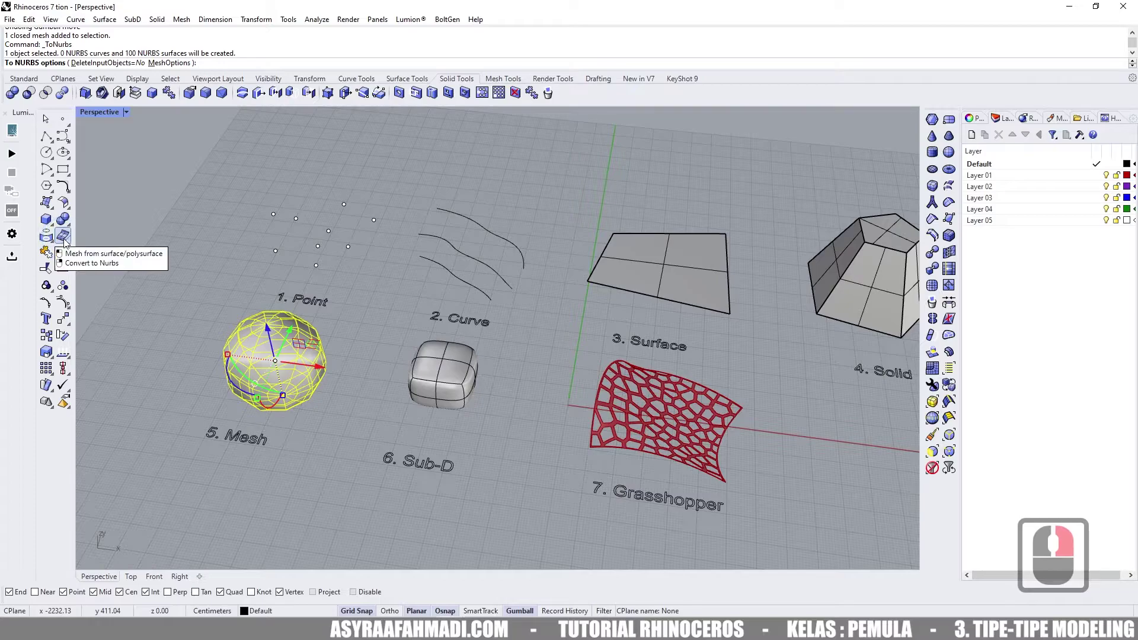
right_click(172, 244)
click(169, 245)
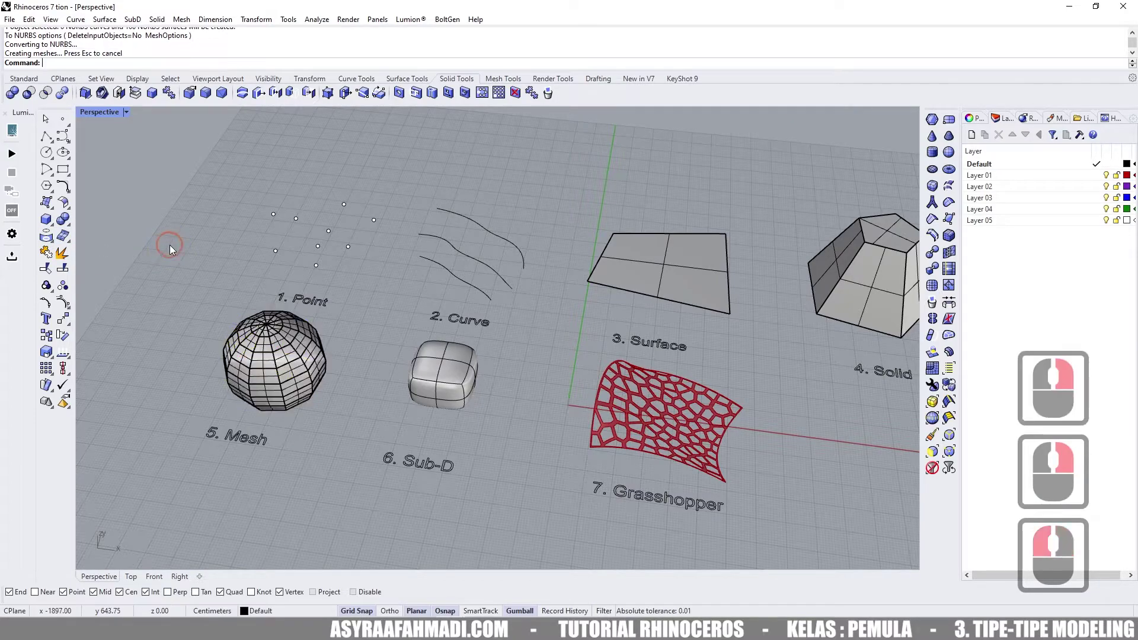
- Delete the original mesh sphere overlapping the NURBS copy, and inspect the remaining polysurface up close
scroll(270, 346, up, 2)
click(271, 347)
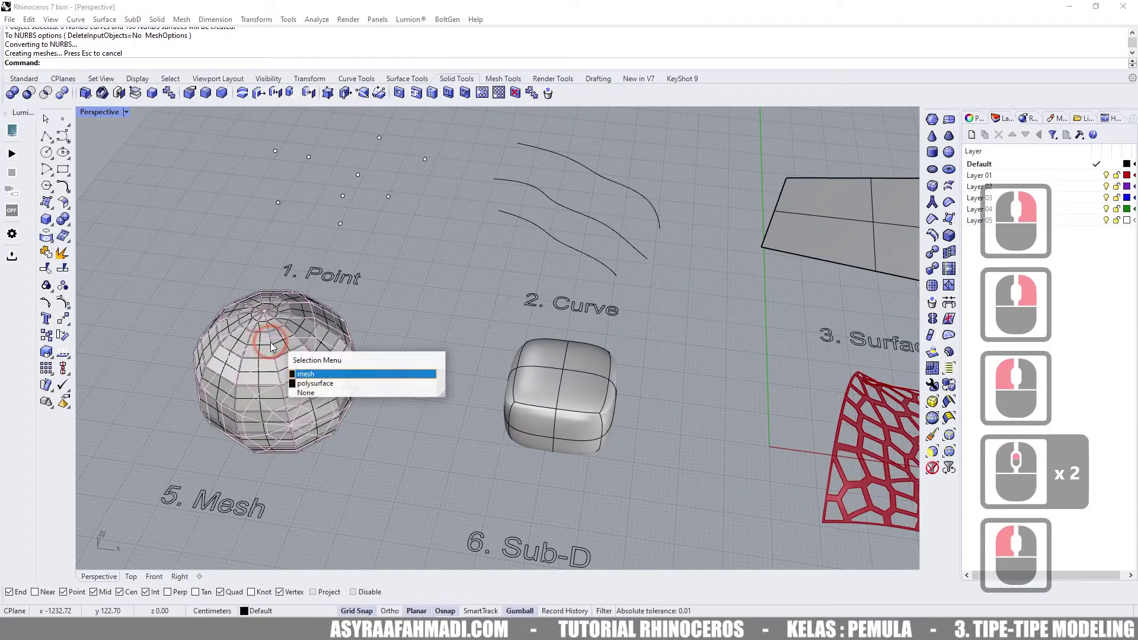
click(329, 375)
key(Delete)
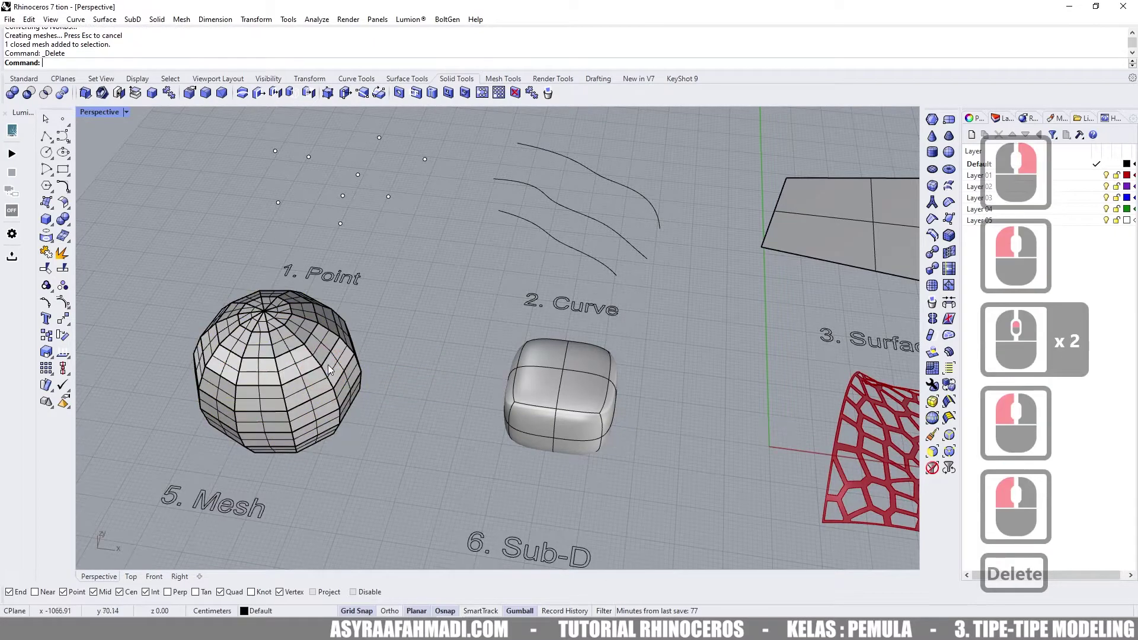
right_drag(322, 352, 323, 300)
scroll(282, 303, up, 3)
click(329, 297)
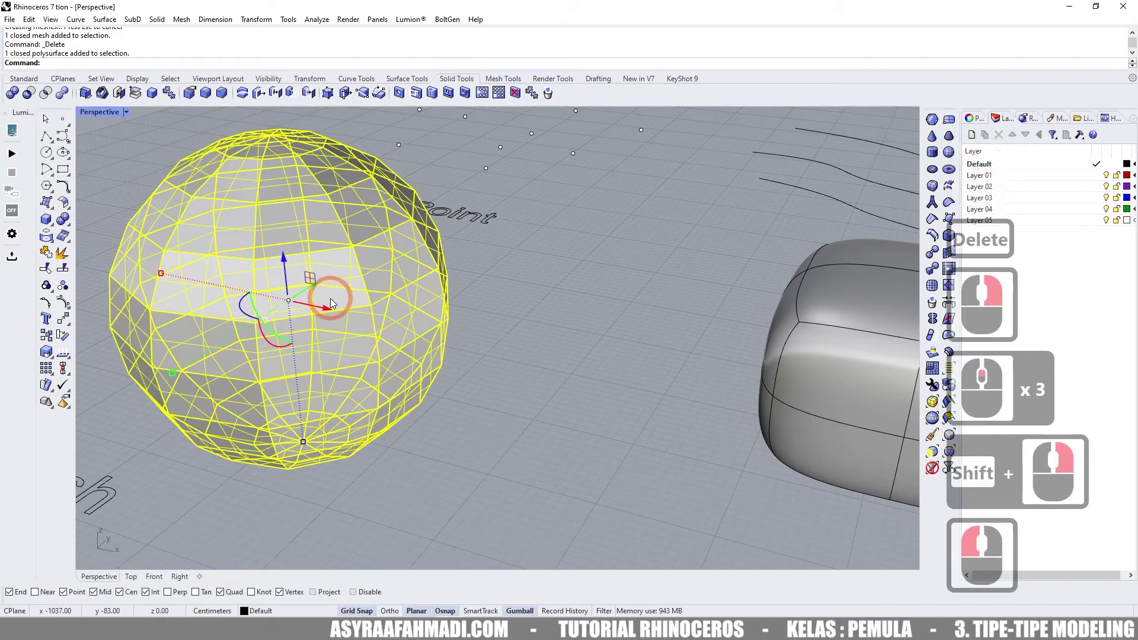
- Undo the mesh deletion and the NURBS conversion, and clear the selection
key(ctrl+z)
key(ctrl+z)
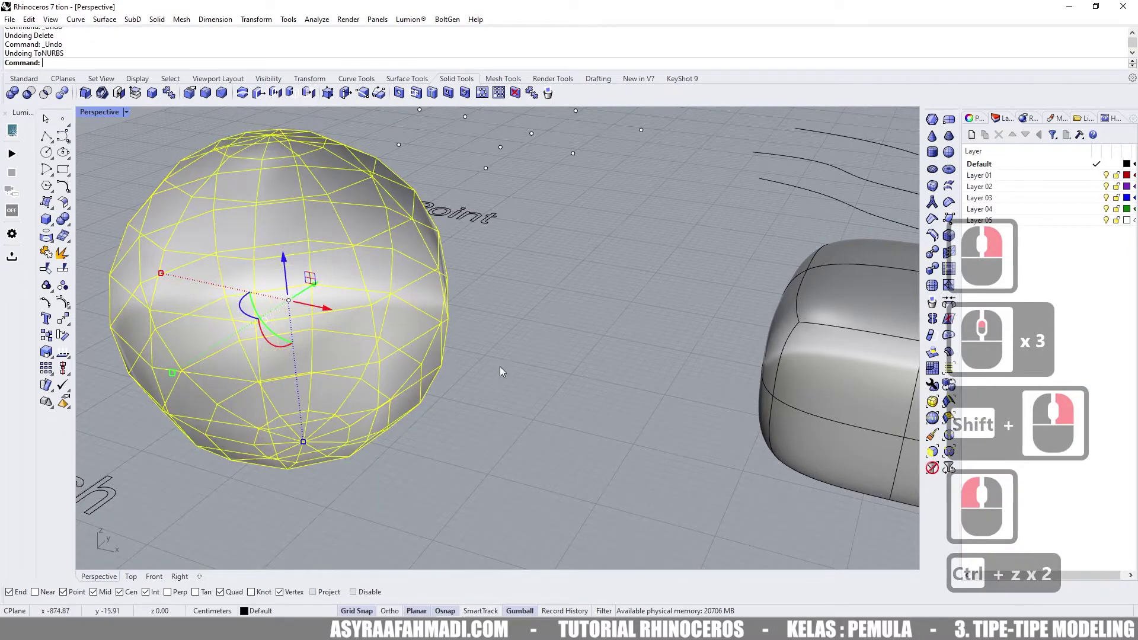
click(501, 370)
- Convert the mesh sphere to a SubD with ToSubD, using UseMesh=ControlPoints and DeleteInput=No
scroll(345, 356, down, 1)
click(309, 323)
right_drag(310, 328, 350, 259)
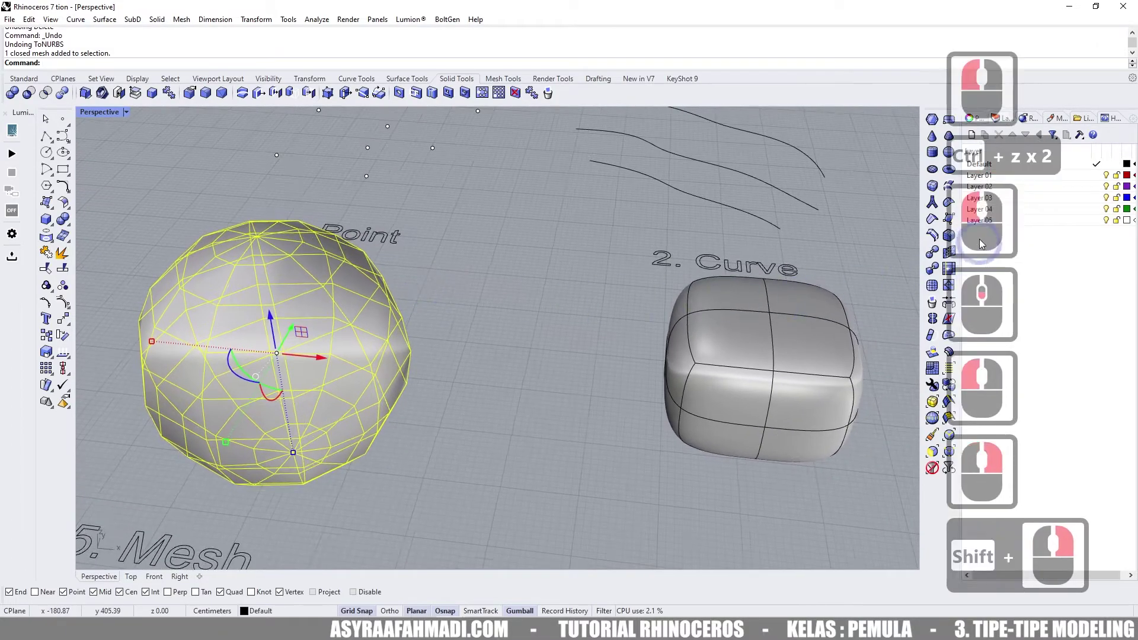
click(939, 269)
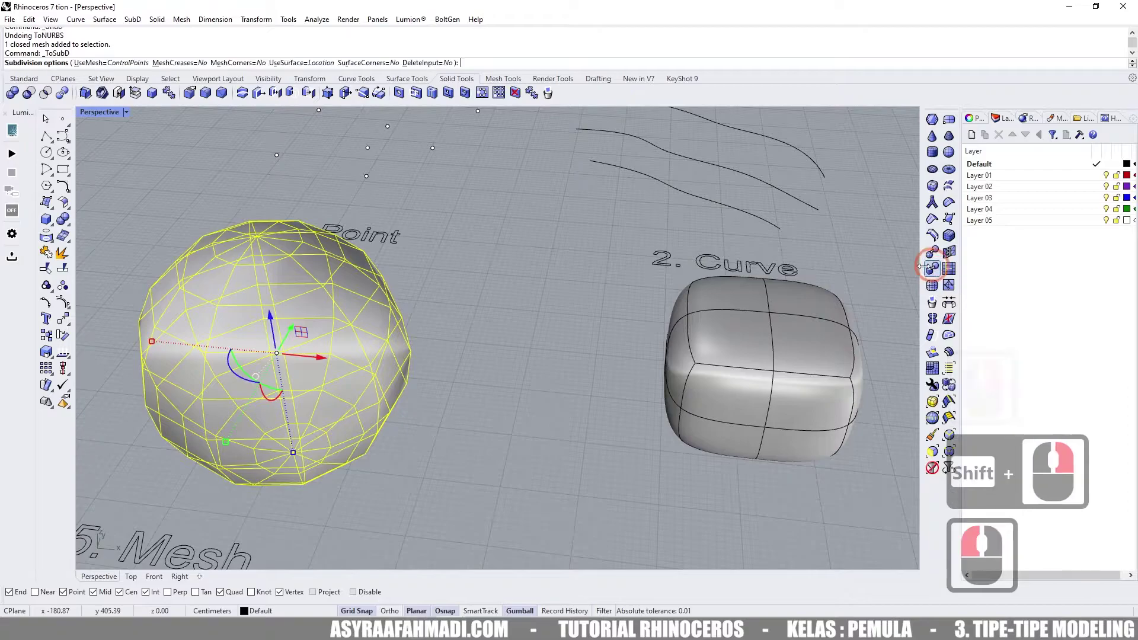
right_click(471, 293)
click(450, 298)
- Delete the original mesh sphere around the SubD copy, and inspect the smooth SubD from another angle
click(416, 296)
key(Delete)
click(339, 311)
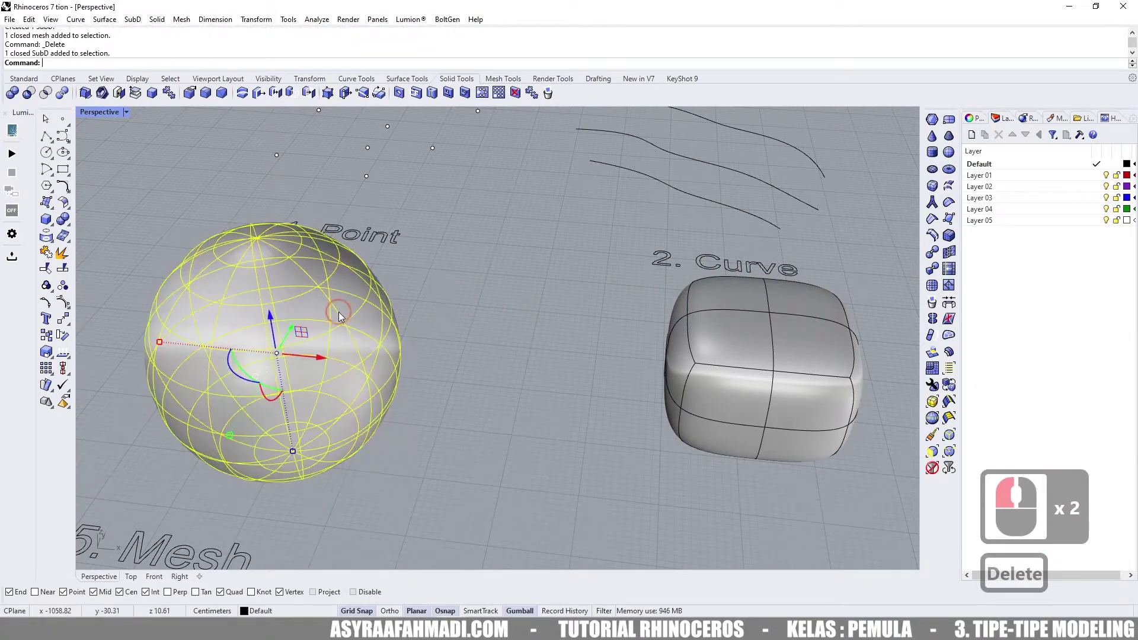
right_drag(447, 310, 371, 294)
click(333, 299)
click(371, 293)
- Undo the mesh deletion and the SubD conversion, and deselect the sphere
key(ctrl+z)
key(ctrl+z)
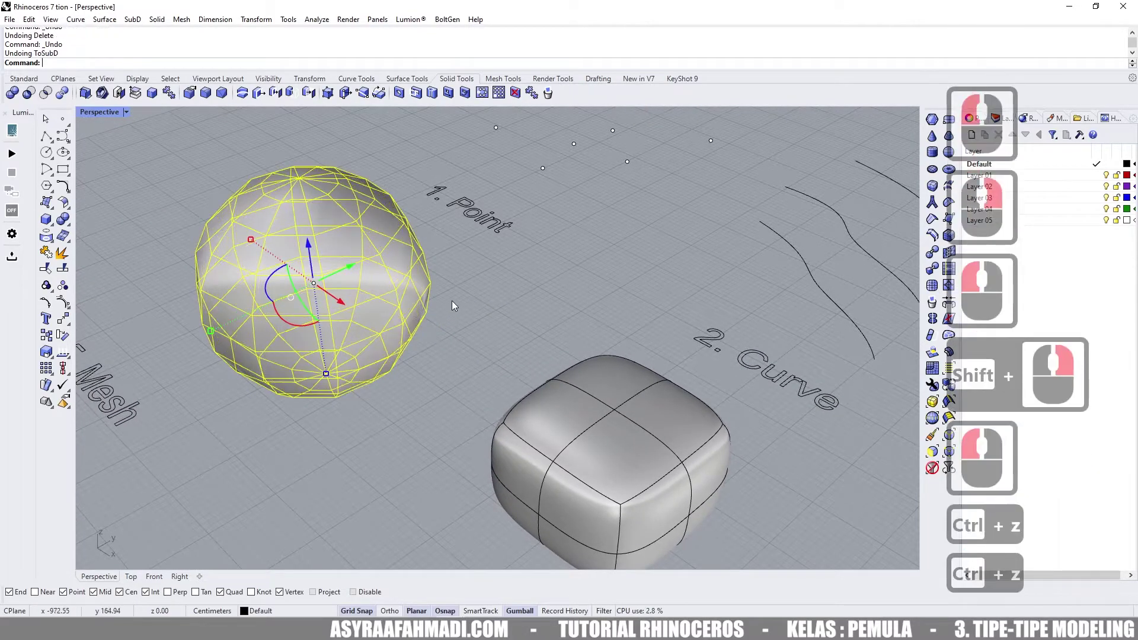
click(452, 301)
- Select the 6. Sub-D sample and examine it up close and beside the other samples
scroll(452, 300, down, 3)
right_drag(451, 300, 513, 344)
scroll(515, 343, up, 1)
scroll(507, 336, up, 1)
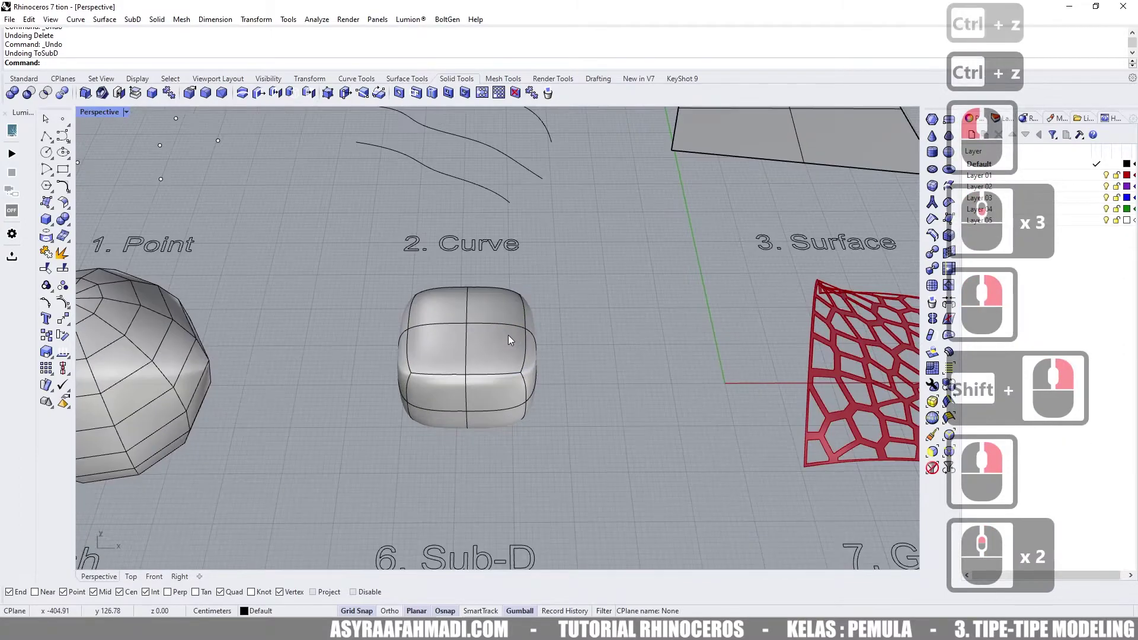
click(508, 336)
right_drag(574, 322, 510, 304)
scroll(553, 258, down, 2)
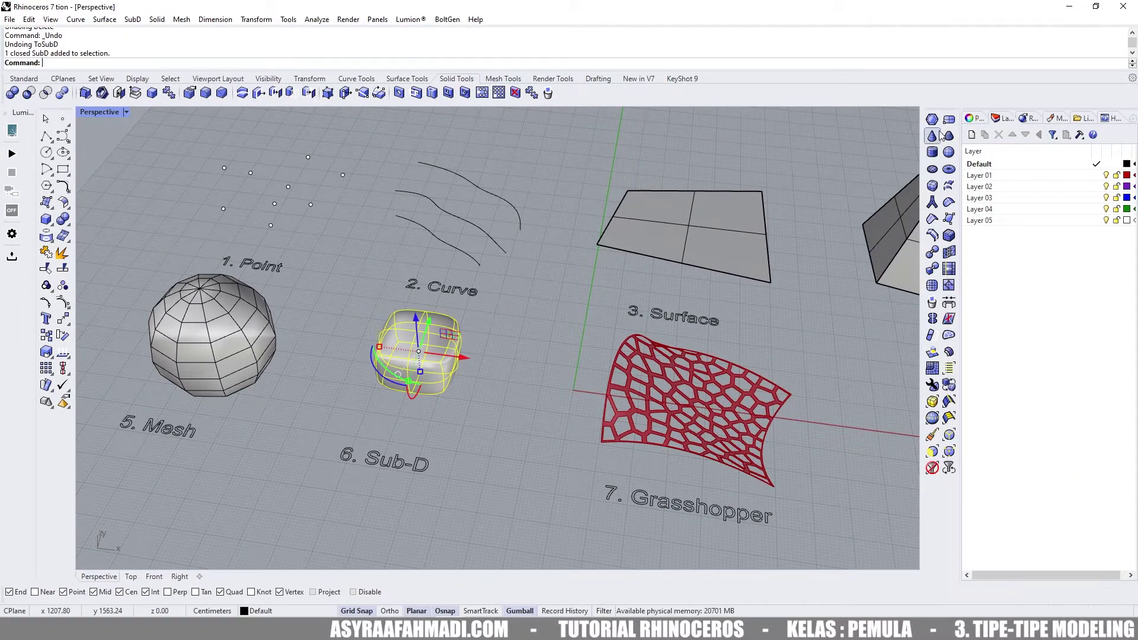
- Dock the SubD toolbar as the last tab of the main toolbar group and select the 6. Sub-D sample
drag(945, 108, 724, 81)
right_drag(503, 356, 536, 324)
click(553, 368)
scroll(538, 319, up, 2)
click(538, 319)
right_drag(660, 261, 545, 332)
click(539, 285)
click(550, 339)
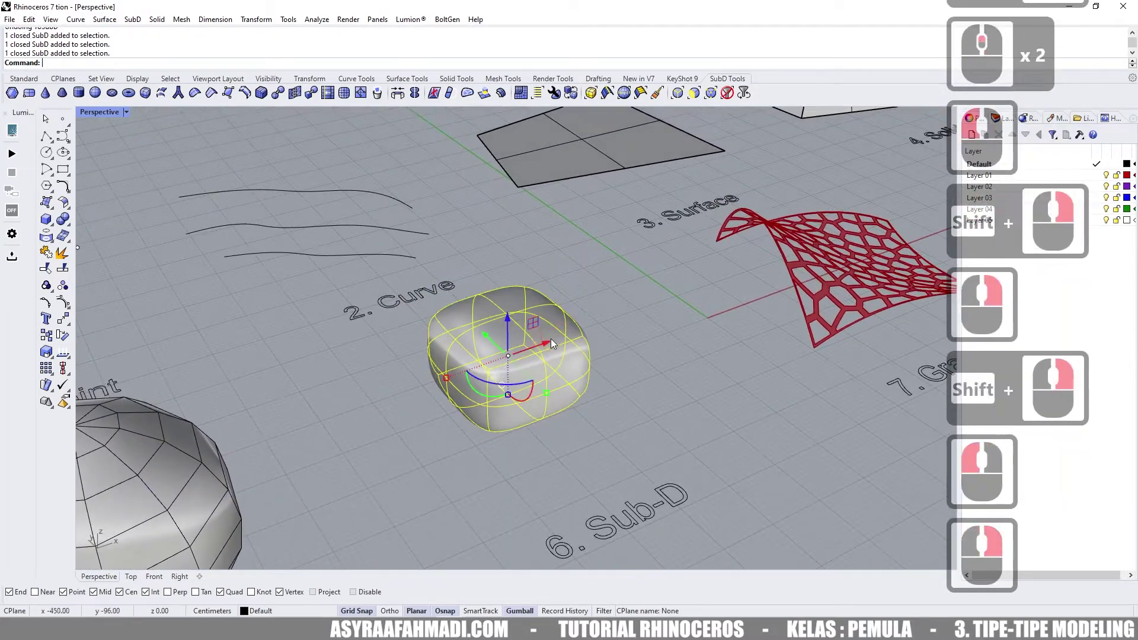
- Turn on the SubD box's control points and raise two of its upper corner points vertically into peaks
click(63, 304)
click(611, 329)
drag(610, 291, 619, 222)
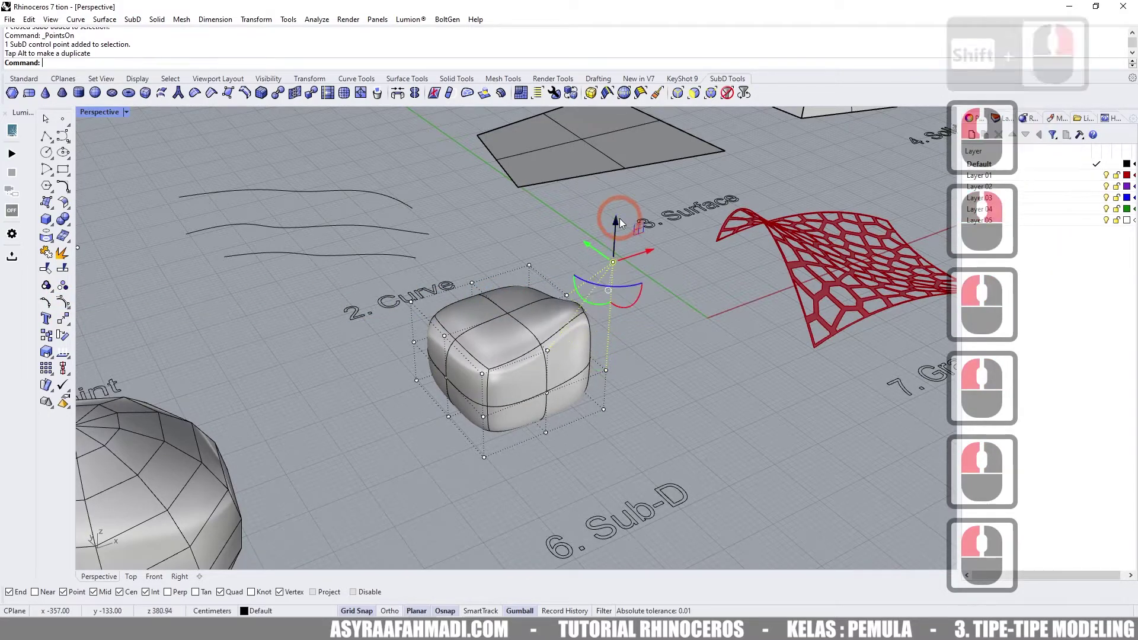
click(412, 302)
drag(405, 244, 419, 220)
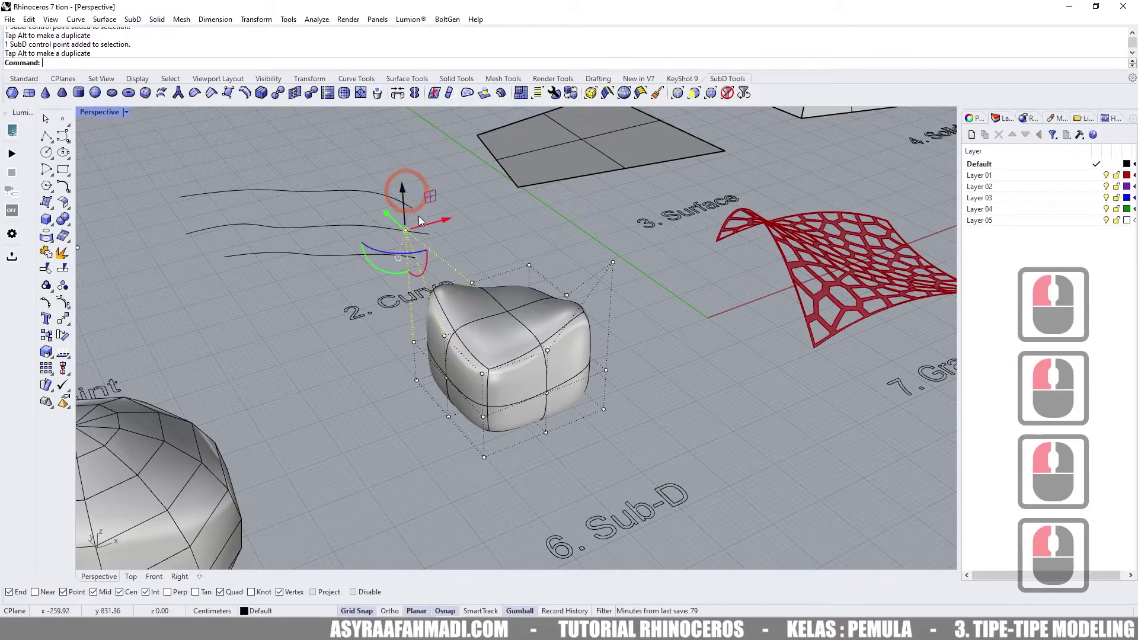
- Pull the SubD's upper corner control point nearest the mesh sphere outward, away from the body
click(487, 374)
right_drag(487, 374, 511, 377)
click(231, 373)
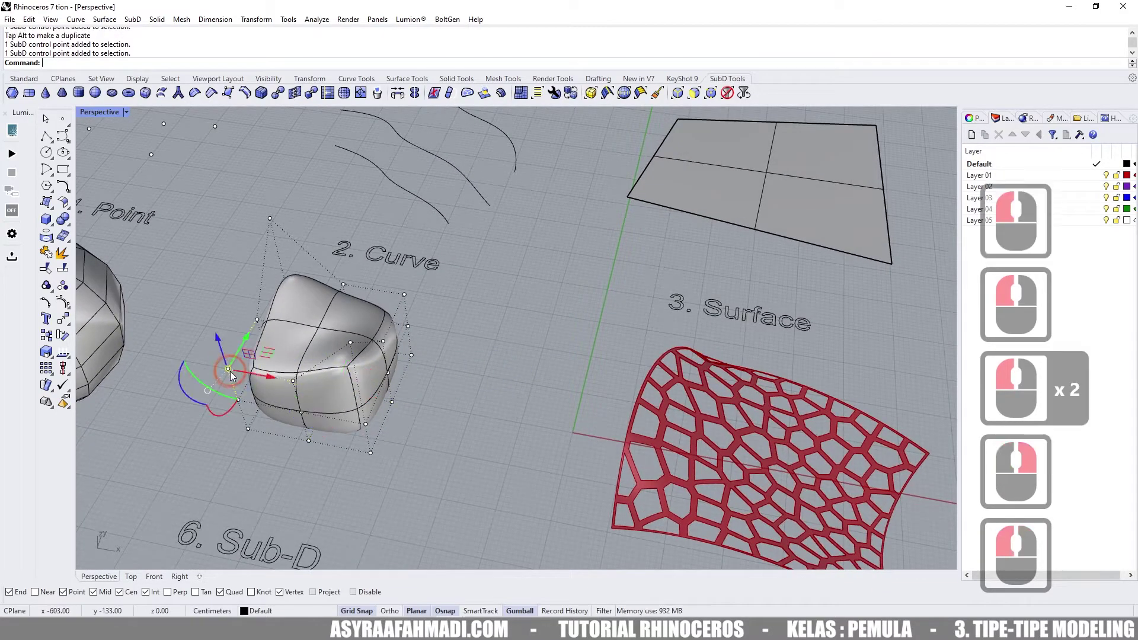
drag(267, 348, 214, 356)
- Delete the SubD's top face at the raised corner below the 2. Curve label
shift+right_drag(214, 356, 318, 341)
click(411, 326)
click(634, 293)
scroll(428, 328, up, 3)
click(440, 229)
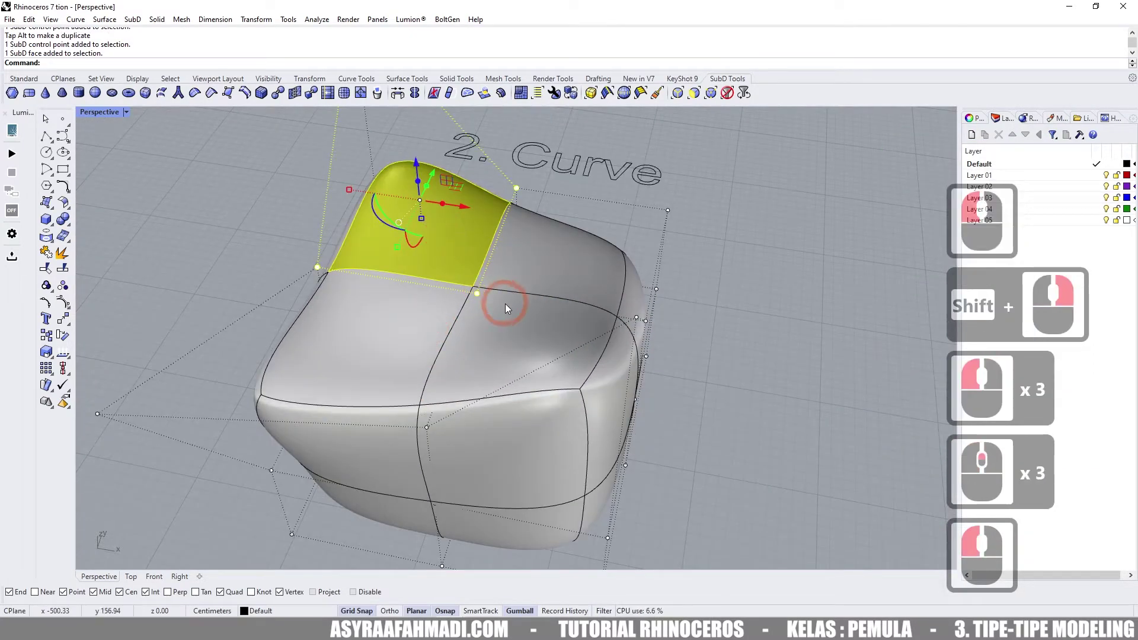
key(Delete)
- Raise the SubD's top edge beside the opening vertically to form a peak, and deselect it
scroll(500, 305, down, 2)
right_drag(500, 305, 549, 319)
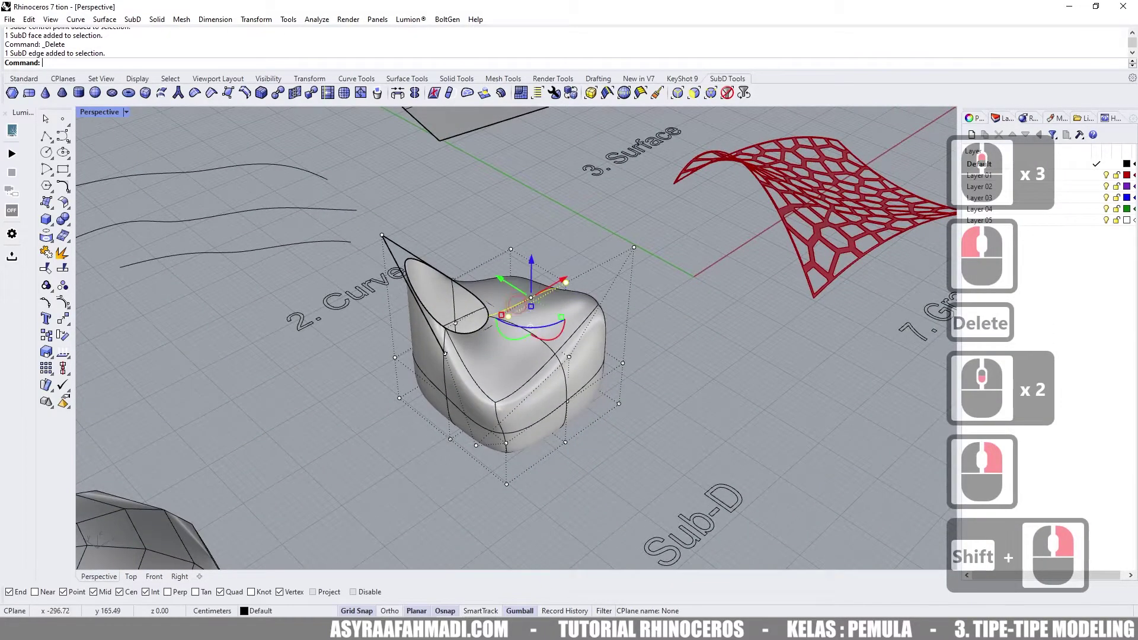
click(529, 300)
drag(532, 262, 534, 183)
click(674, 323)
- Turn off the SubD's control points and bring all seven samples into view
scroll(670, 322, down, 2)
right_drag(670, 322, 569, 325)
key(Escape)
key(Escape)
scroll(622, 346, down, 3)
right_drag(569, 325, 533, 323)
shift+right_drag(533, 323, 587, 314)
scroll(587, 314, down, 1)
right_drag(587, 314, 560, 259)
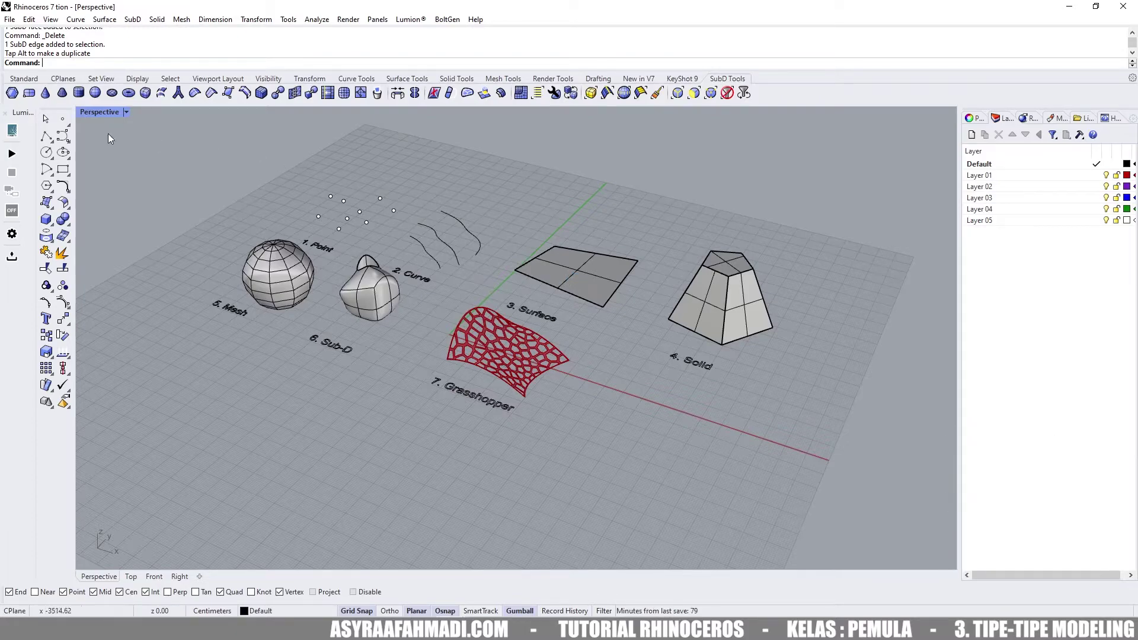
- Examine the 7. Grasshopper sample, then open the Grasshopper editor and move its window over the viewport
click(27, 78)
scroll(509, 329, up, 3)
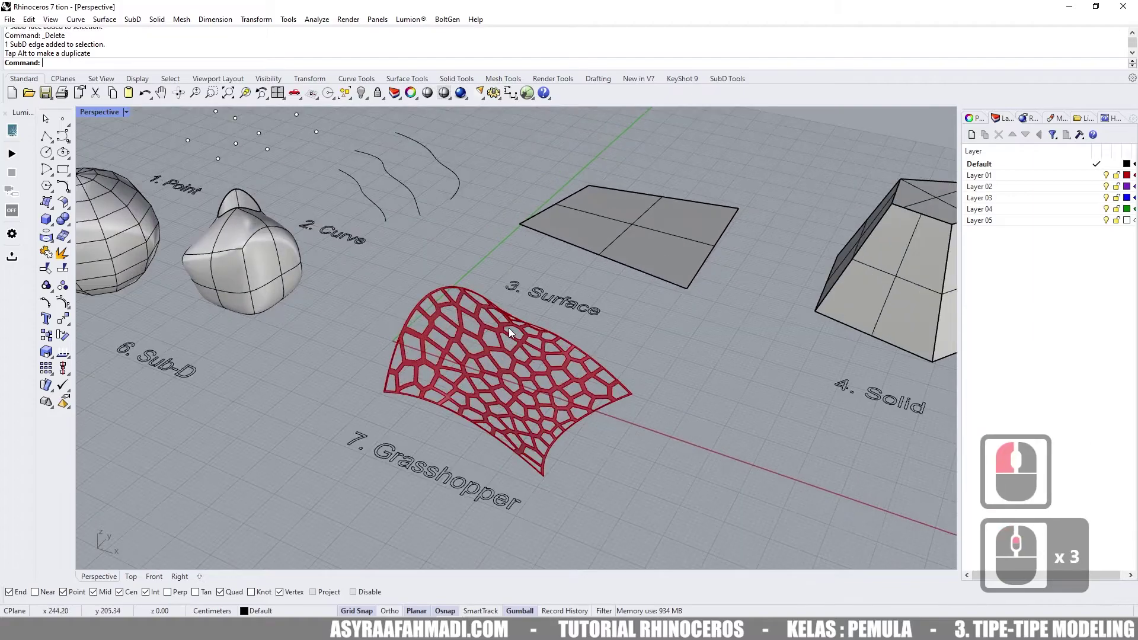
mouse_move(550, 351)
right_down()
mouse_move(568, 372)
mouse_move(549, 354)
right_up()
scroll(568, 372, up, 1)
scroll(568, 371, down, 2)
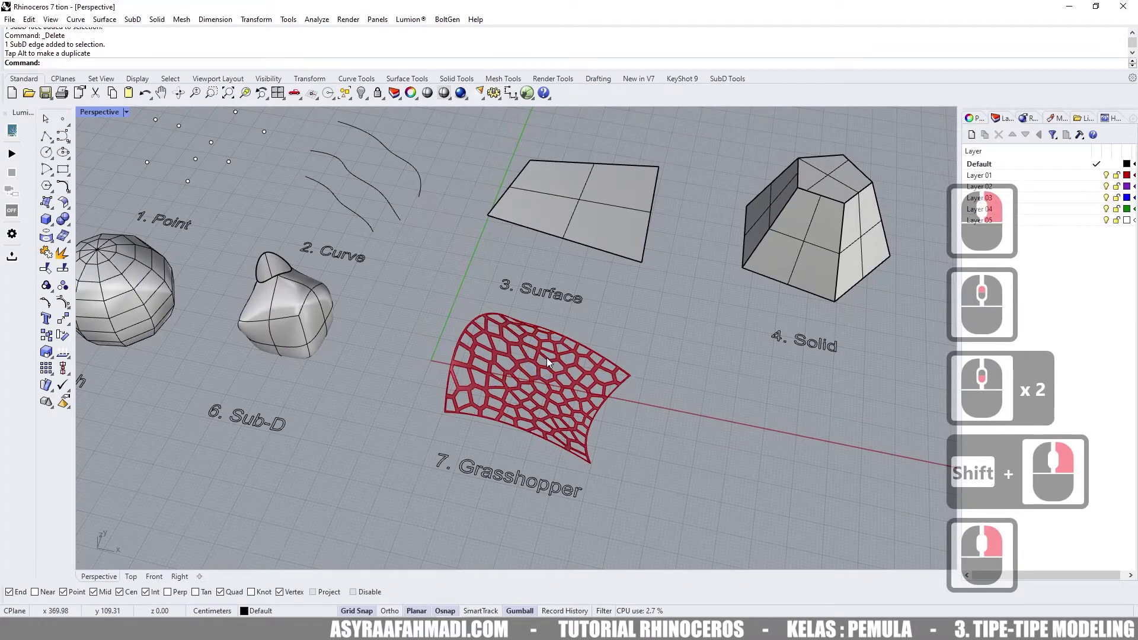
scroll(547, 358, down, 2)
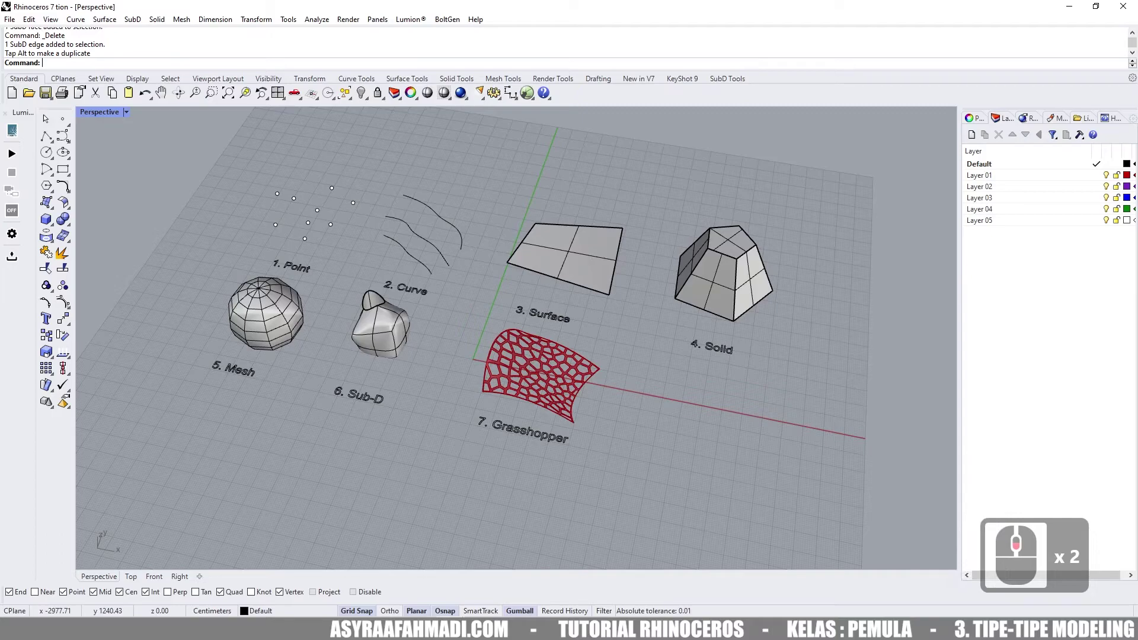
click(527, 93)
drag(46, 70, 550, 44)
- Widen the Grasshopper window and examine the Voronoi definition from its input surface to the surface morph component
scroll(530, 254, down, 2)
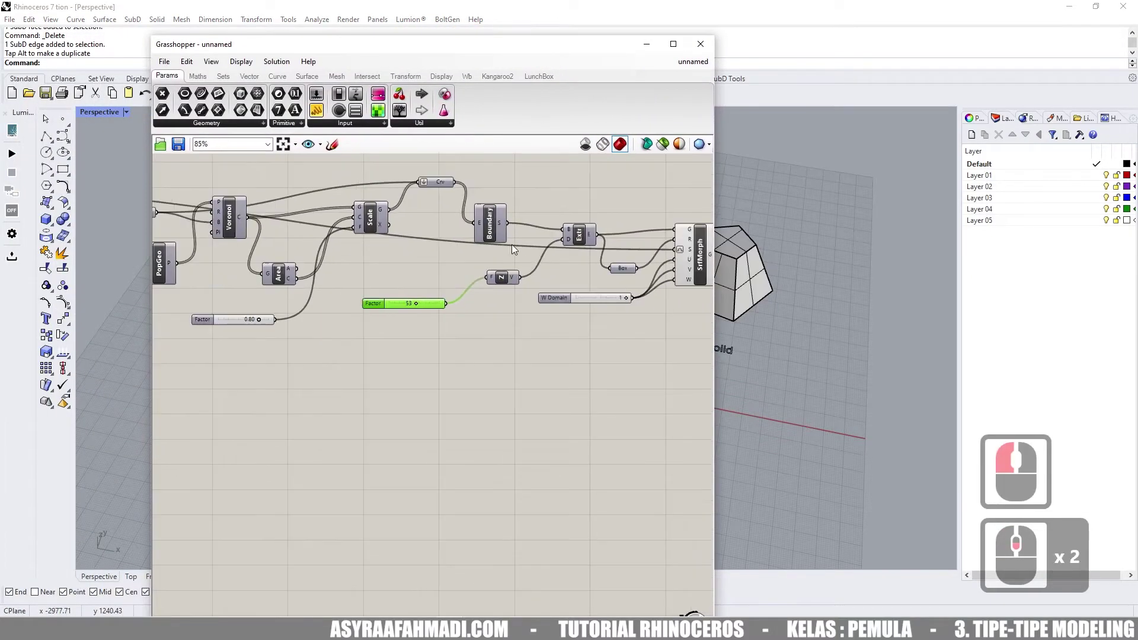
shift+right_drag(460, 238, 648, 335)
scroll(696, 366, down, 2)
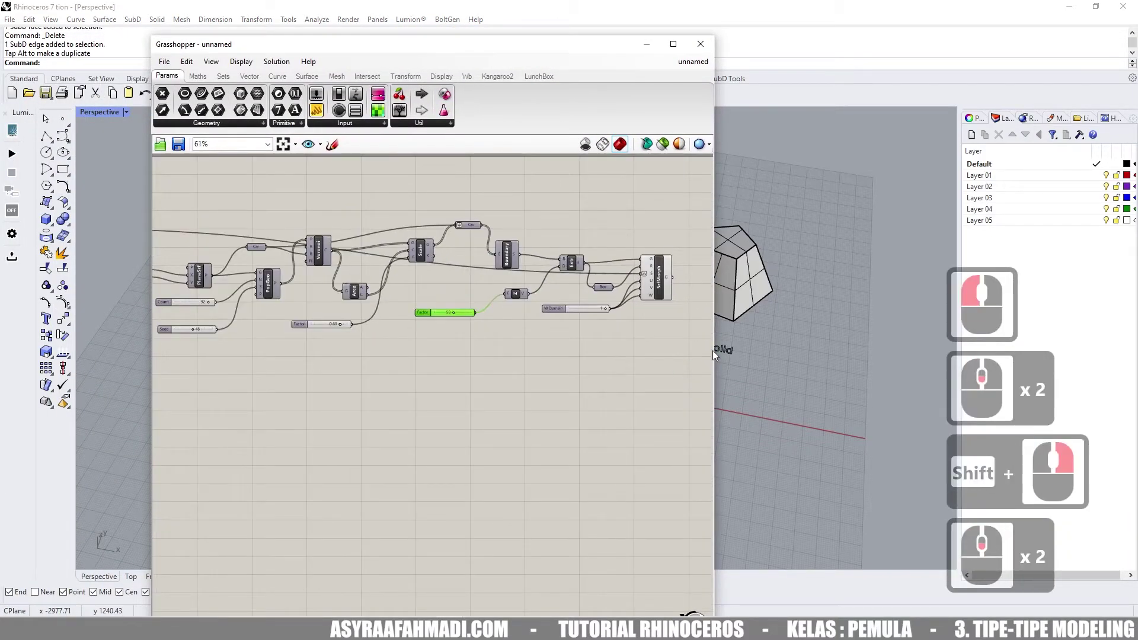
drag(713, 351, 822, 354)
shift+right_drag(456, 327, 536, 369)
scroll(518, 362, down, 2)
scroll(294, 296, up, 1)
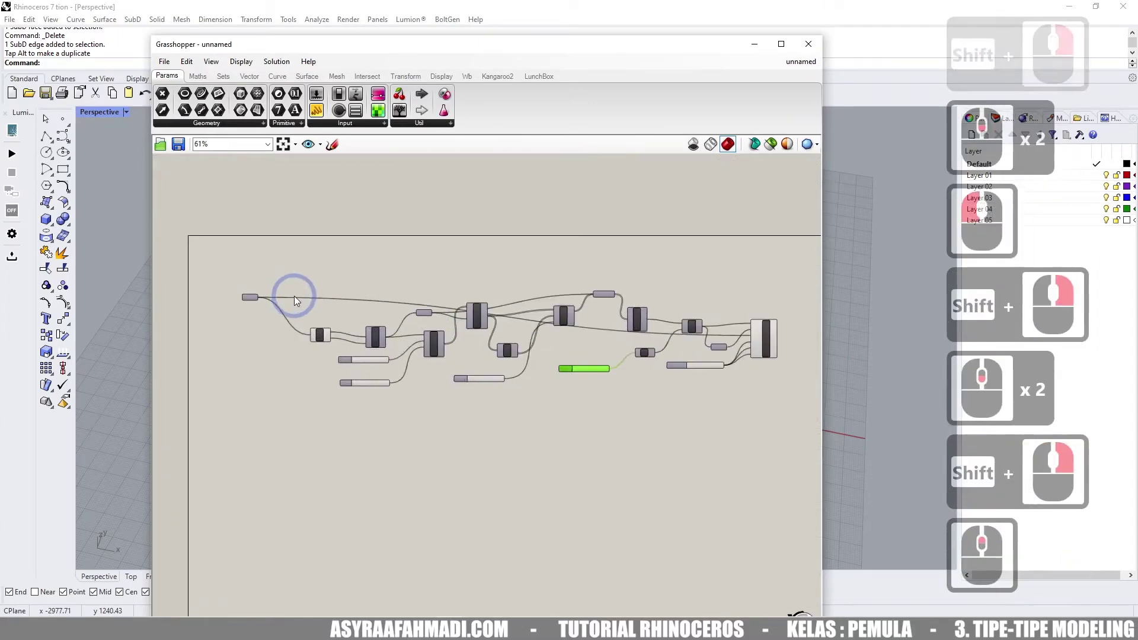
scroll(240, 301, up, 2)
click(302, 297)
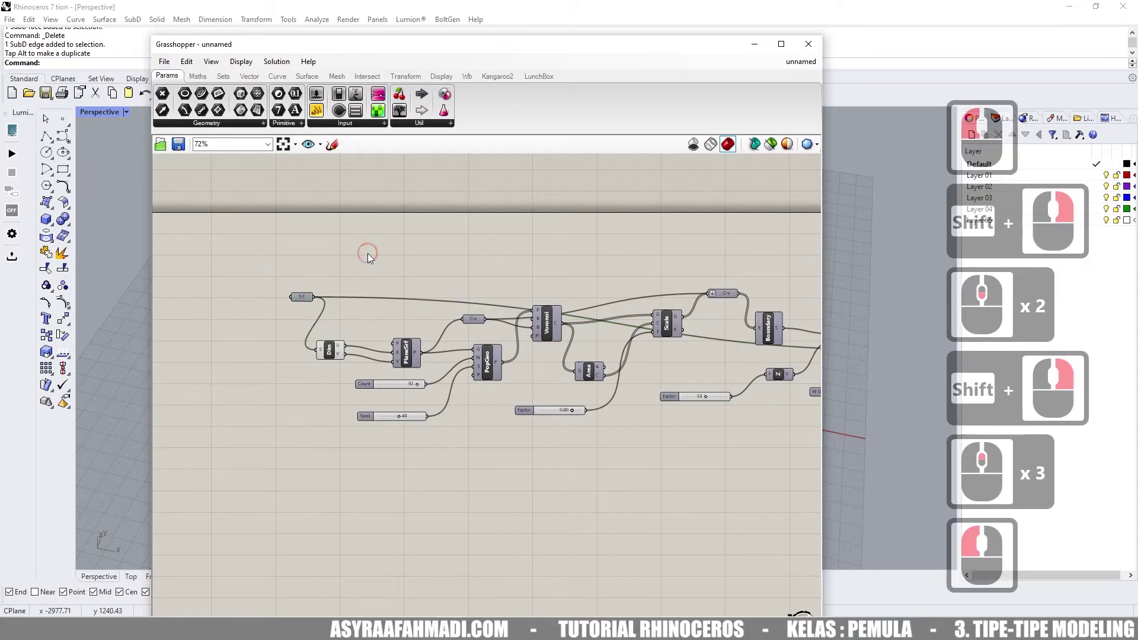
click(367, 254)
- Narrow the Grasshopper window and place it beside the viewport so the samples stay uncovered
scroll(410, 249, down, 2)
drag(471, 43, 773, 68)
scroll(382, 306, down, 1)
shift+right_drag(359, 283, 446, 244)
drag(451, 202, 759, 225)
drag(867, 67, 824, 17)
- Set the Count slider feeding the PopGeo component to 71 with the Grasshopper sample in close view
scroll(578, 304, up, 3)
shift+right_drag(398, 316, 509, 296)
scroll(317, 312, up, 6)
scroll(509, 297, down, 2)
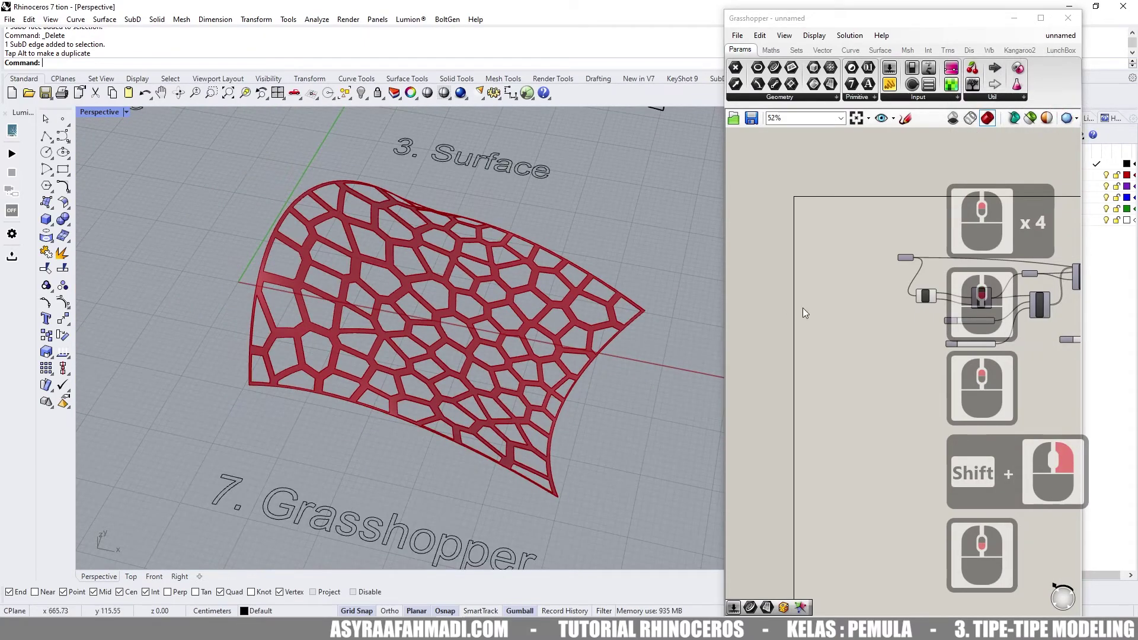
scroll(789, 308, up, 5)
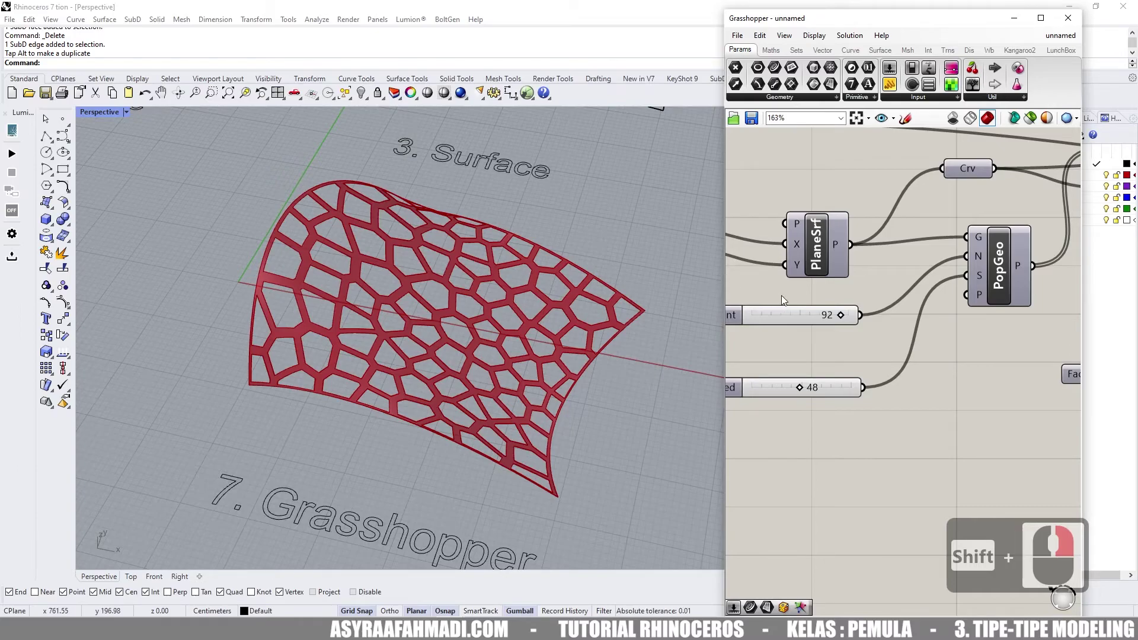
scroll(782, 295, down, 2)
shift+right_drag(824, 291, 873, 286)
scroll(883, 314, up, 2)
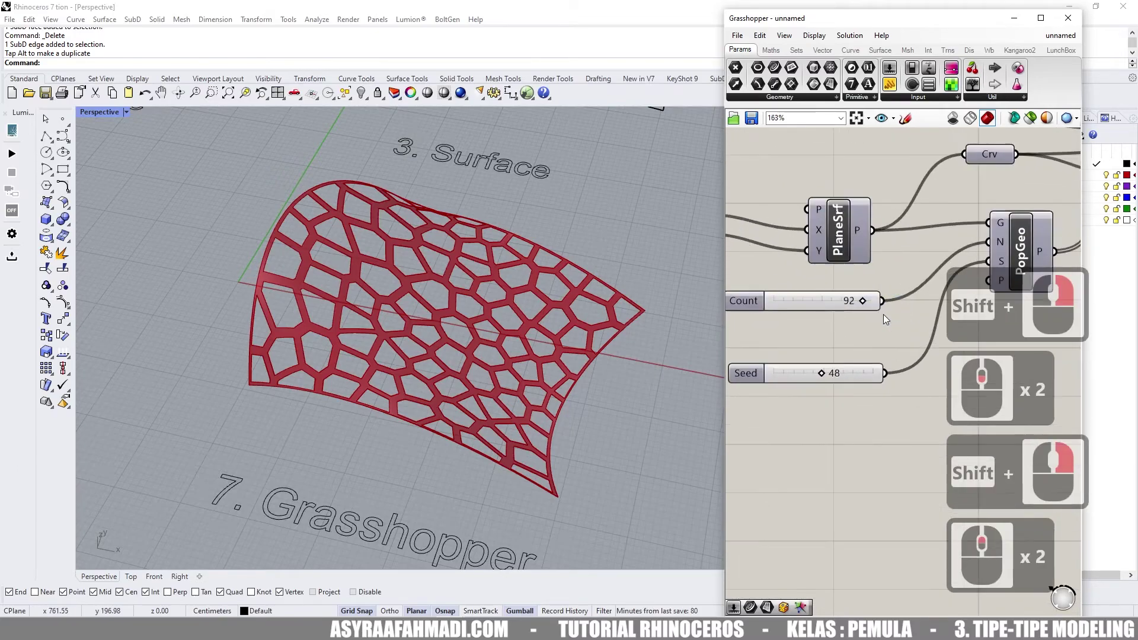
scroll(884, 314, up, 1)
click(844, 299)
drag(836, 297, 836, 298)
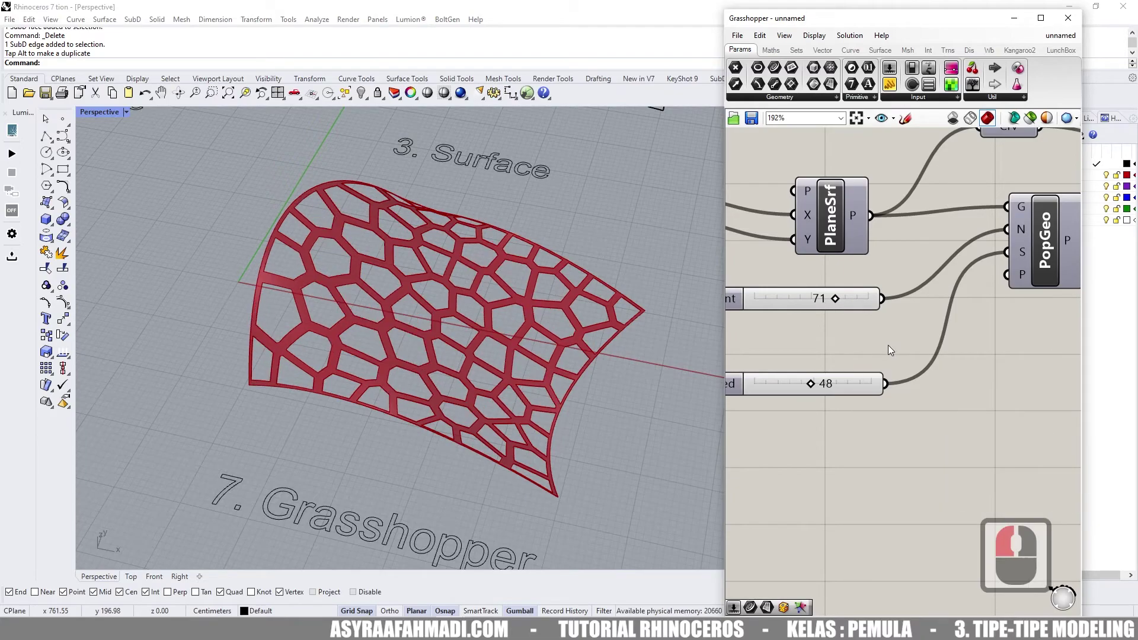
scroll(443, 307, down, 8)
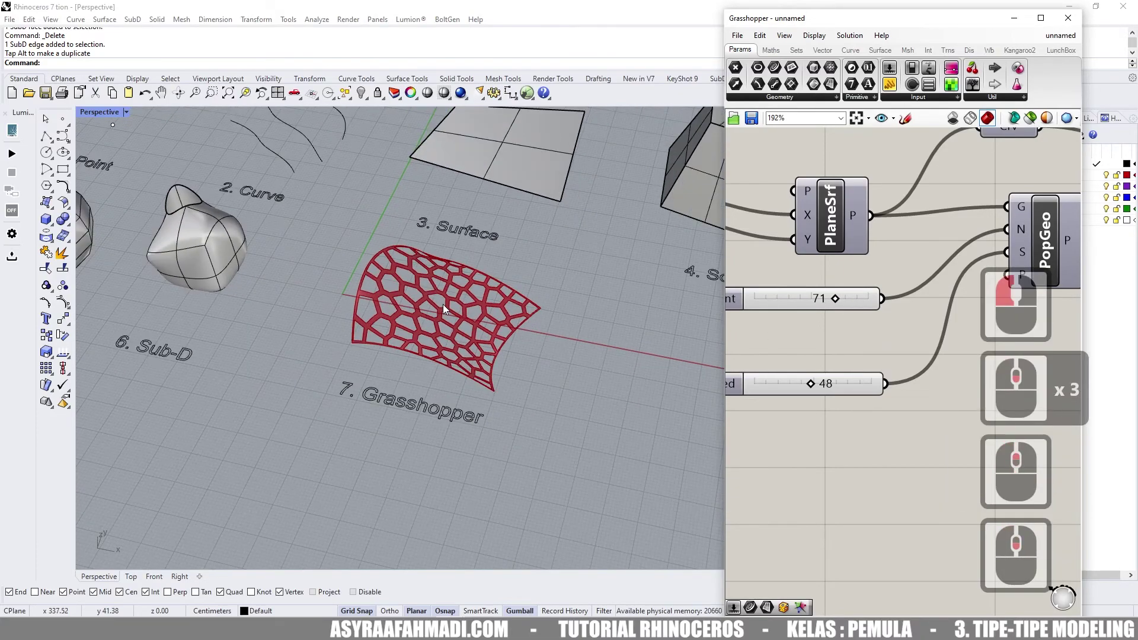
shift+right_drag(445, 245, 472, 287)
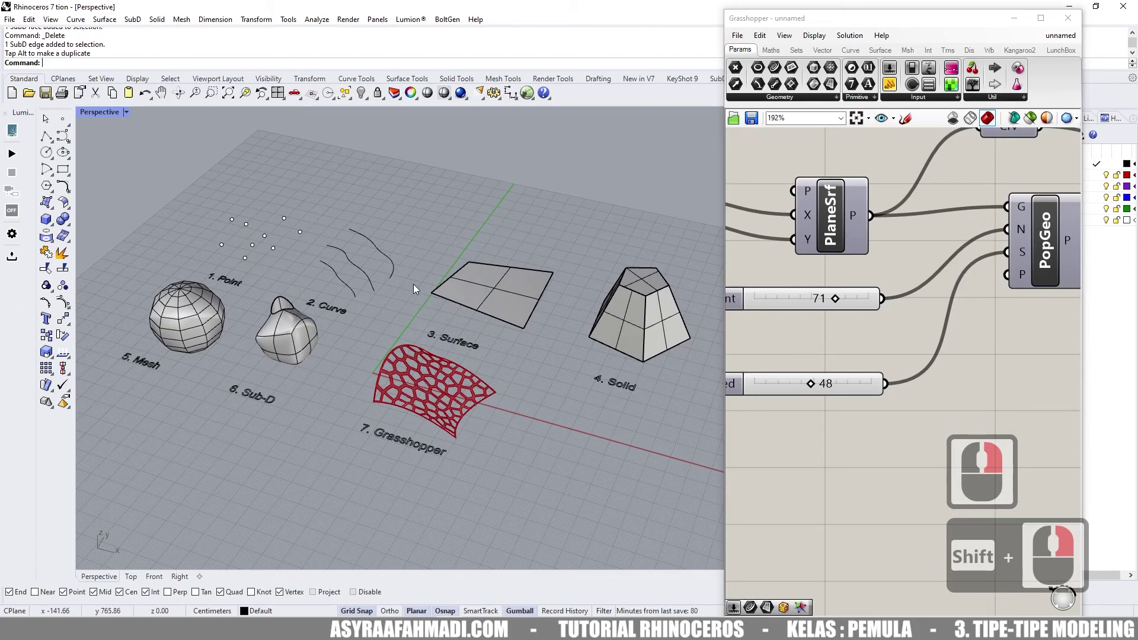
shift+right_drag(436, 268, 447, 250)
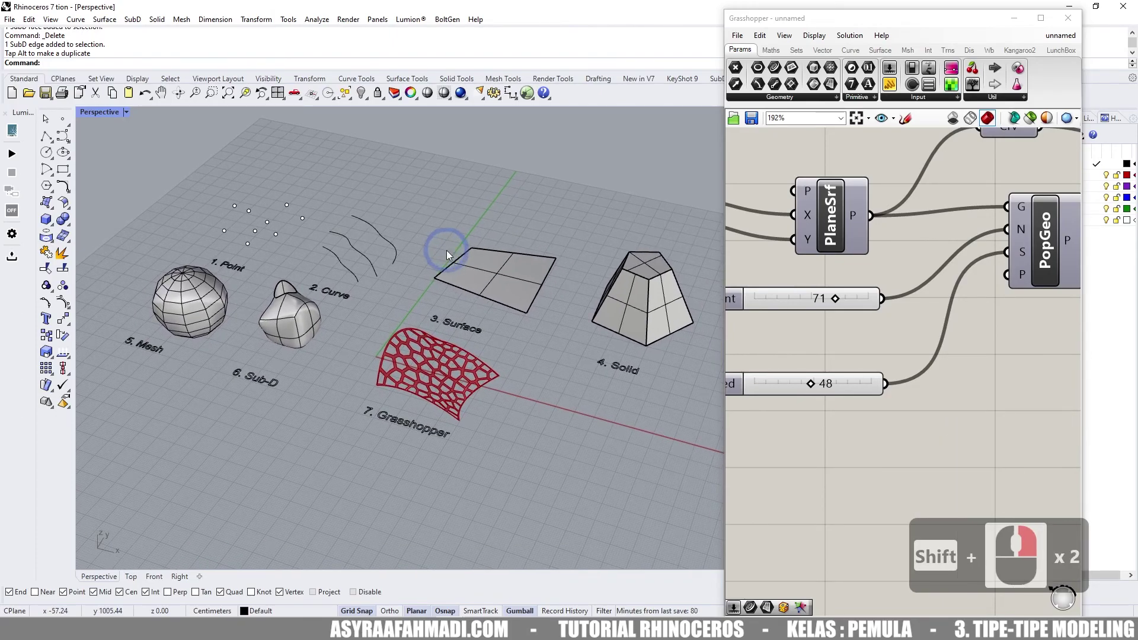